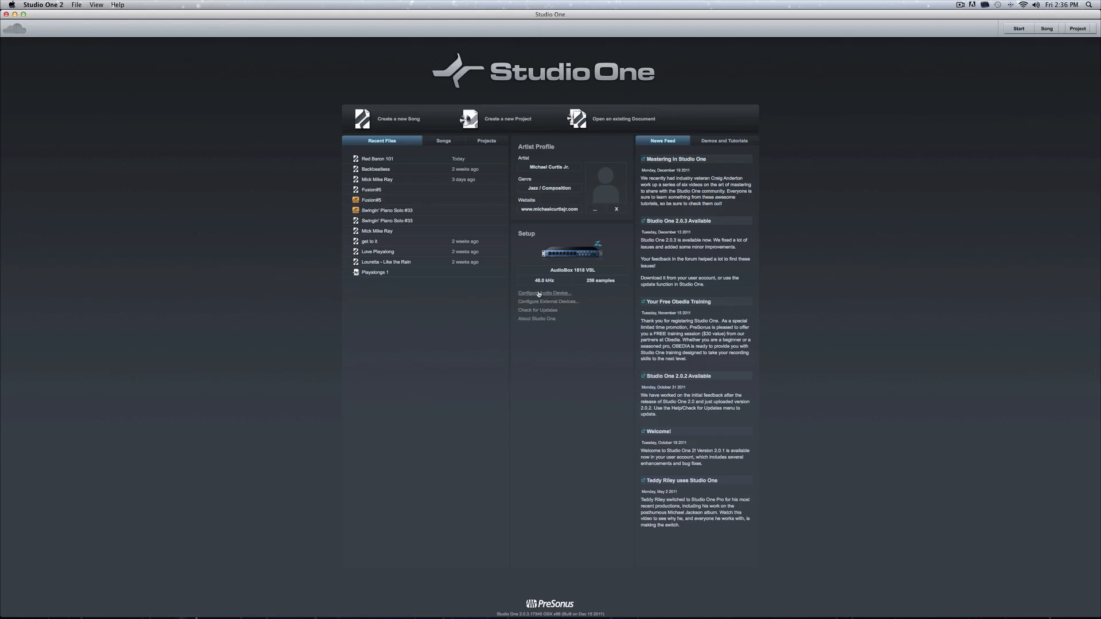
- Open the audio device configuration, set the audio device to Built-in Output, and accept the options
{"action": "left_click", "coordinate": [539, 293]}
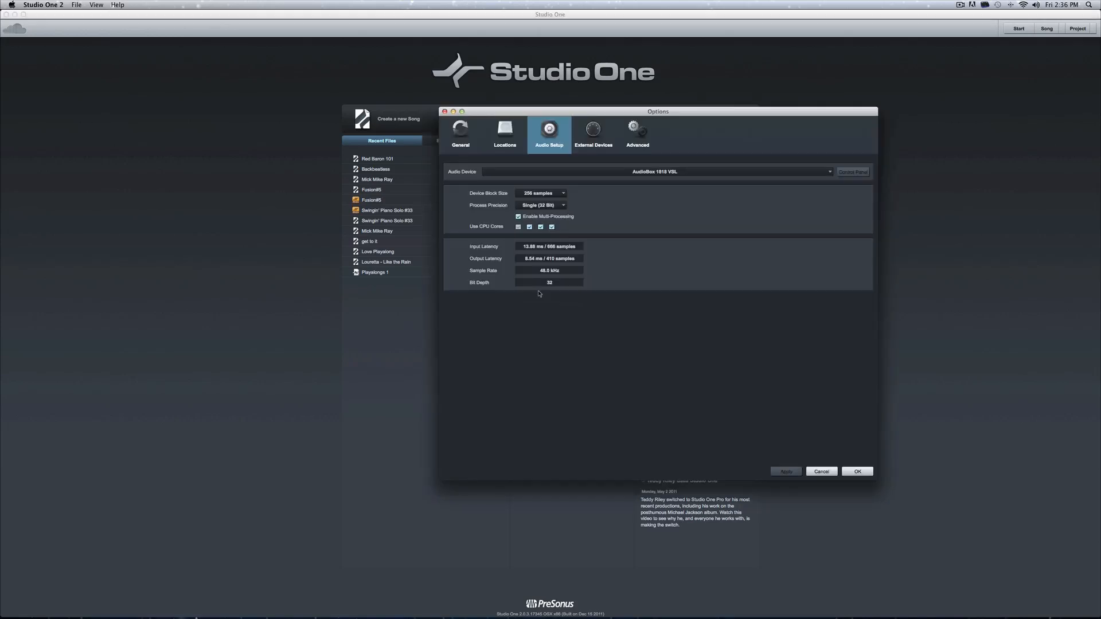
{"action": "left_click", "coordinate": [828, 172]}
{"action": "left_click", "coordinate": [779, 186]}
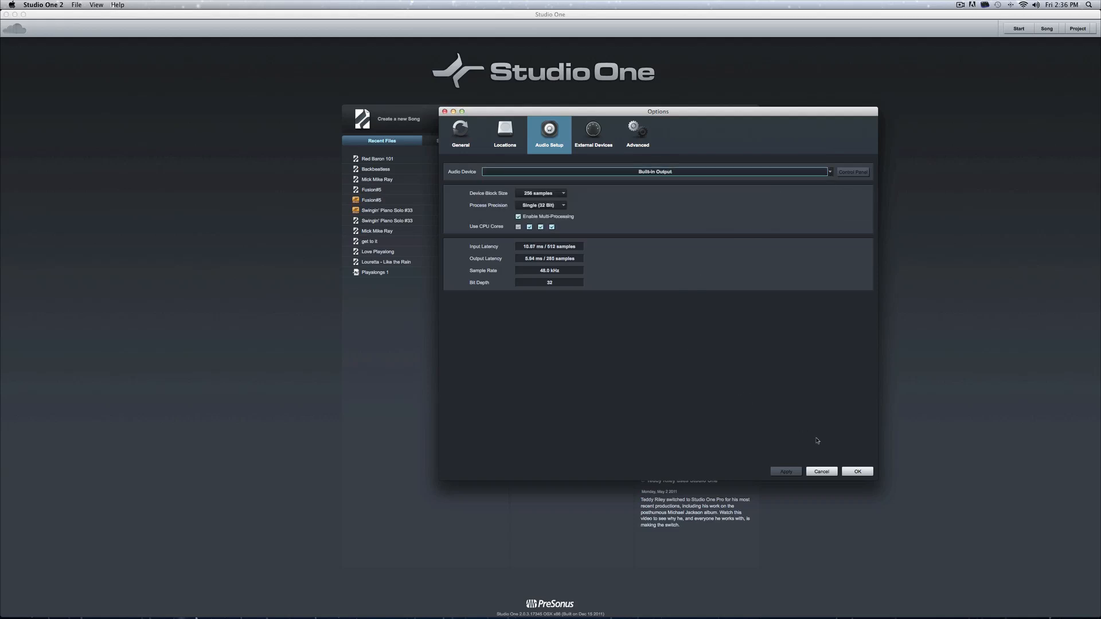
{"action": "left_click", "coordinate": [856, 472]}
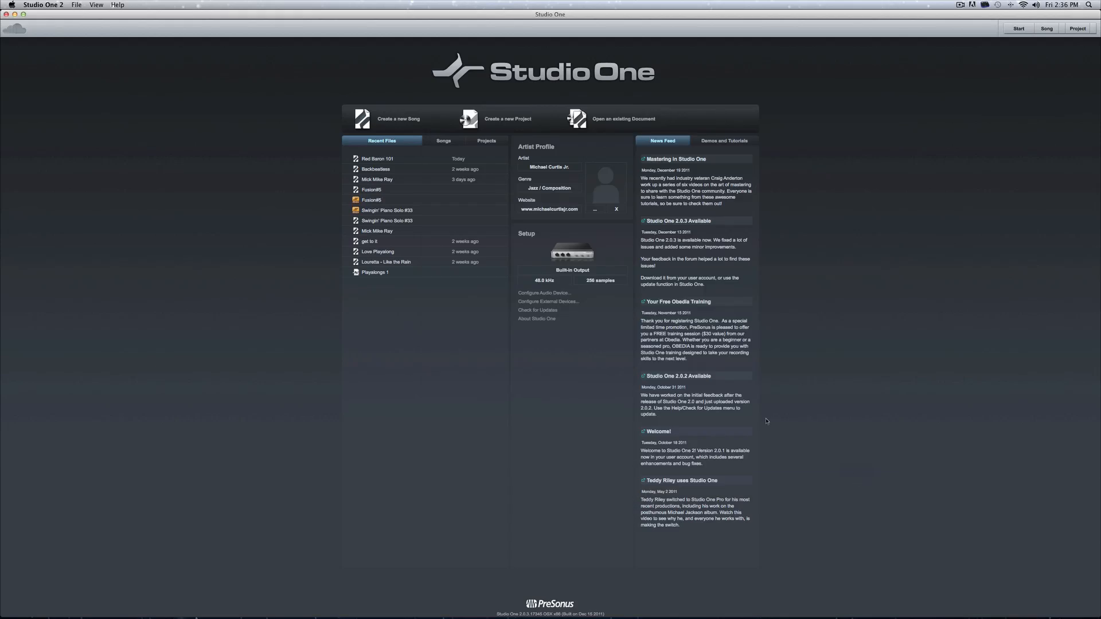
- Open the Red Baron 101 song, enlarge the arrangement to include the Back Track lane, and place the playhead in bar 16
{"action": "left_click", "coordinate": [367, 160]}
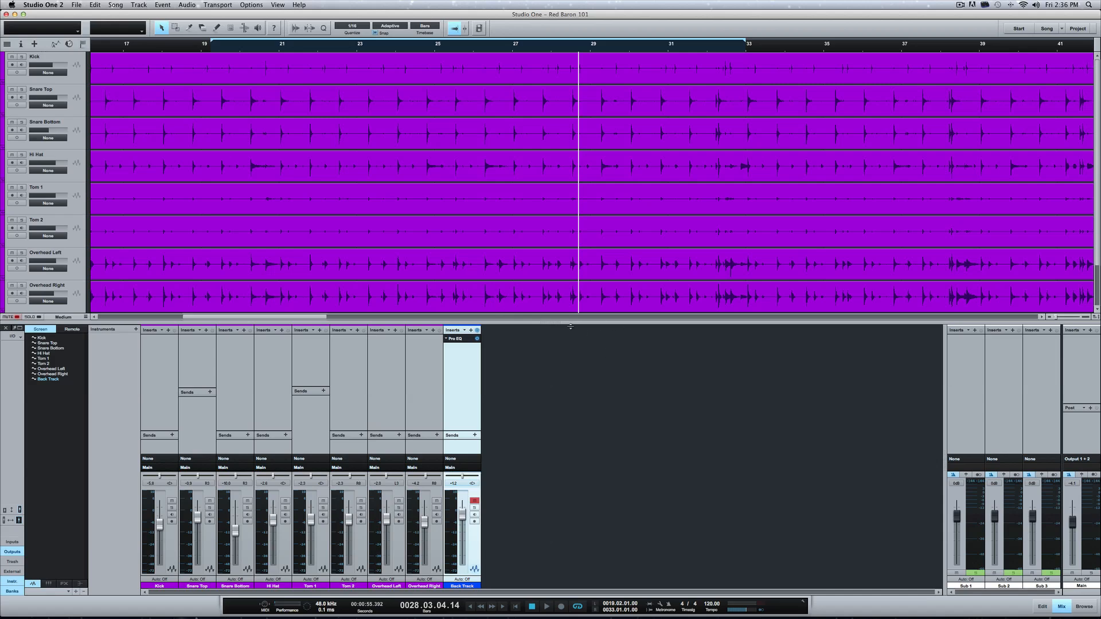
{"action": "left_click_drag", "start_coordinate": [546, 324], "coordinate": [547, 365]}
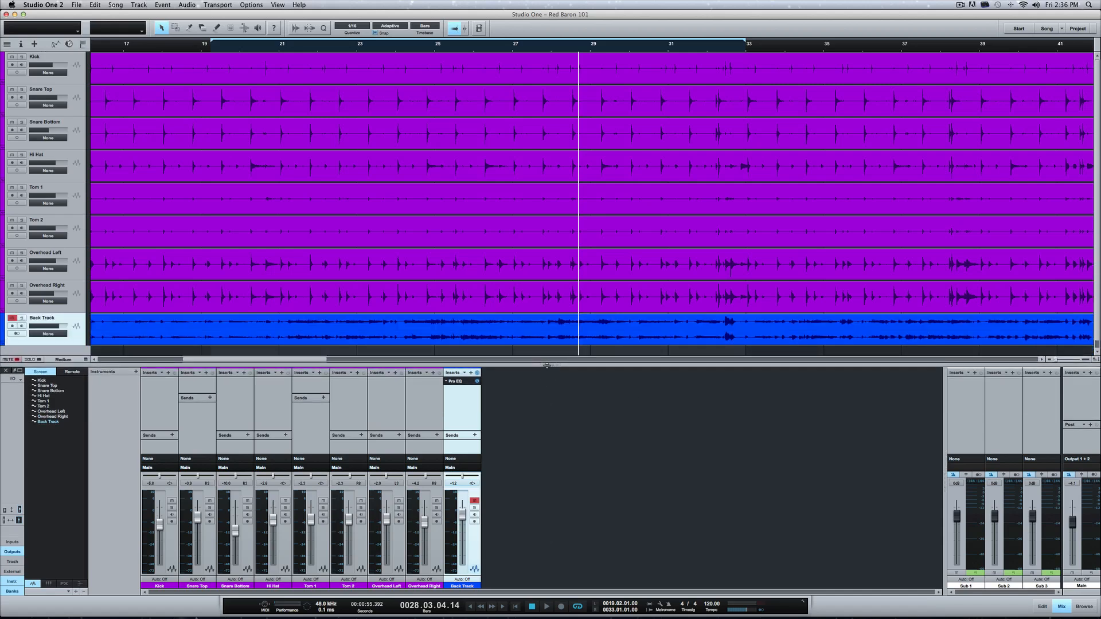
{"action": "left_click", "coordinate": [115, 47]}
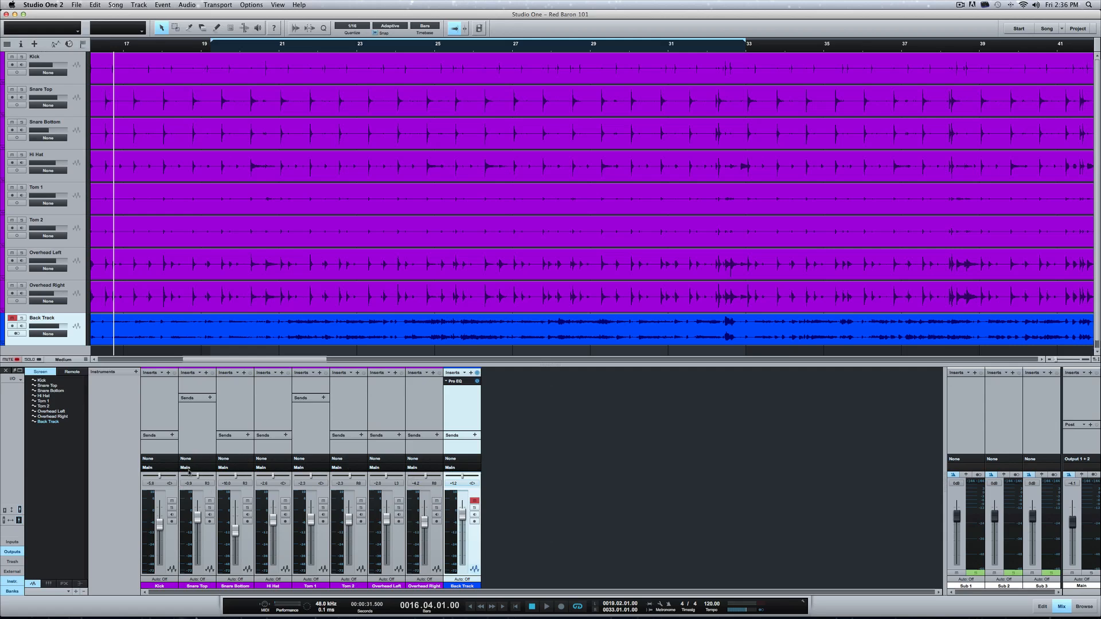
- Raise the Snare Bottom volume to -4.7 dB and the Kick volume slightly, to about -2.8 dB
{"action": "right_click", "coordinate": [236, 528]}
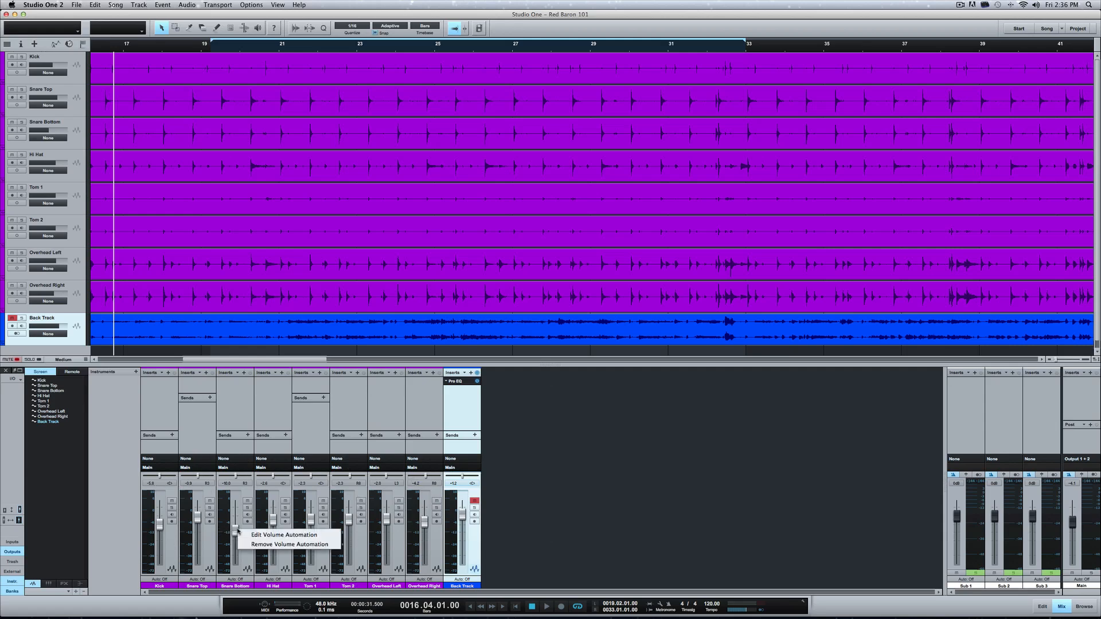
{"action": "left_click", "coordinate": [235, 533]}
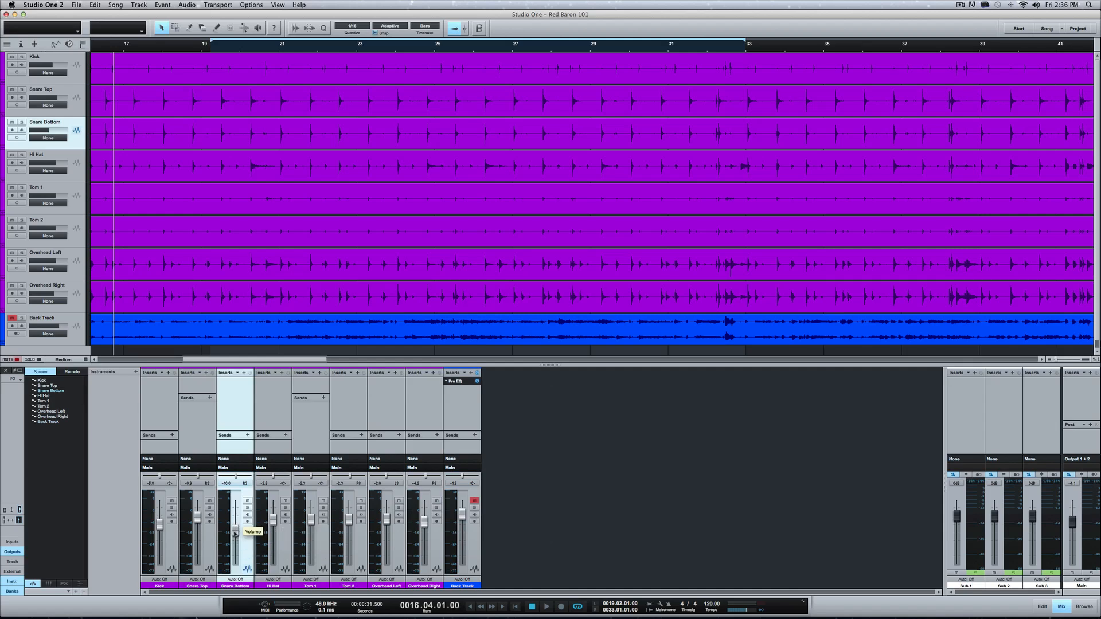
{"action": "left_click_drag", "start_coordinate": [236, 531], "coordinate": [233, 522]}
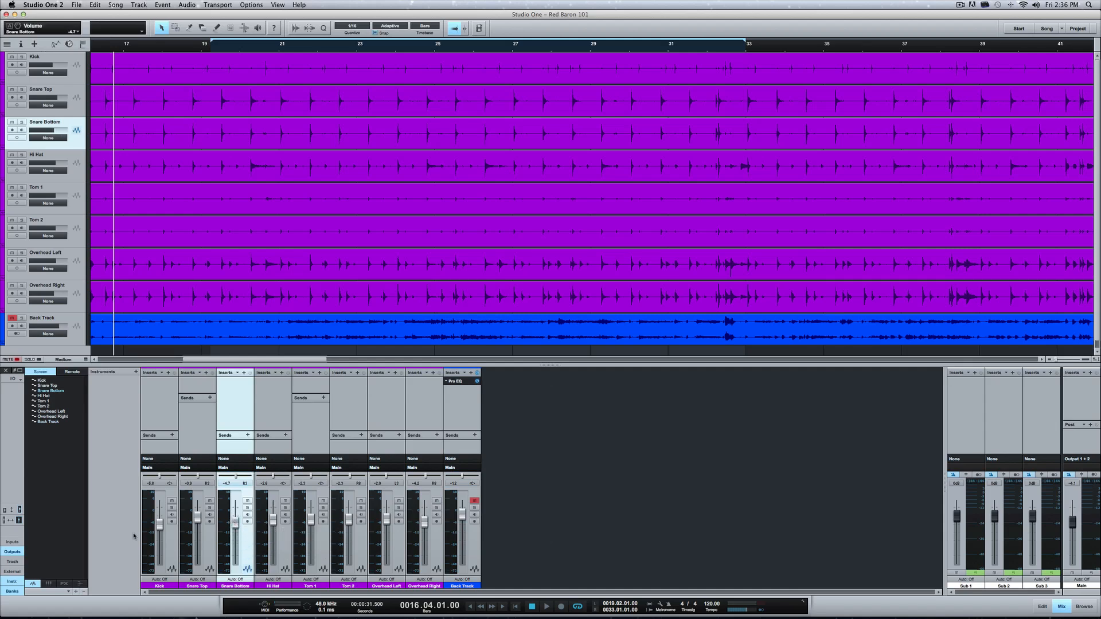
{"action": "left_click_drag", "start_coordinate": [158, 526], "coordinate": [159, 521]}
- Play the song briefly with Back Track unmuted, then mute Back Track again and listen to the drums alone
{"action": "left_click", "coordinate": [475, 502]}
{"action": "key", "text": "space"}
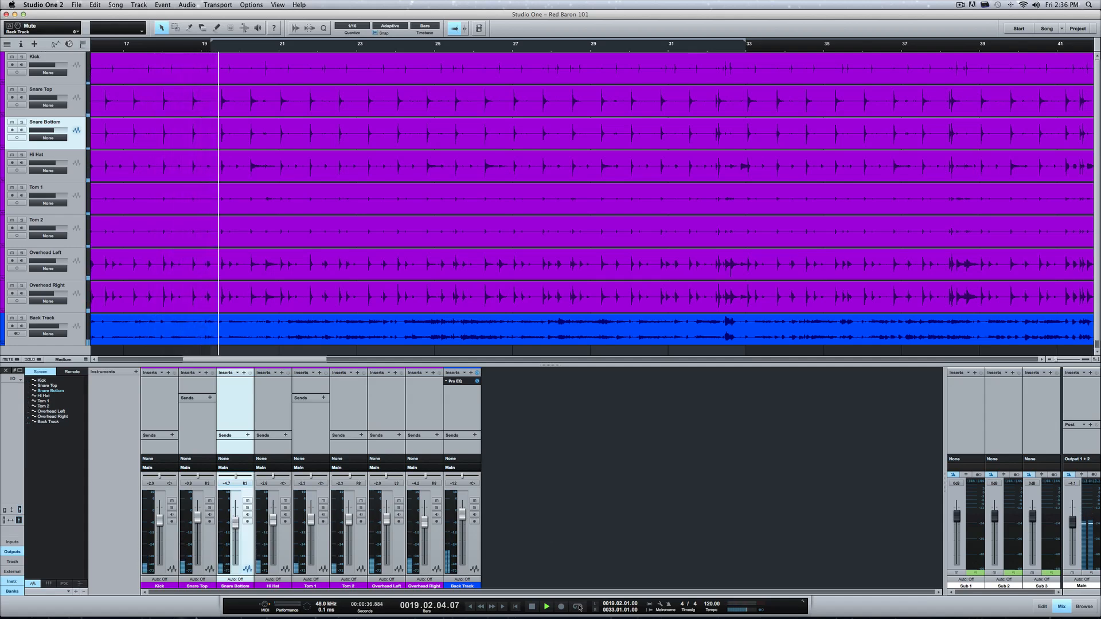
{"action": "key", "text": "space"}
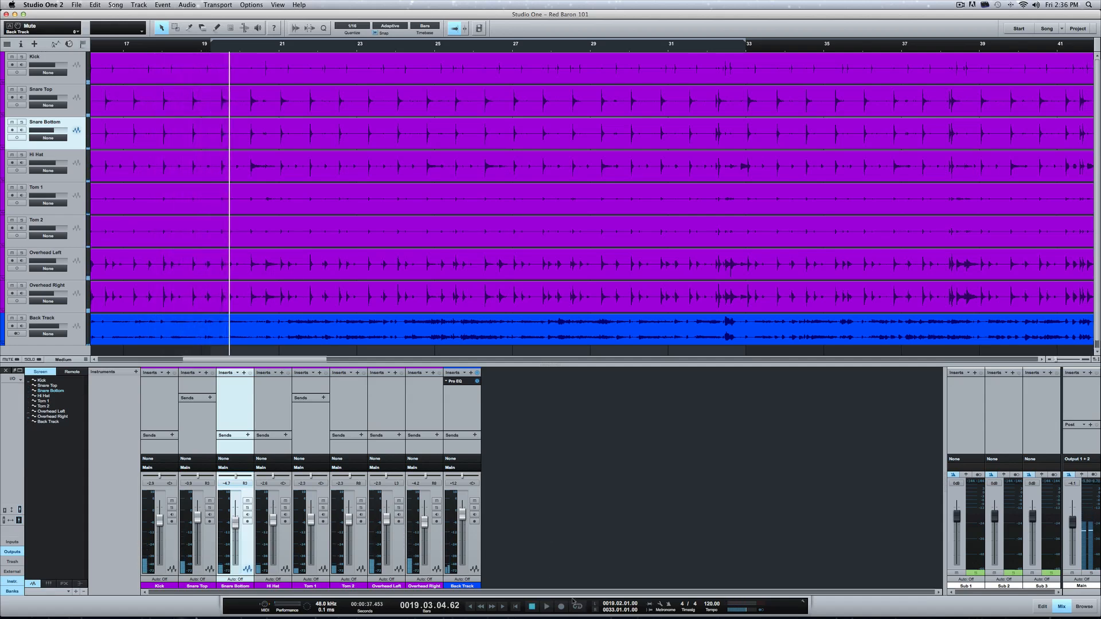
{"action": "left_click", "coordinate": [474, 503]}
{"action": "key", "text": "space"}
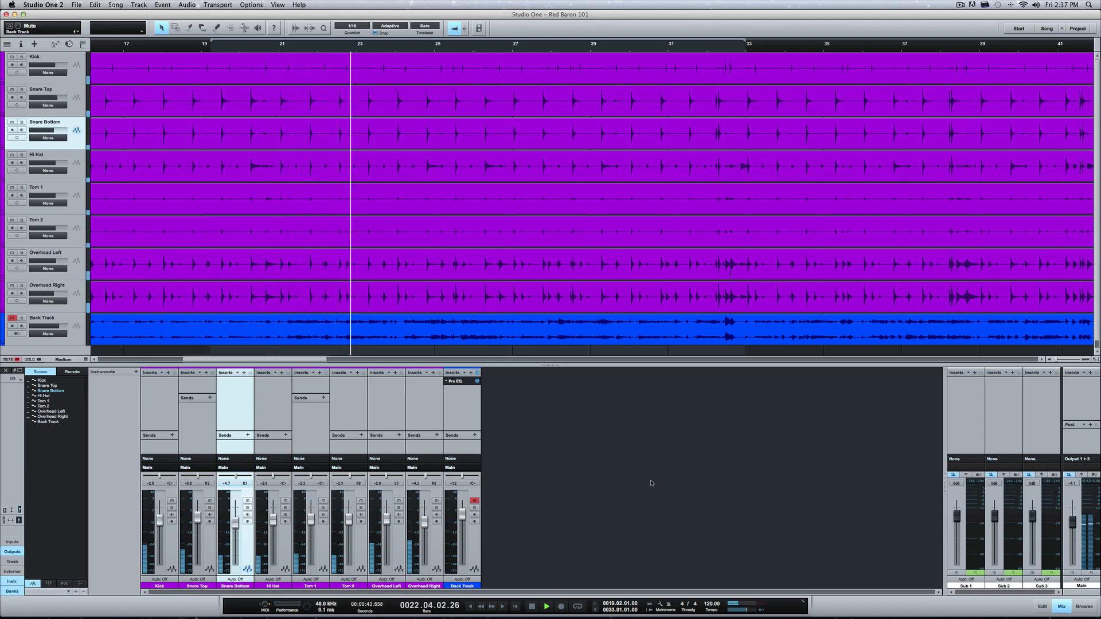
{"action": "key", "text": "space"}
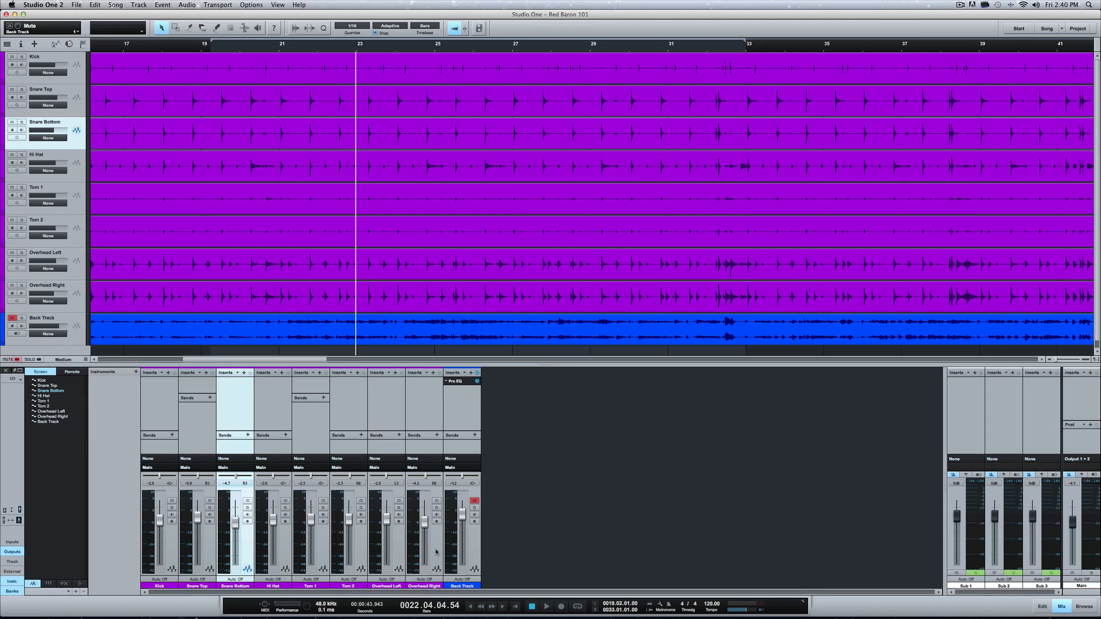
- Select all eight drum channels, Kick through Overhead Right, and route their outputs to Sub 1
{"action": "left_click", "coordinate": [436, 551]}
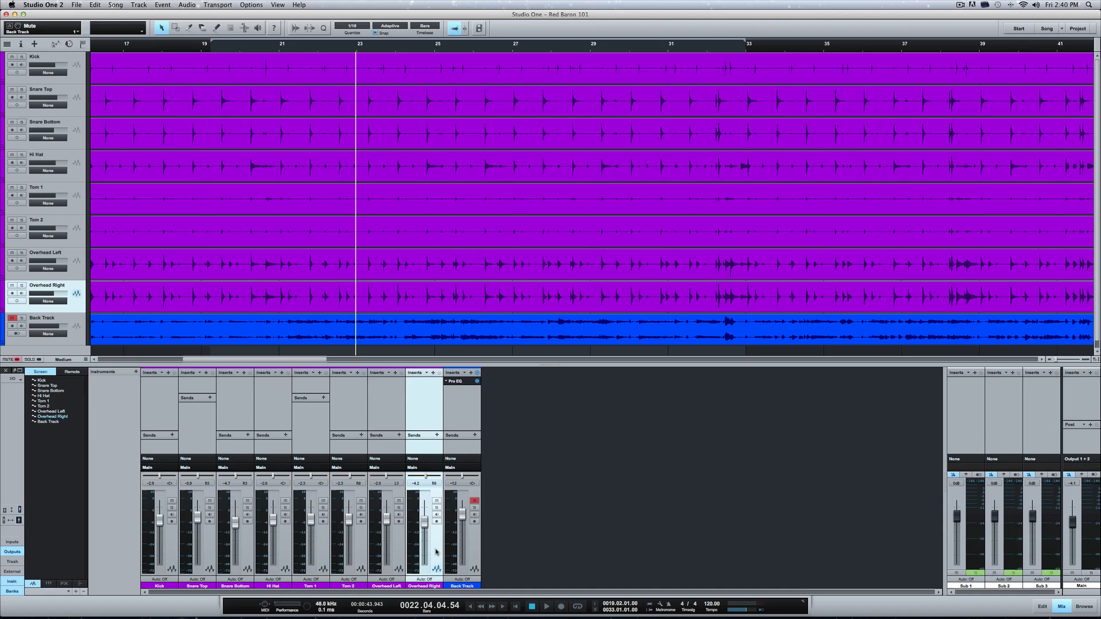
{"action": "left_click", "coordinate": [167, 555], "text": "shift"}
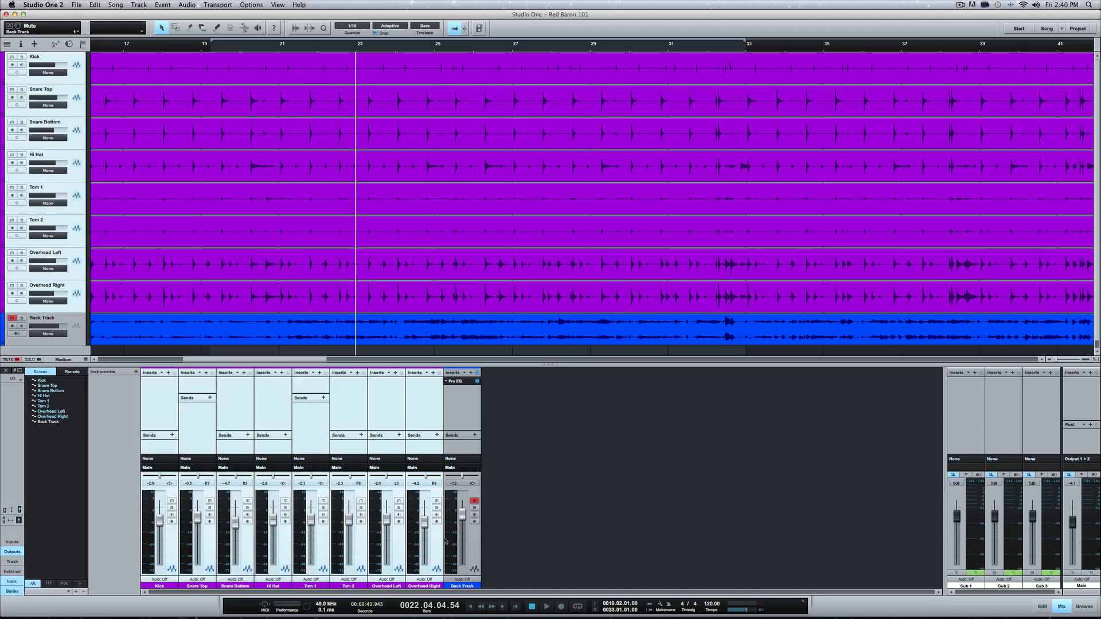
{"action": "left_click", "coordinate": [435, 551]}
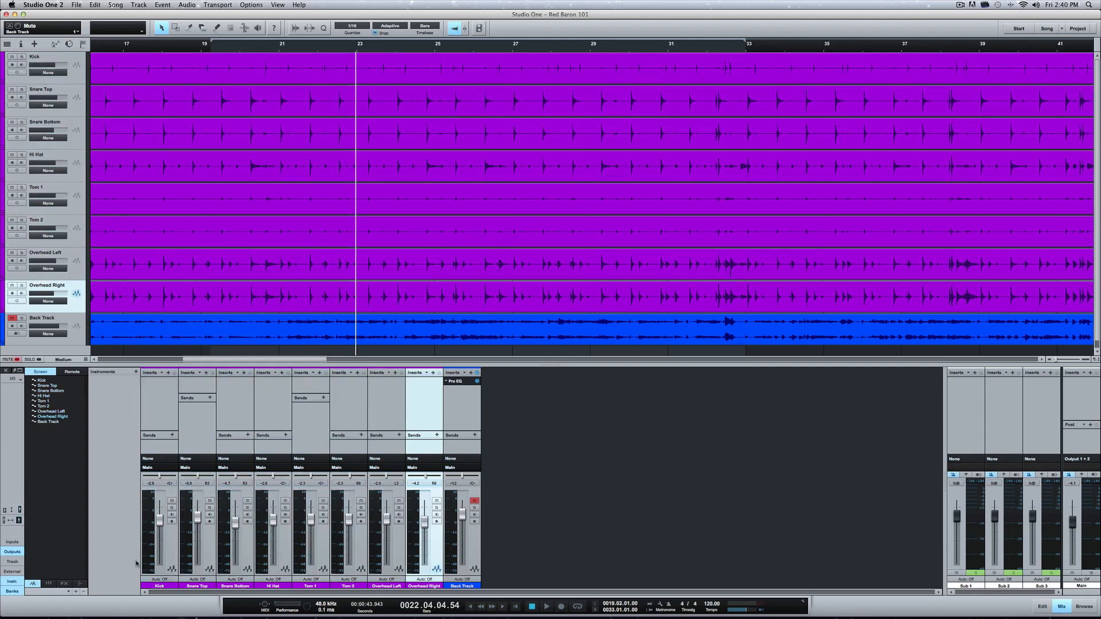
{"action": "left_click", "coordinate": [170, 557], "text": "shift"}
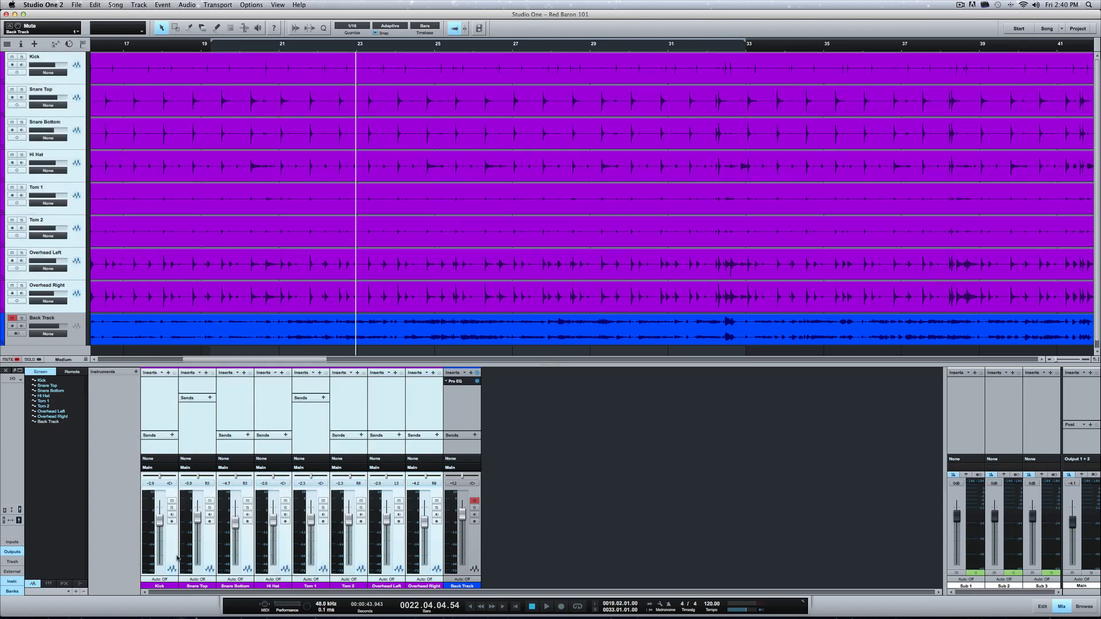
{"action": "left_click", "coordinate": [158, 469]}
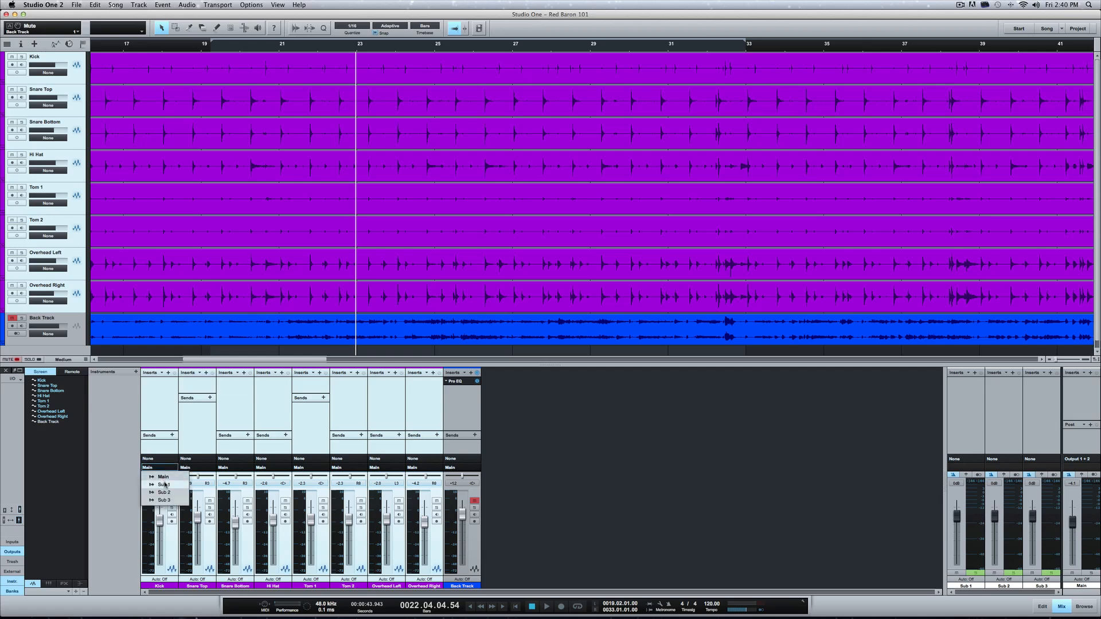
{"action": "left_click", "coordinate": [164, 485]}
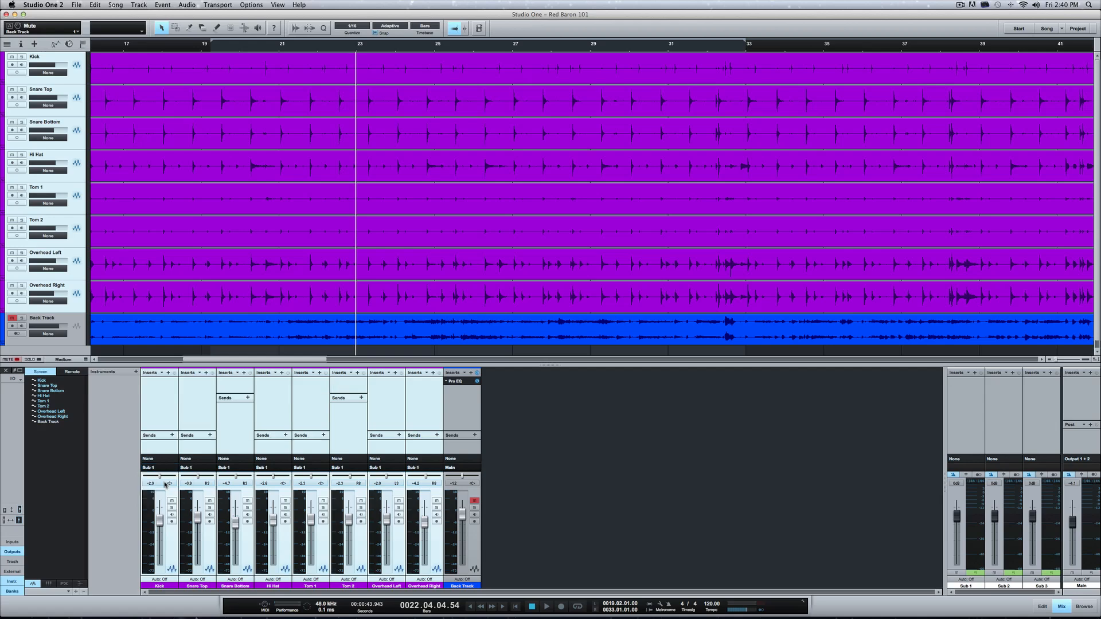
- Examine the Sub 1 channel and play the routed drum channels with Back Track muted
{"action": "left_click", "coordinate": [963, 575]}
{"action": "left_click", "coordinate": [965, 409]}
{"action": "left_click", "coordinate": [474, 501]}
{"action": "left_click", "coordinate": [436, 571]}
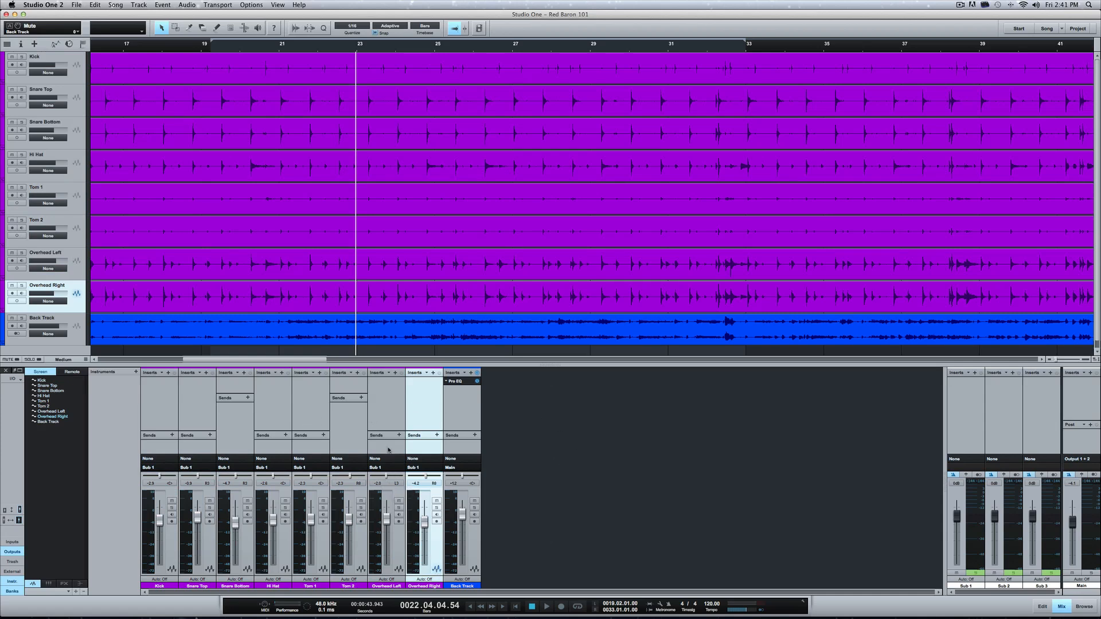
{"action": "left_click", "coordinate": [474, 500]}
{"action": "key", "text": "space"}
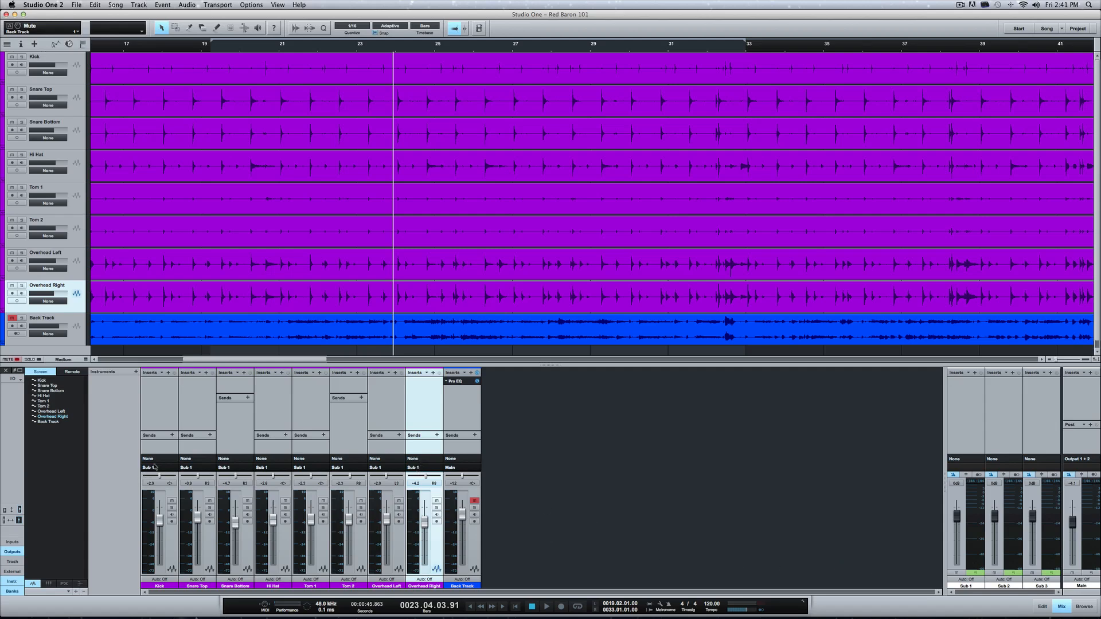
- Route all eight drum channels back to Main and add a bus for the selected tracks
{"action": "left_click", "coordinate": [162, 487], "text": "shift"}
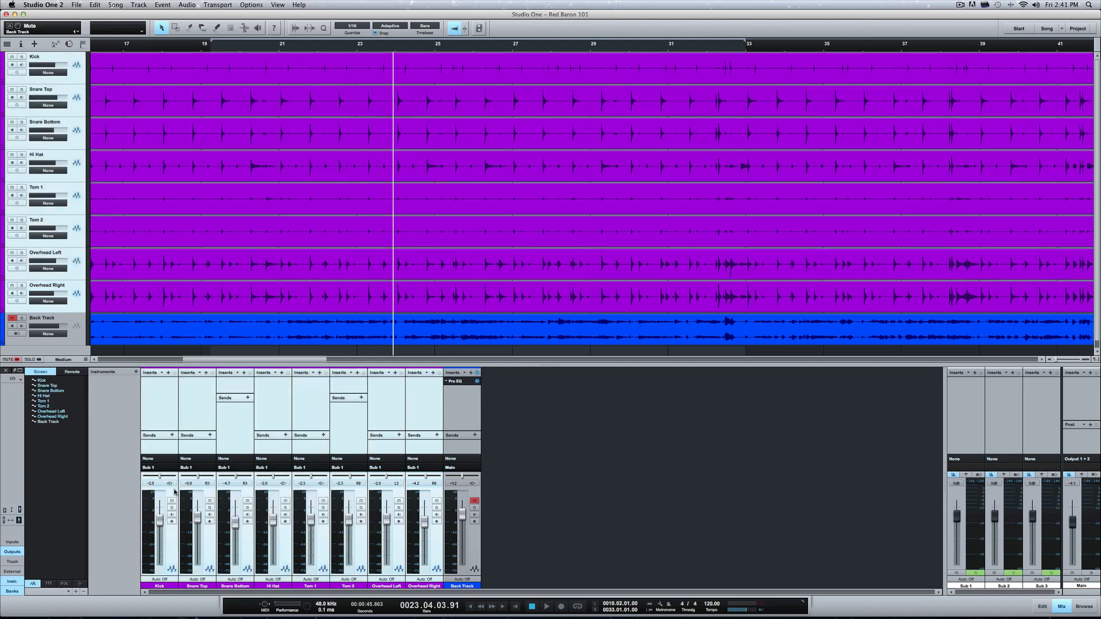
{"action": "left_click", "coordinate": [151, 467]}
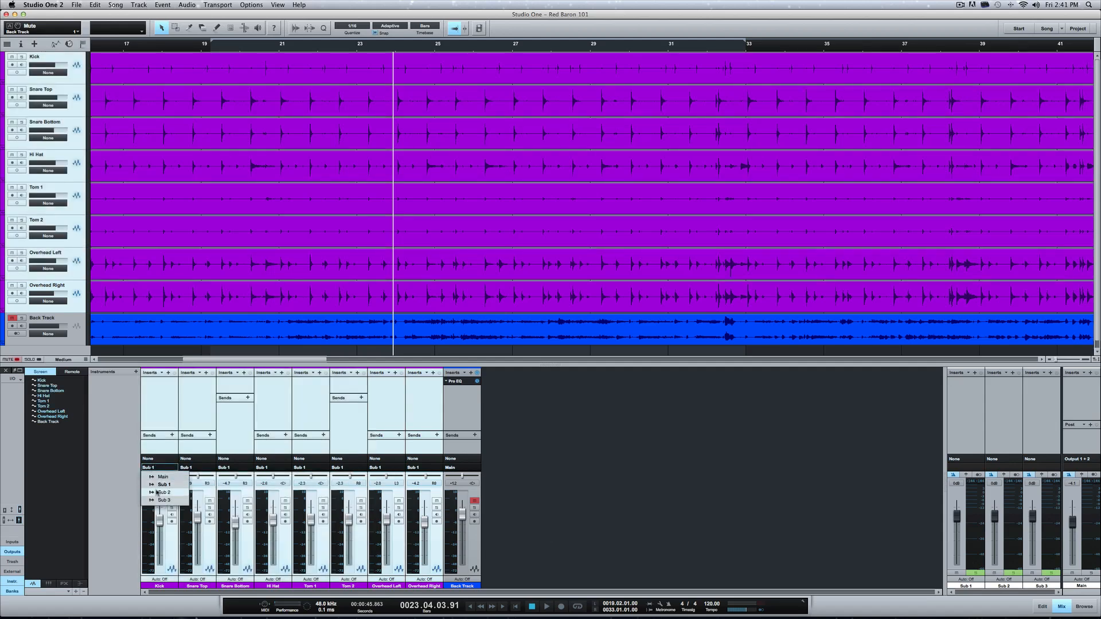
{"action": "left_click", "coordinate": [157, 477]}
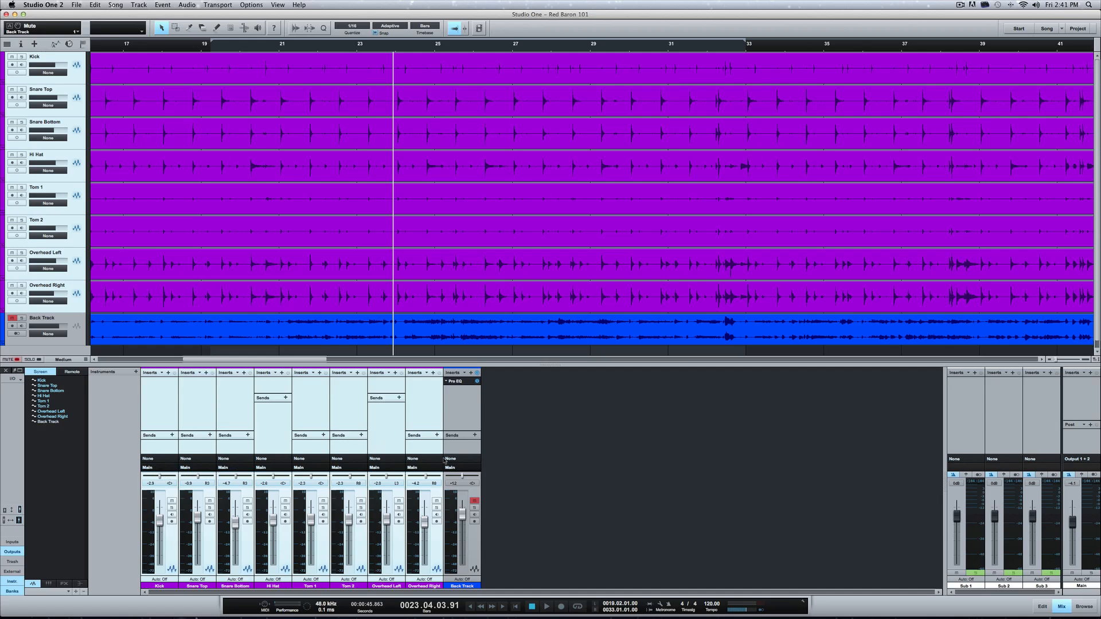
{"action": "right_click", "coordinate": [425, 448]}
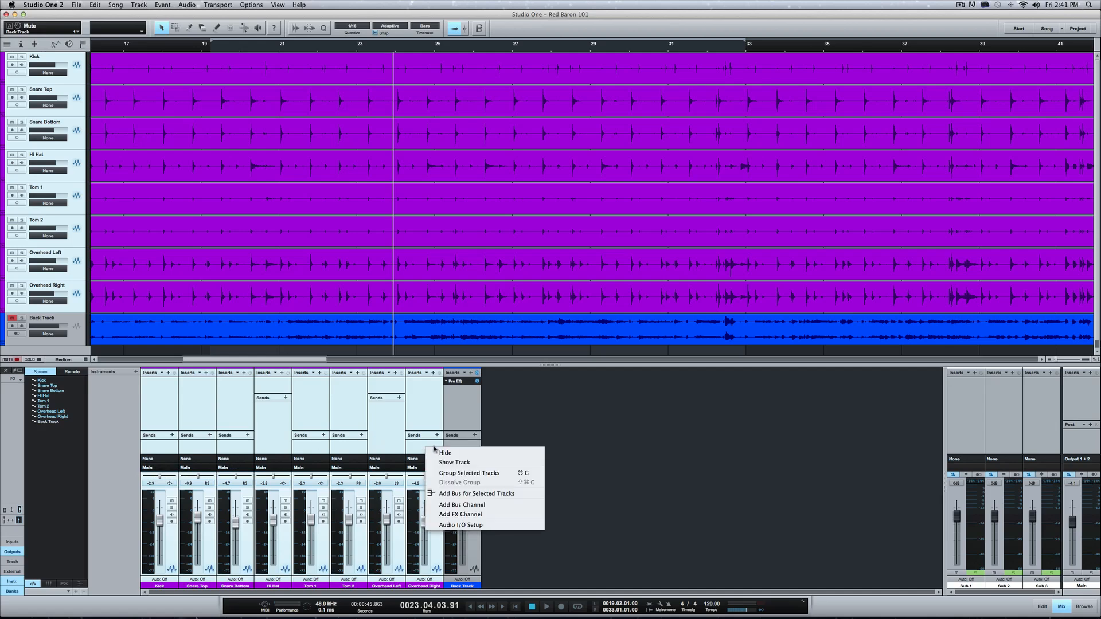
{"action": "left_click", "coordinate": [478, 494]}
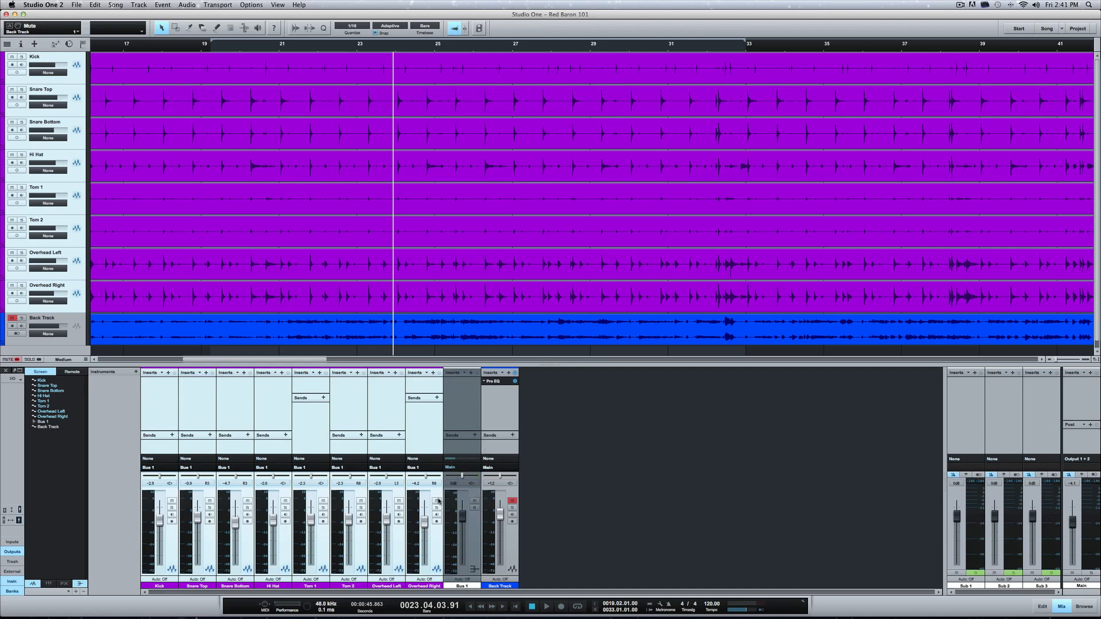
- Play a few bars to check the drum channels' signal through the new bus
{"action": "key", "text": "super+space"}
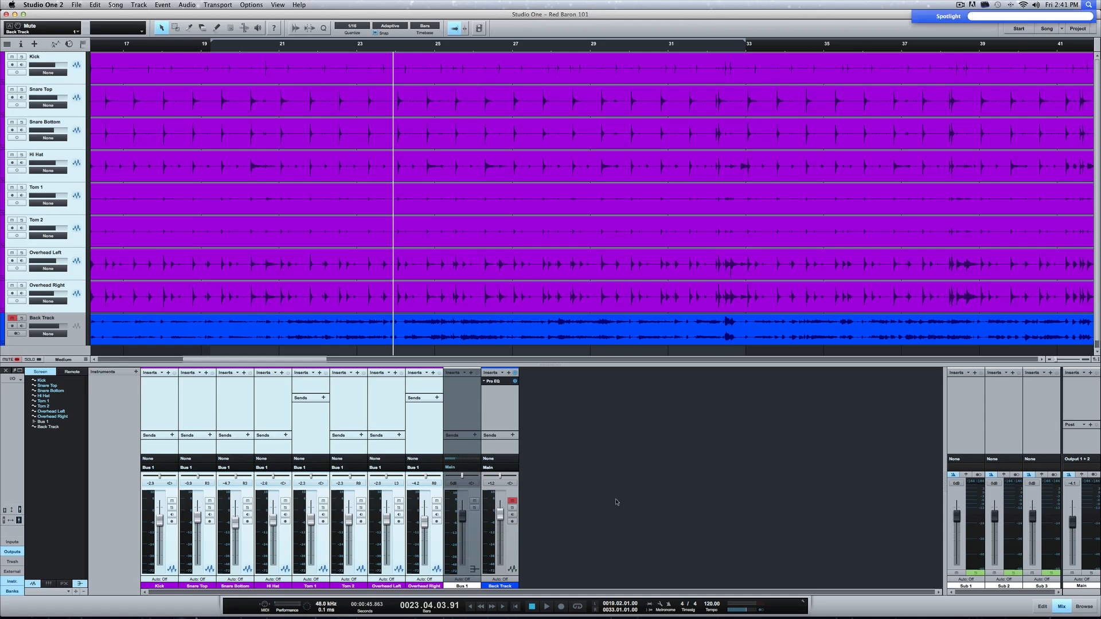
{"action": "key", "text": "Escape"}
{"action": "key", "text": "space"}
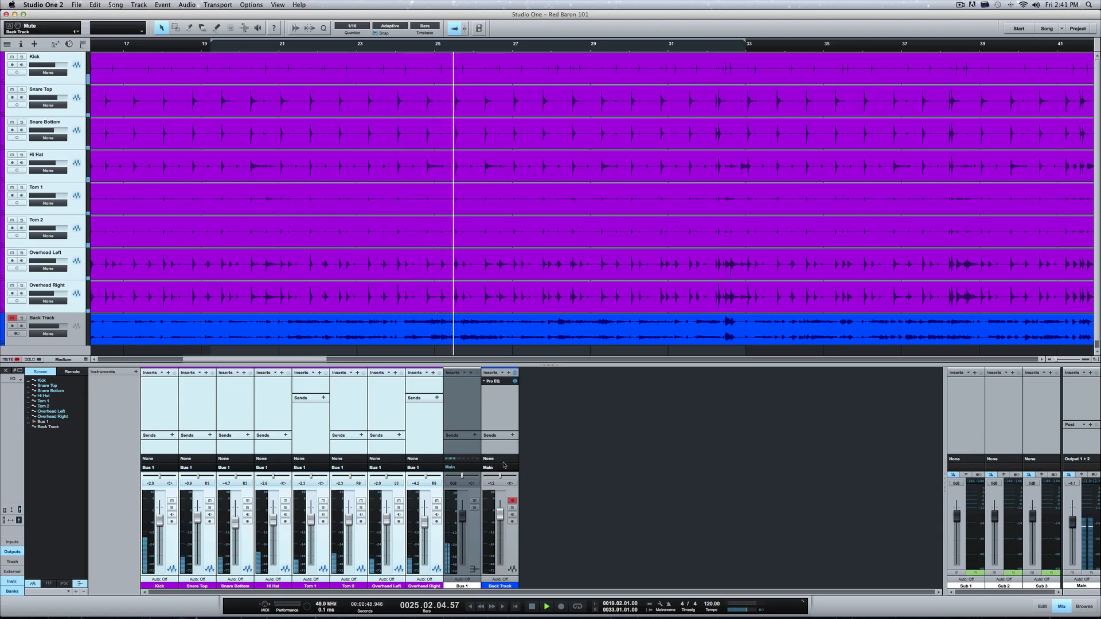
{"action": "key", "text": "space"}
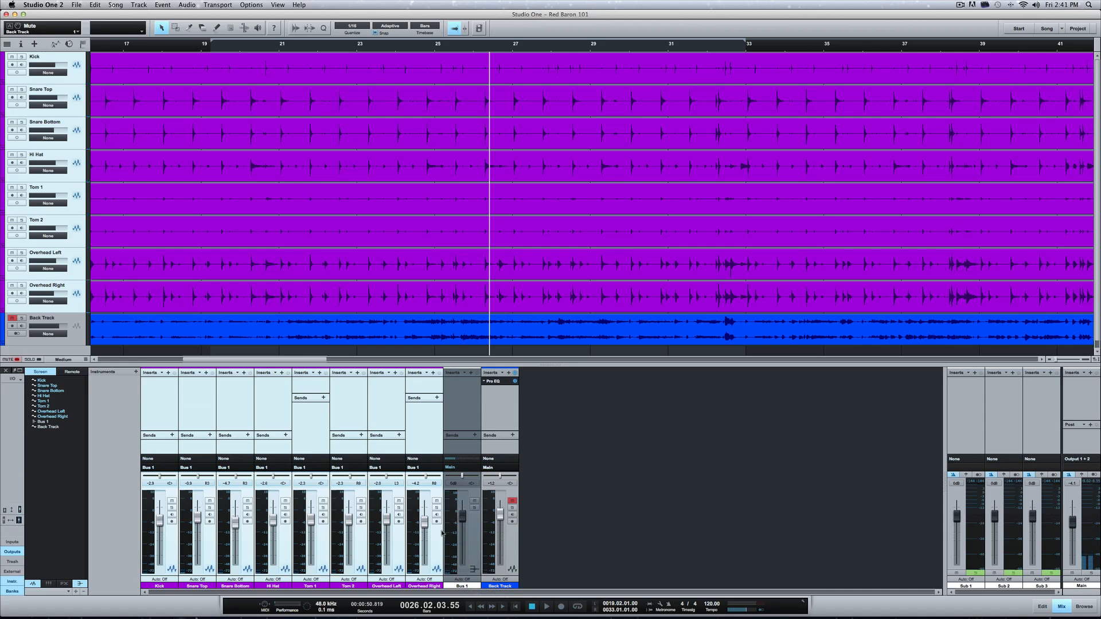
- Pan Overhead Left hard left and Overhead Right hard right, with Tom 2 partway right and Tom 1 partway left
{"action": "left_click", "coordinate": [386, 477]}
{"action": "left_click", "coordinate": [409, 443]}
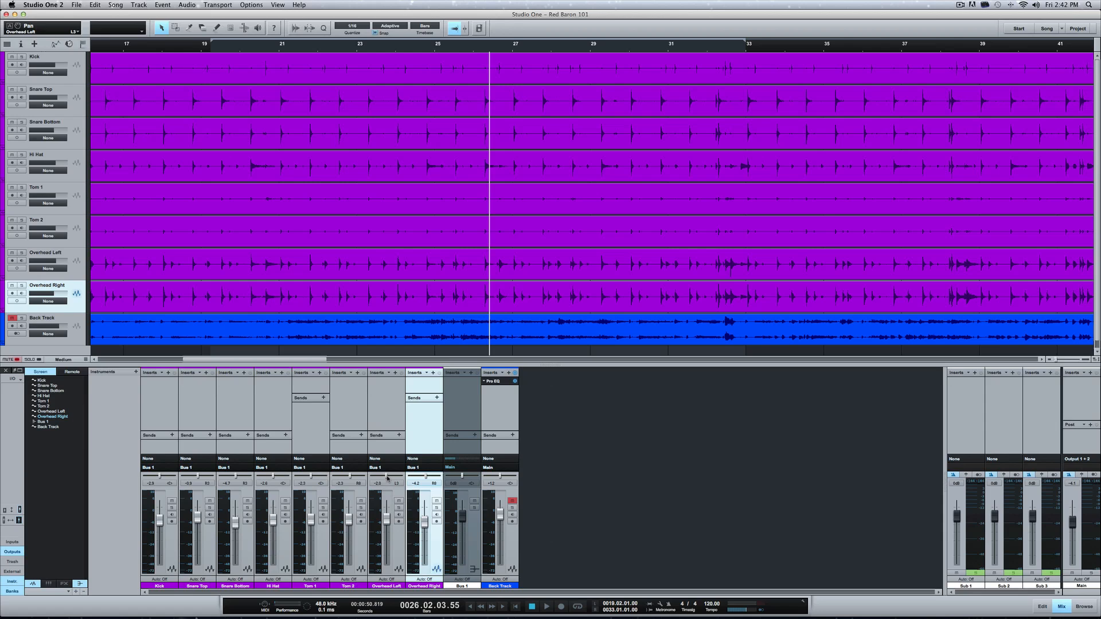
{"action": "left_click_drag", "start_coordinate": [386, 477], "coordinate": [450, 481]}
{"action": "left_click_drag", "start_coordinate": [350, 478], "coordinate": [304, 479]}
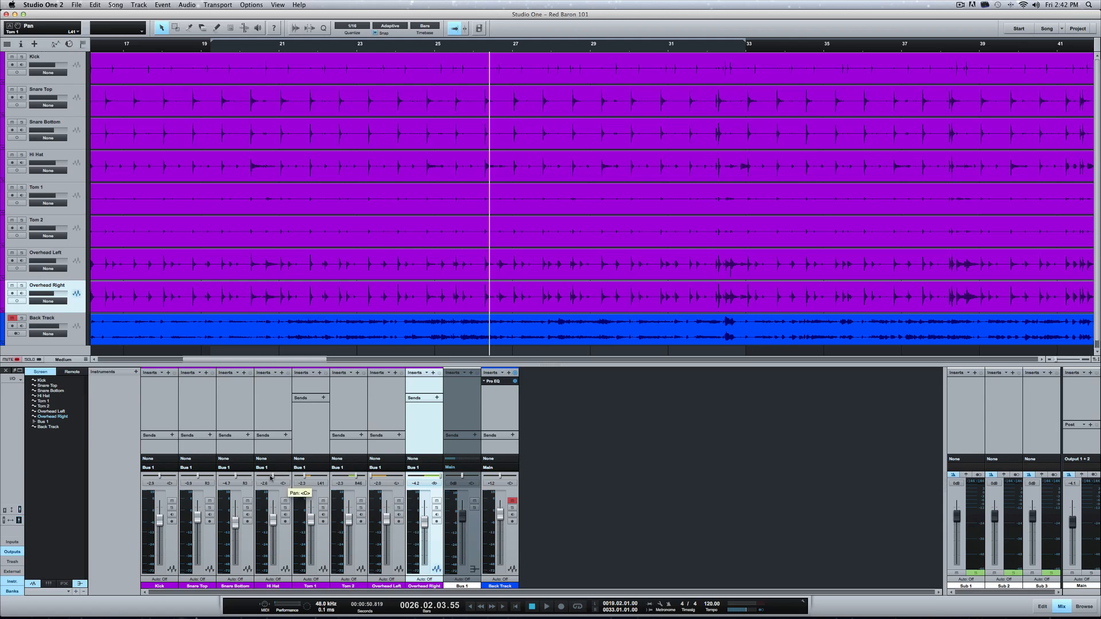
- Pan Hi Hat and Snare Top partway left and Snare Bottom partway right, and play the drums to hear the panning
{"action": "left_click_drag", "start_coordinate": [271, 477], "coordinate": [264, 477]}
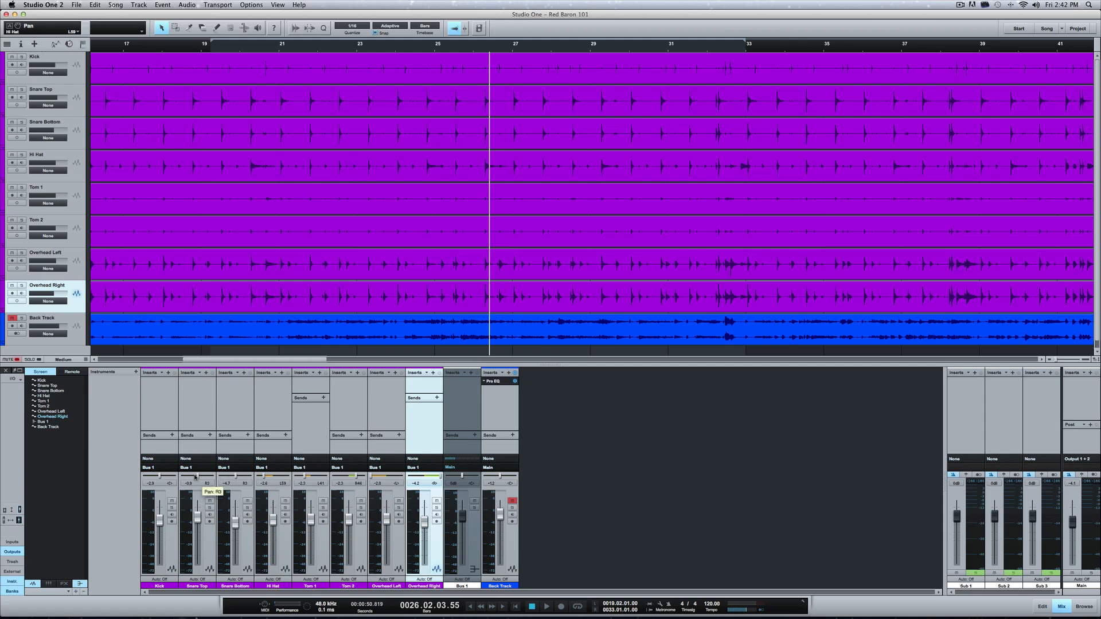
{"action": "left_click_drag", "start_coordinate": [195, 476], "coordinate": [240, 479]}
{"action": "key", "text": "space"}
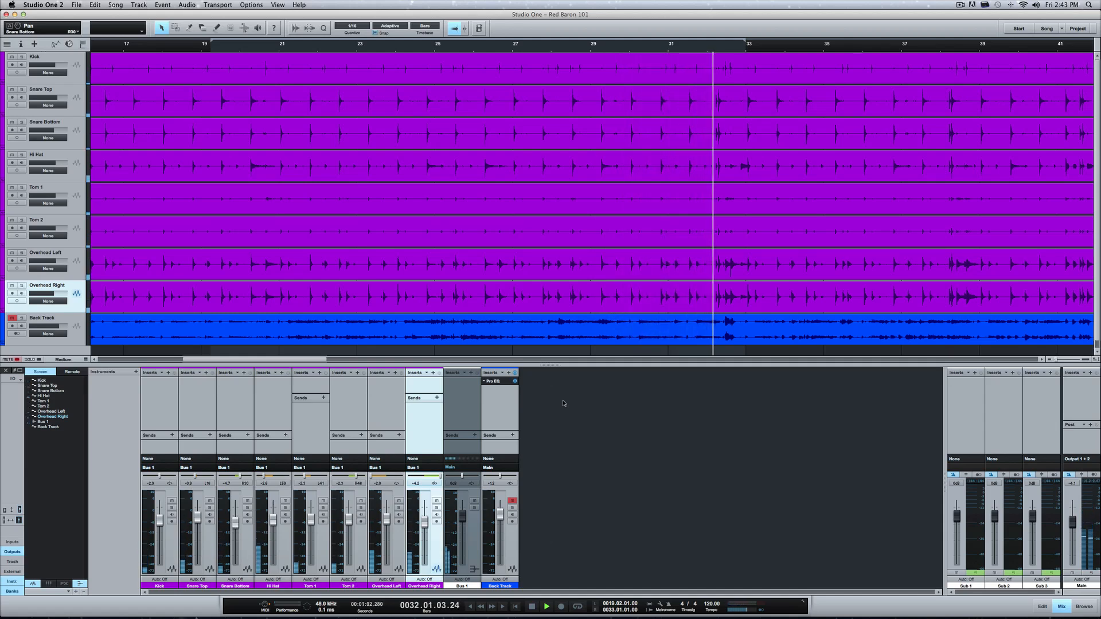
{"action": "key", "text": "space"}
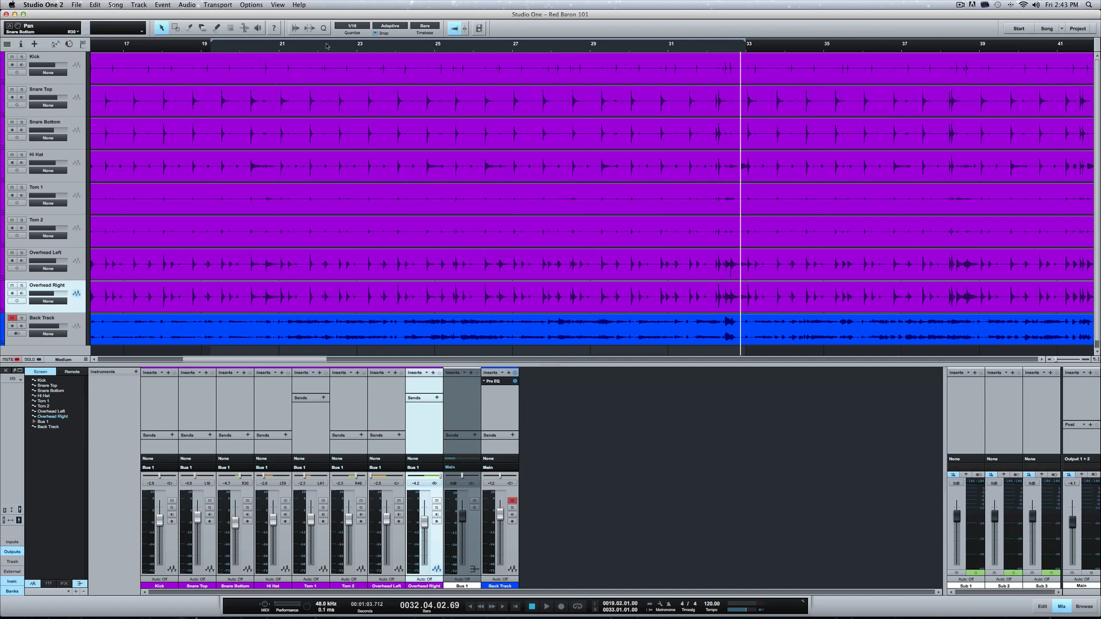
- Shorten the loop range so that it ends at 31.03.01.00
{"action": "mouse_move", "coordinate": [211, 44]}
{"action": "left_mouse_down"}
{"action": "mouse_move", "coordinate": [180, 42]}
{"action": "mouse_move", "coordinate": [230, 43]}
{"action": "mouse_move", "coordinate": [211, 45]}
{"action": "left_mouse_up"}
{"action": "mouse_move", "coordinate": [743, 41]}
{"action": "left_mouse_down"}
{"action": "mouse_move", "coordinate": [676, 43]}
{"action": "mouse_move", "coordinate": [688, 43]}
{"action": "left_mouse_up"}
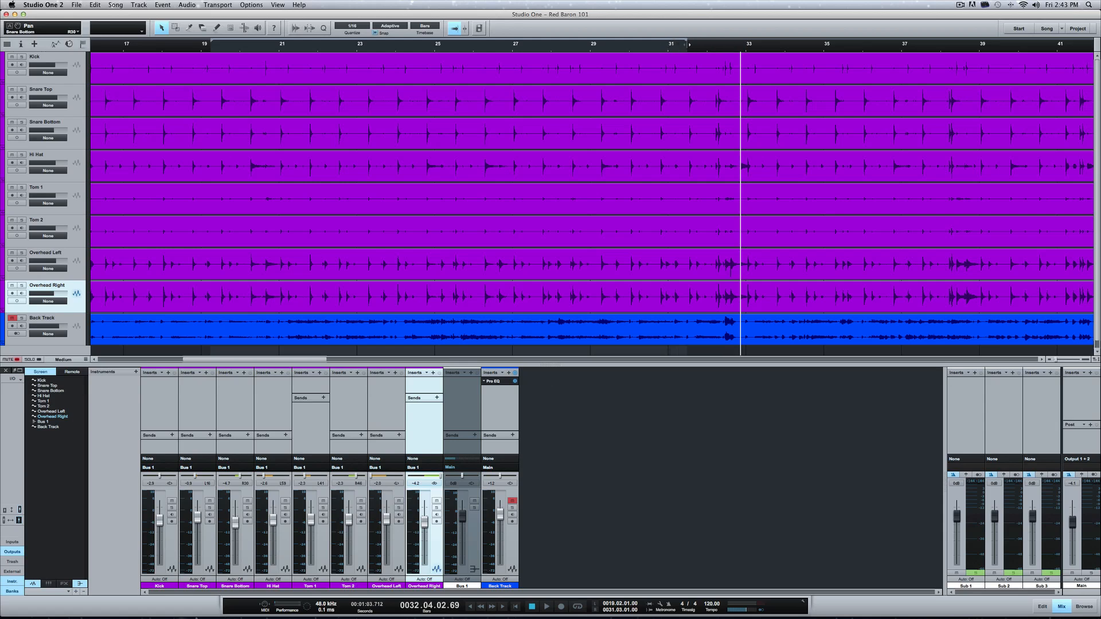
- Turn on looping, play the drums from 19.03.01.00 and solo the Kick channel
{"action": "left_click", "coordinate": [577, 607]}
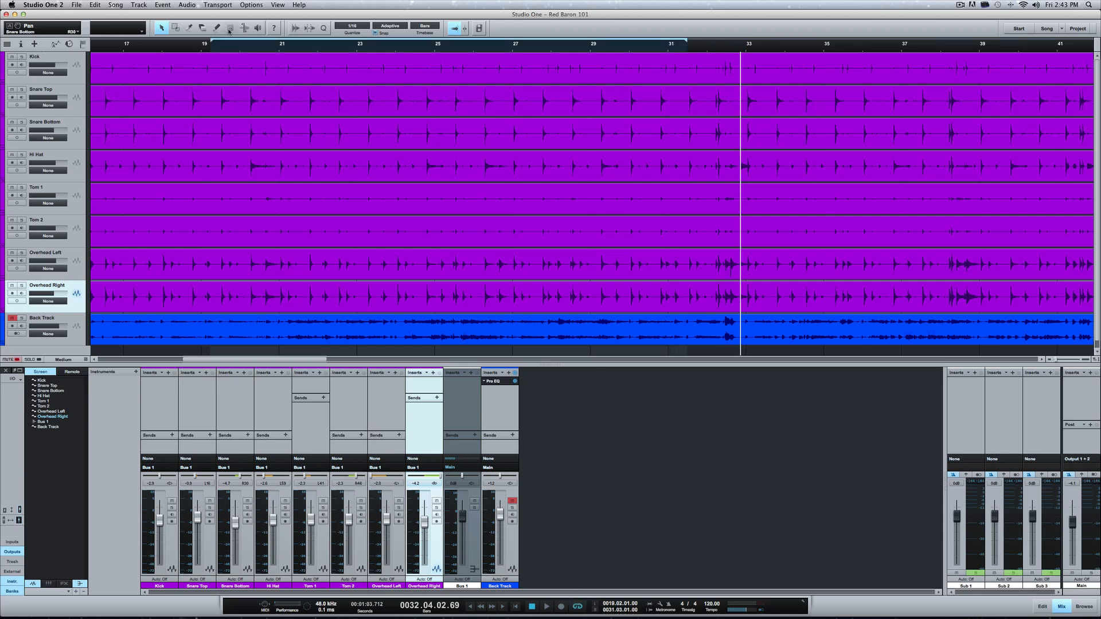
{"action": "left_click", "coordinate": [222, 48]}
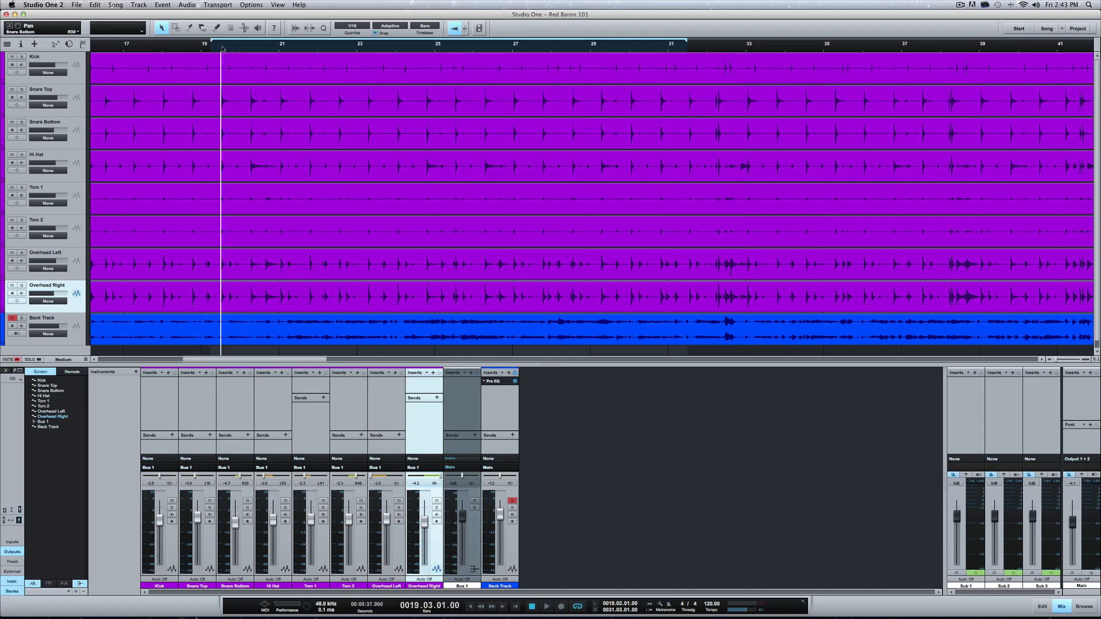
{"action": "key", "text": "space"}
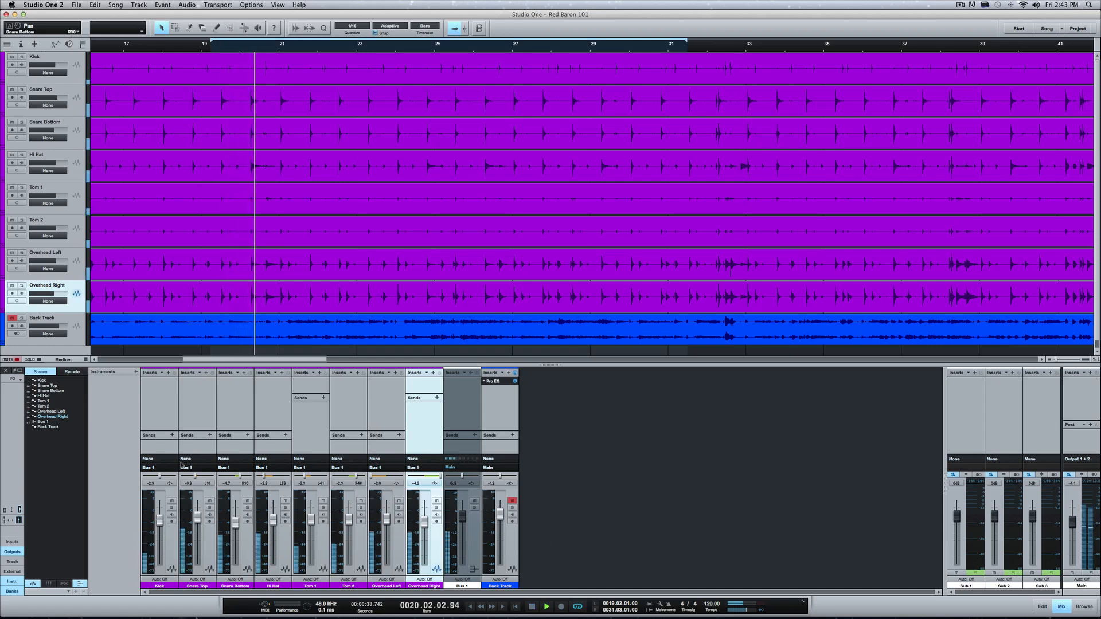
{"action": "left_click", "coordinate": [172, 508]}
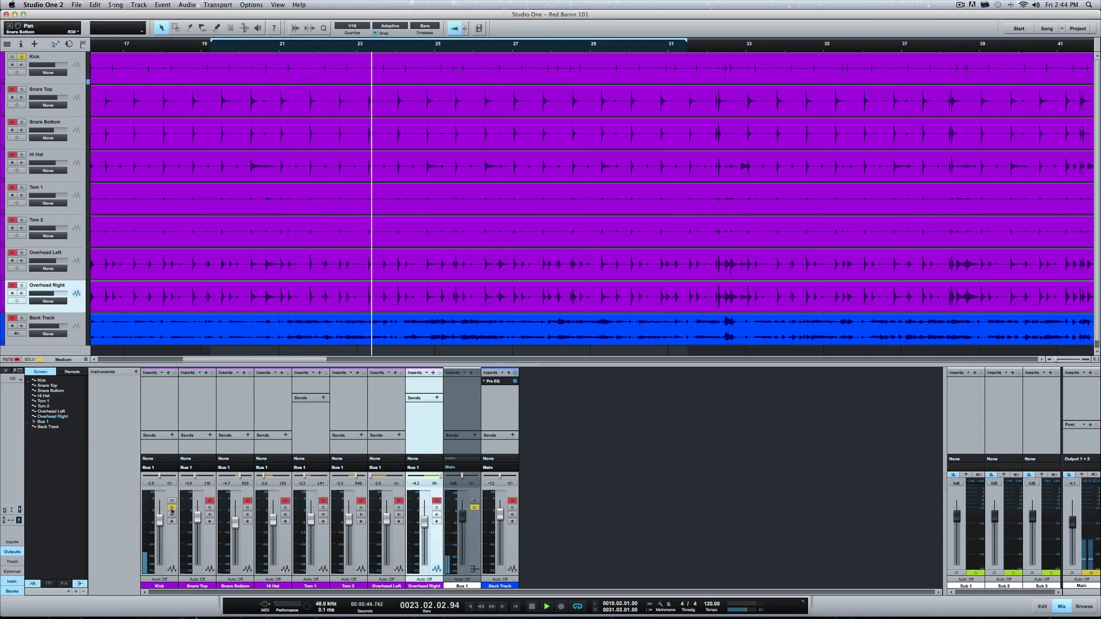
{"action": "key", "text": "space"}
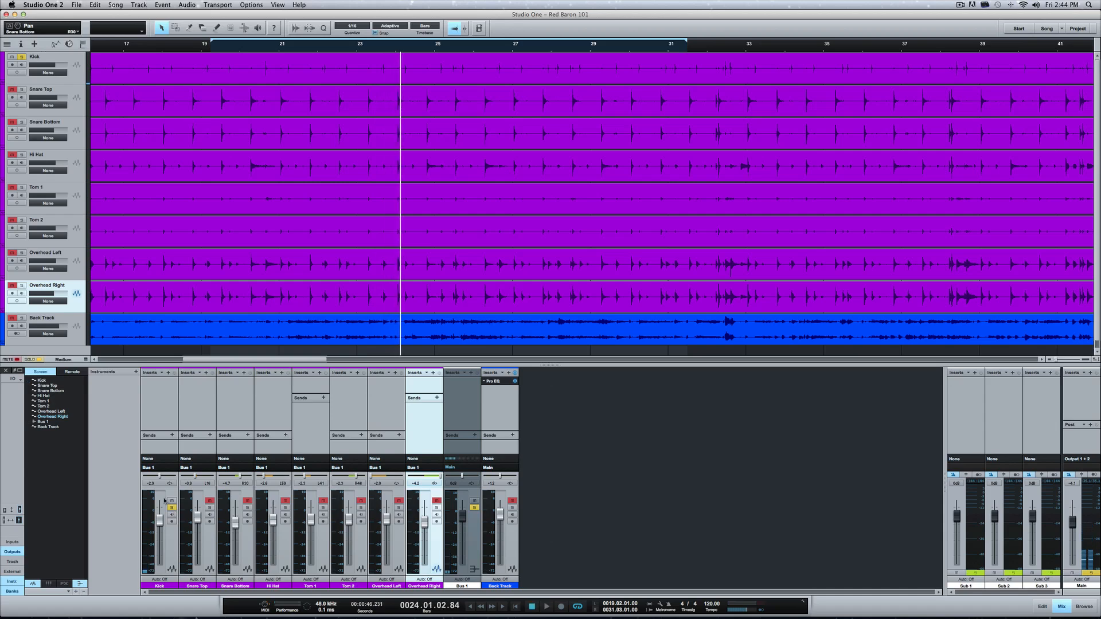
- Insert a Compressor on the Kick channel and reposition its window over the arrangement
{"action": "left_click", "coordinate": [168, 373]}
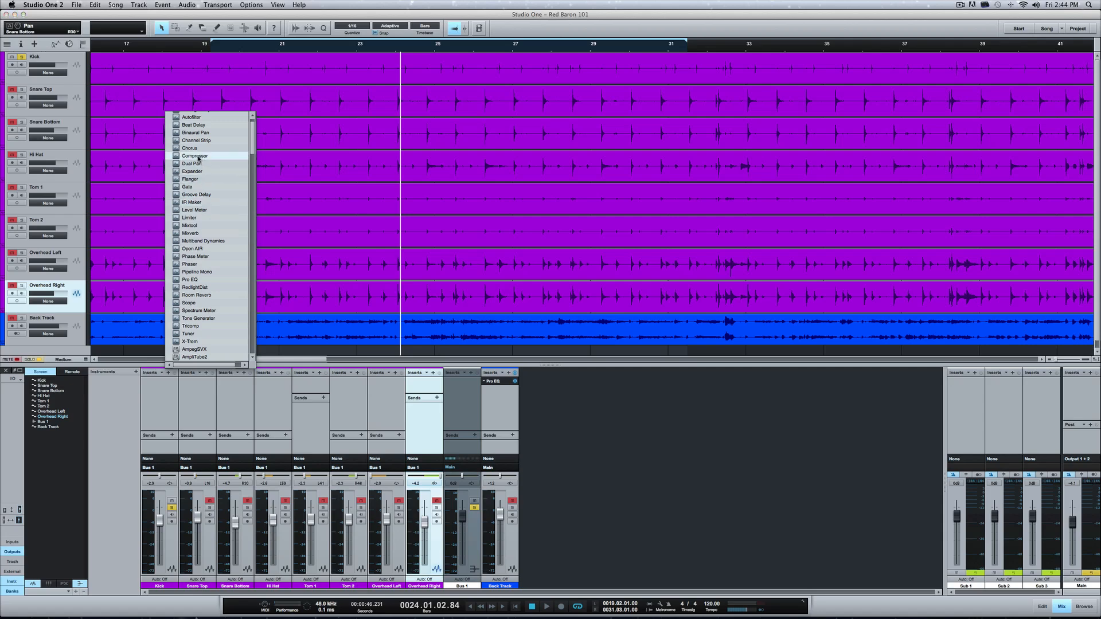
{"action": "left_click", "coordinate": [195, 156]}
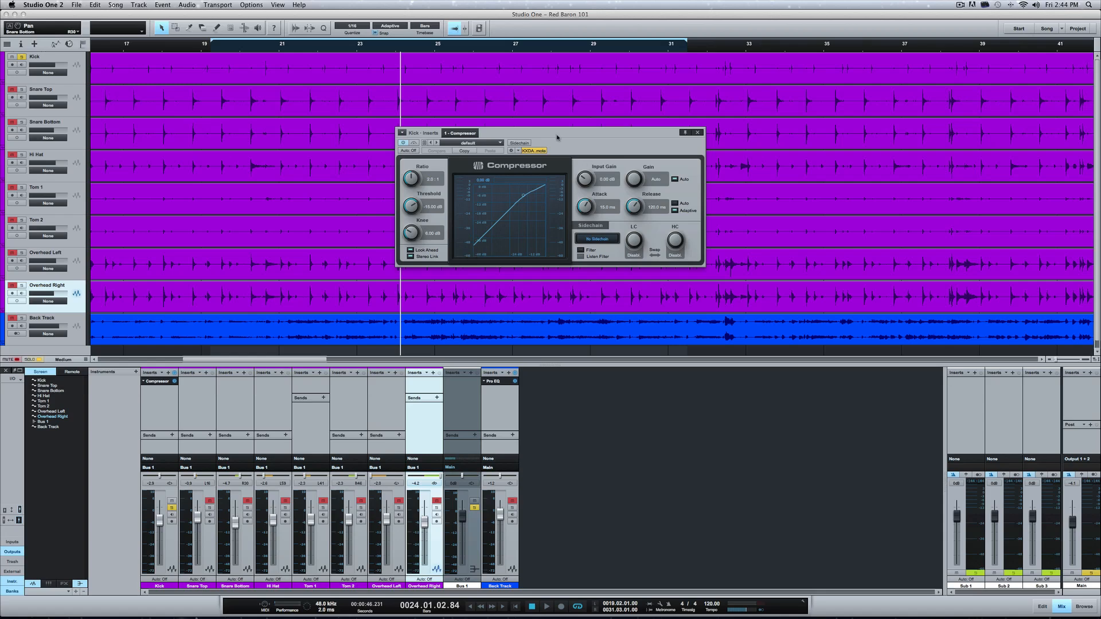
{"action": "left_click_drag", "start_coordinate": [556, 138], "coordinate": [453, 184]}
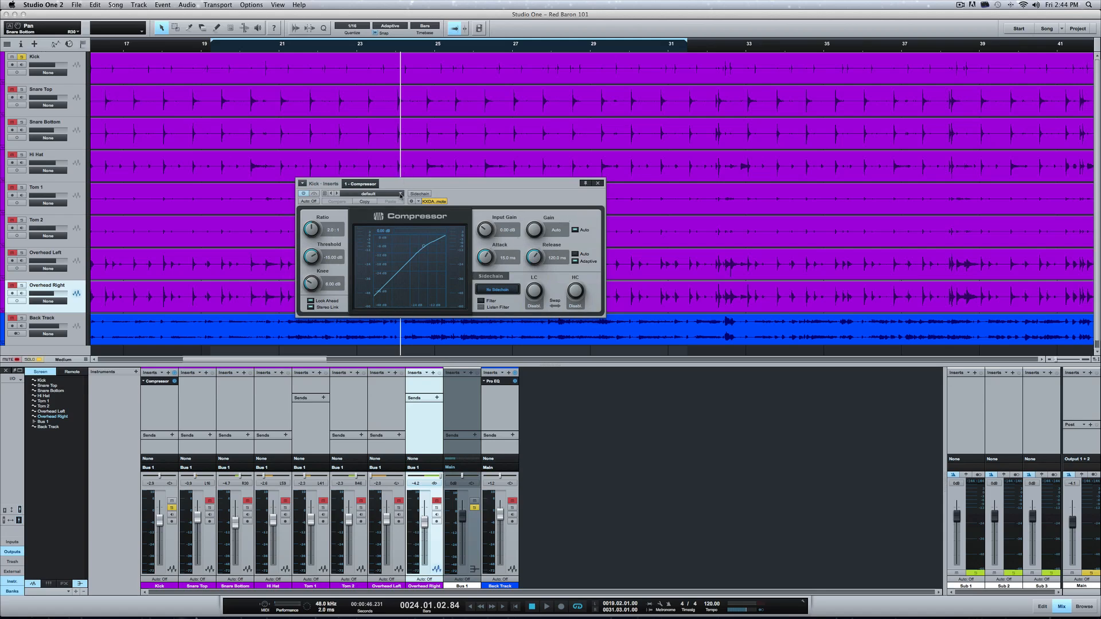
- Load the BD - Tight drum preset into the Kick compressor, listen to it and close the plug-in window
{"action": "left_click", "coordinate": [401, 195]}
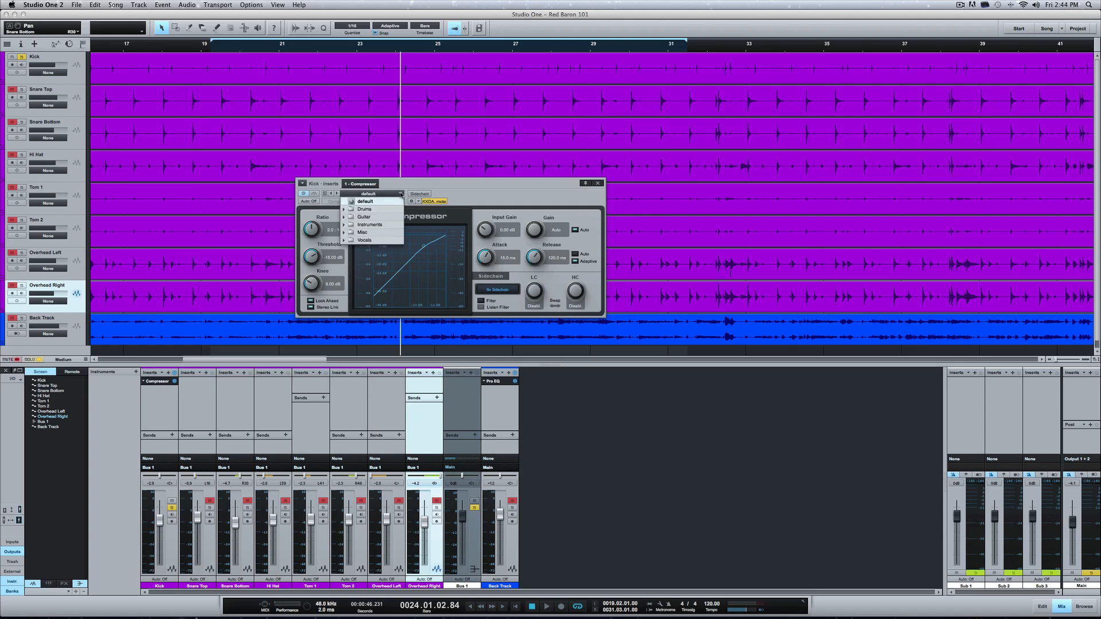
{"action": "left_click", "coordinate": [344, 210]}
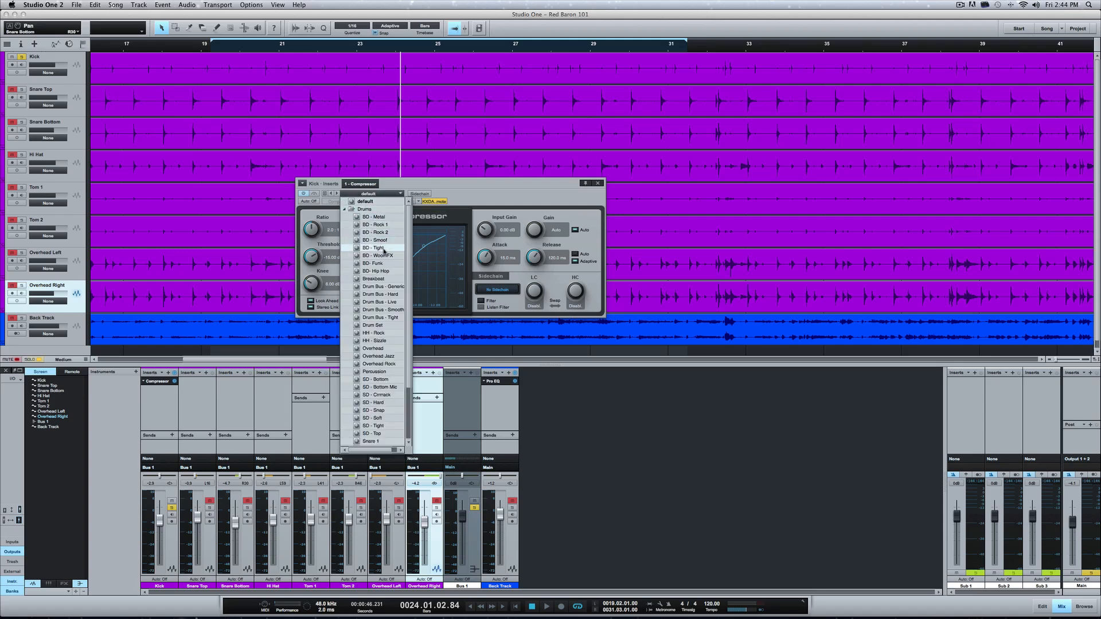
{"action": "left_click", "coordinate": [452, 183]}
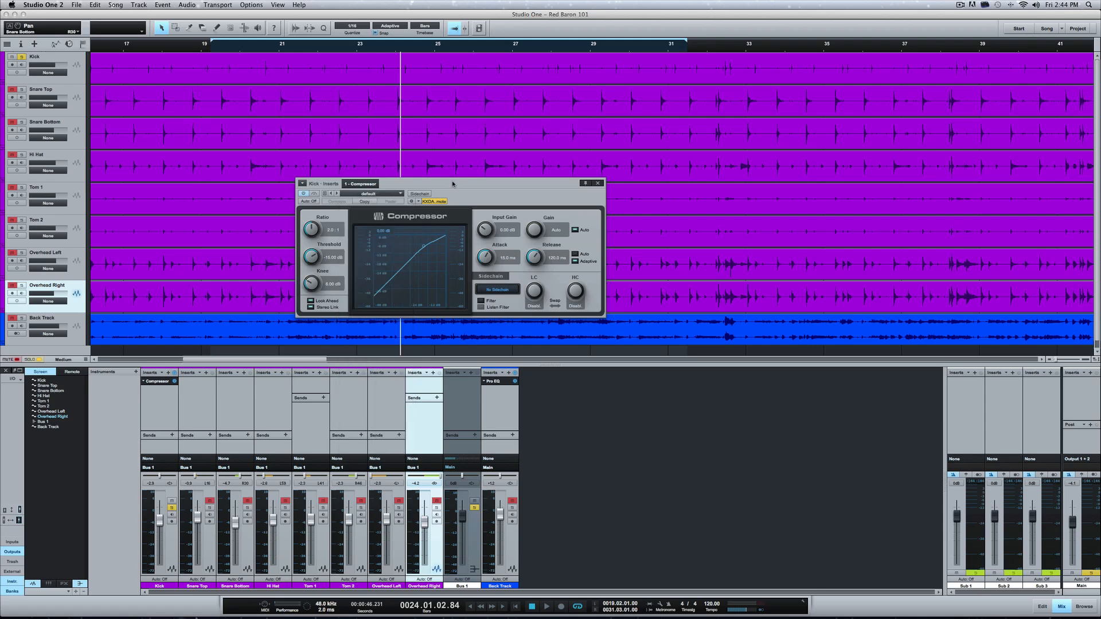
{"action": "key", "text": "space"}
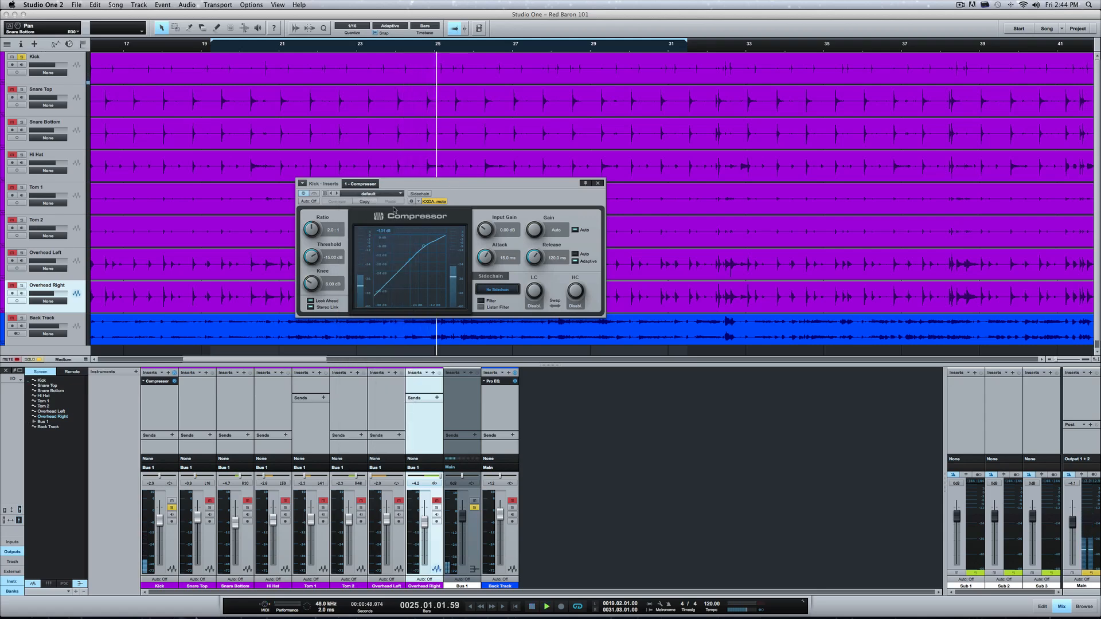
{"action": "left_click", "coordinate": [378, 194]}
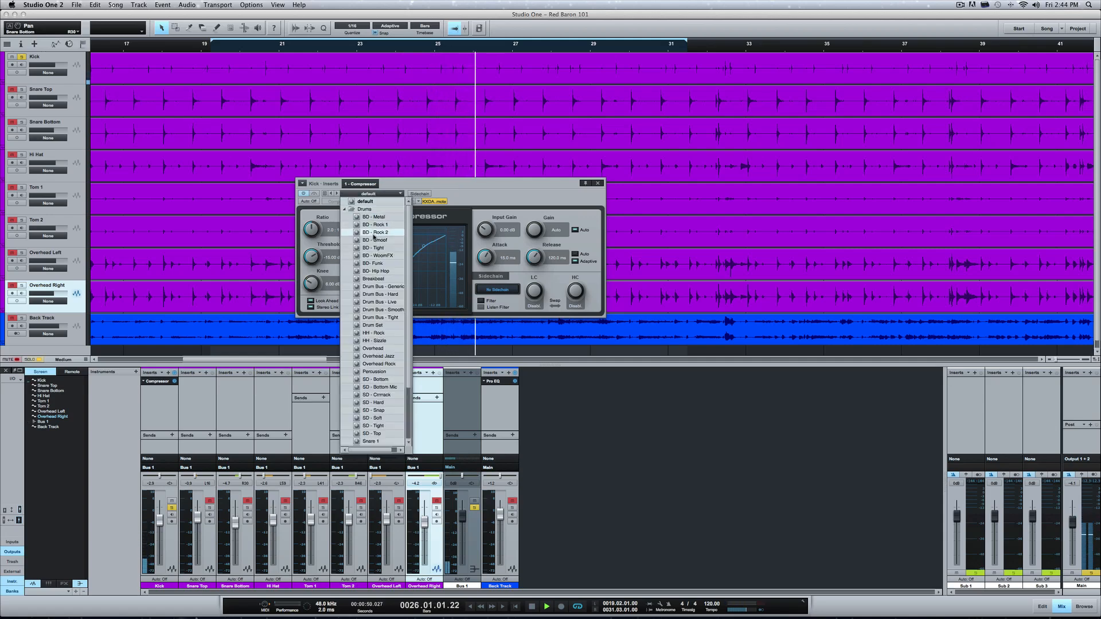
{"action": "left_click", "coordinate": [379, 247]}
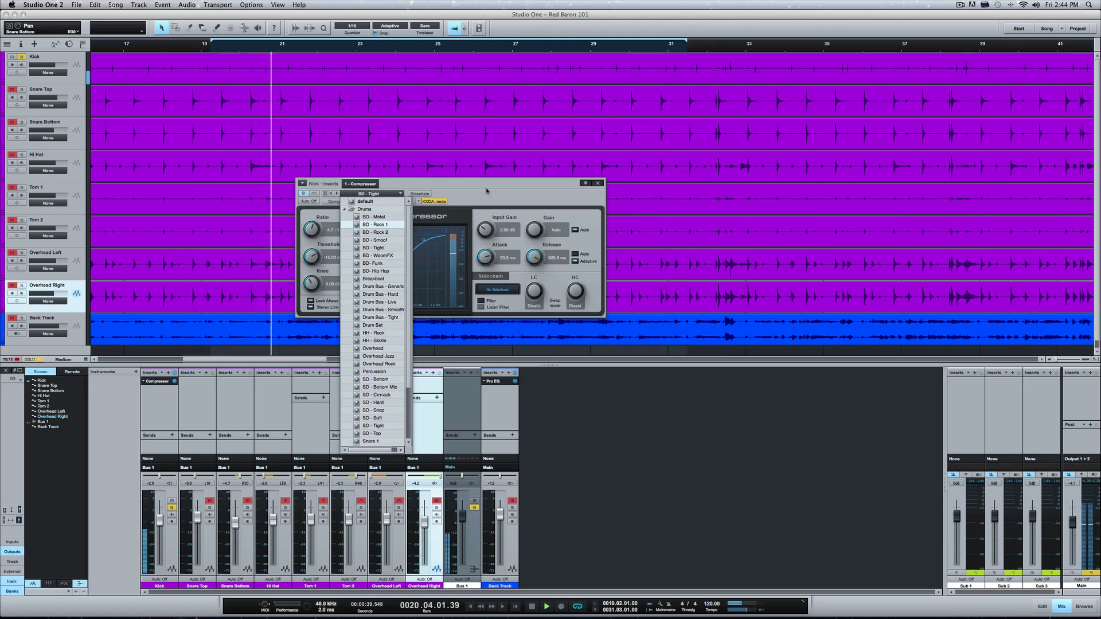
{"action": "left_click", "coordinate": [468, 184]}
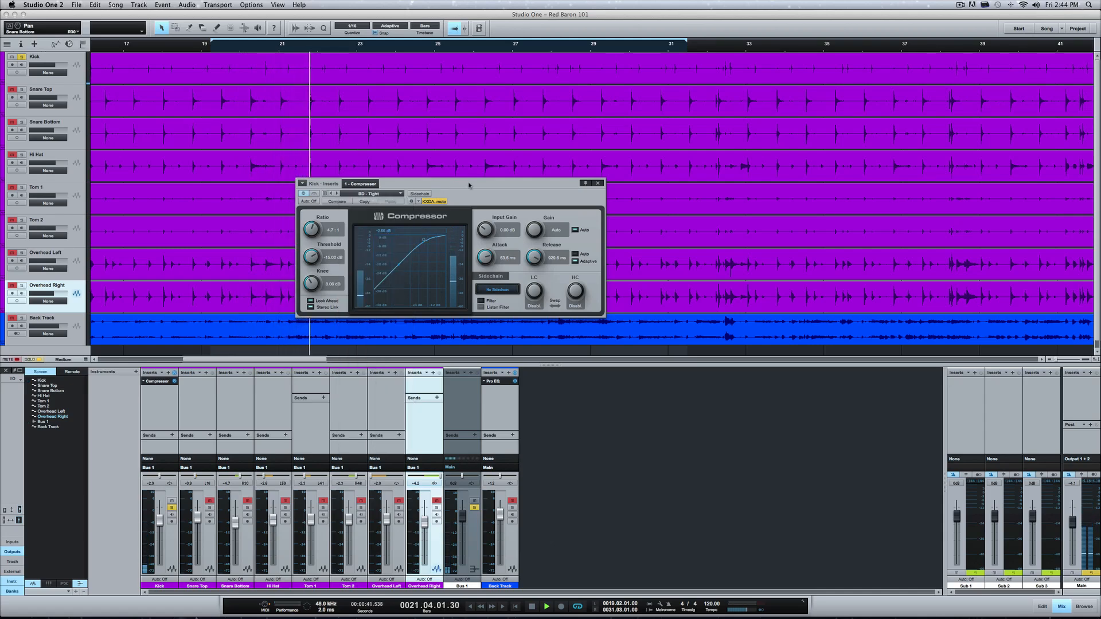
{"action": "left_click", "coordinate": [598, 184]}
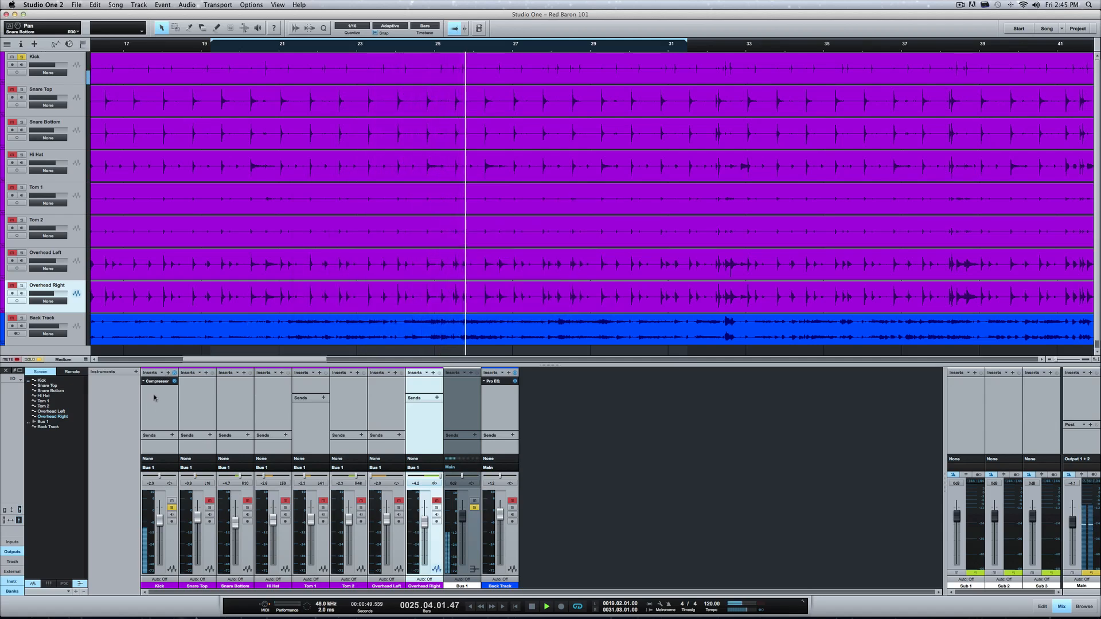
- Add a Gate to the Kick channel and place it ahead of the Compressor
{"action": "left_click", "coordinate": [166, 373]}
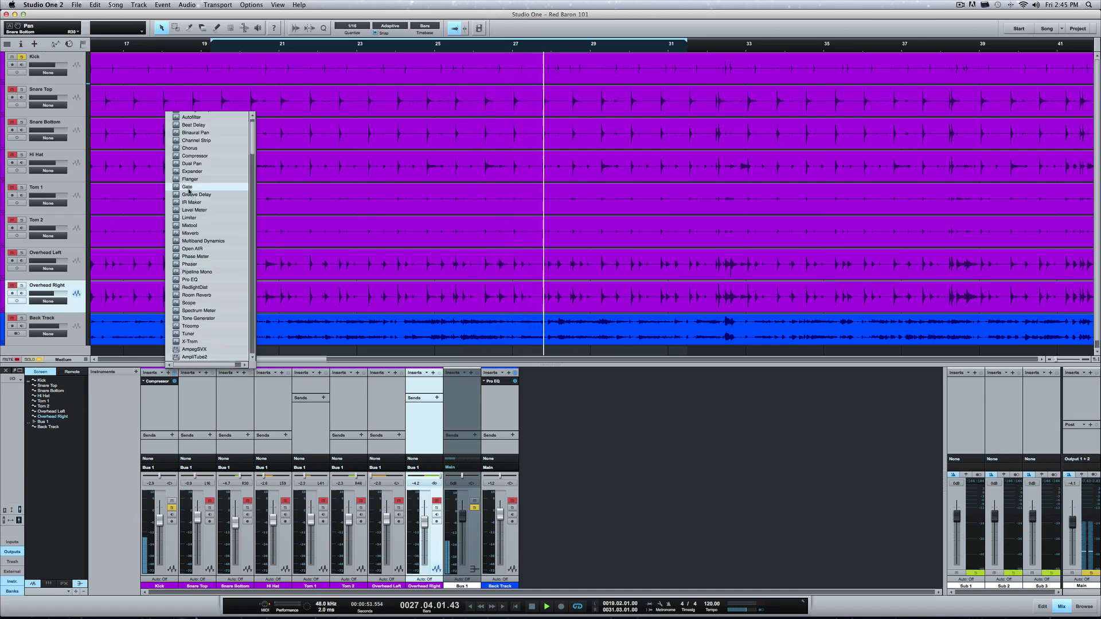
{"action": "left_click", "coordinate": [190, 186]}
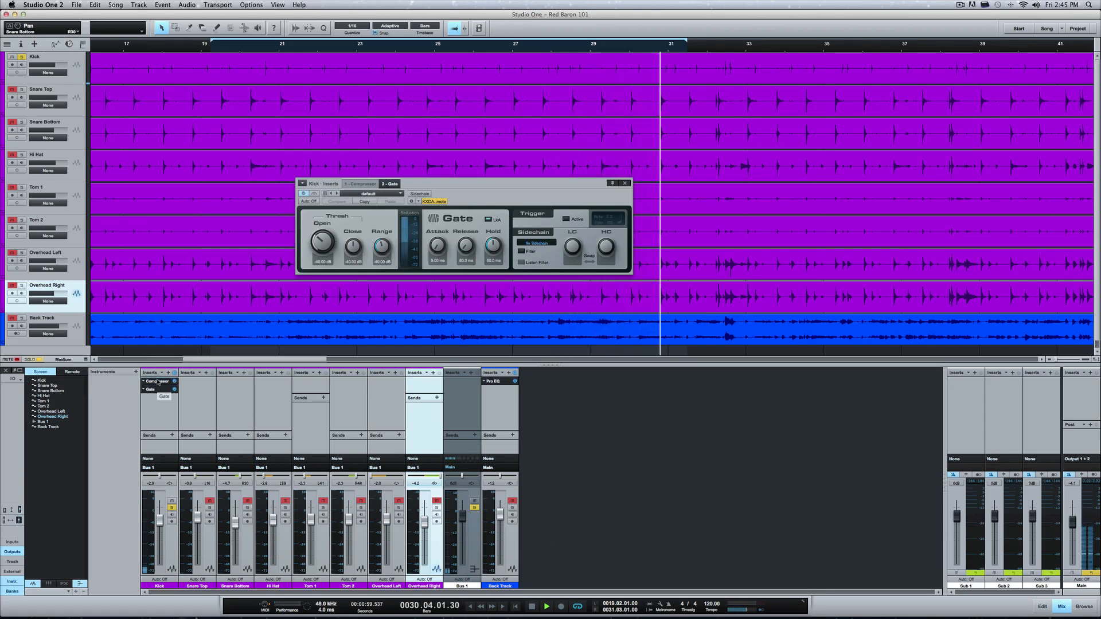
{"action": "left_click_drag", "start_coordinate": [159, 383], "coordinate": [158, 381]}
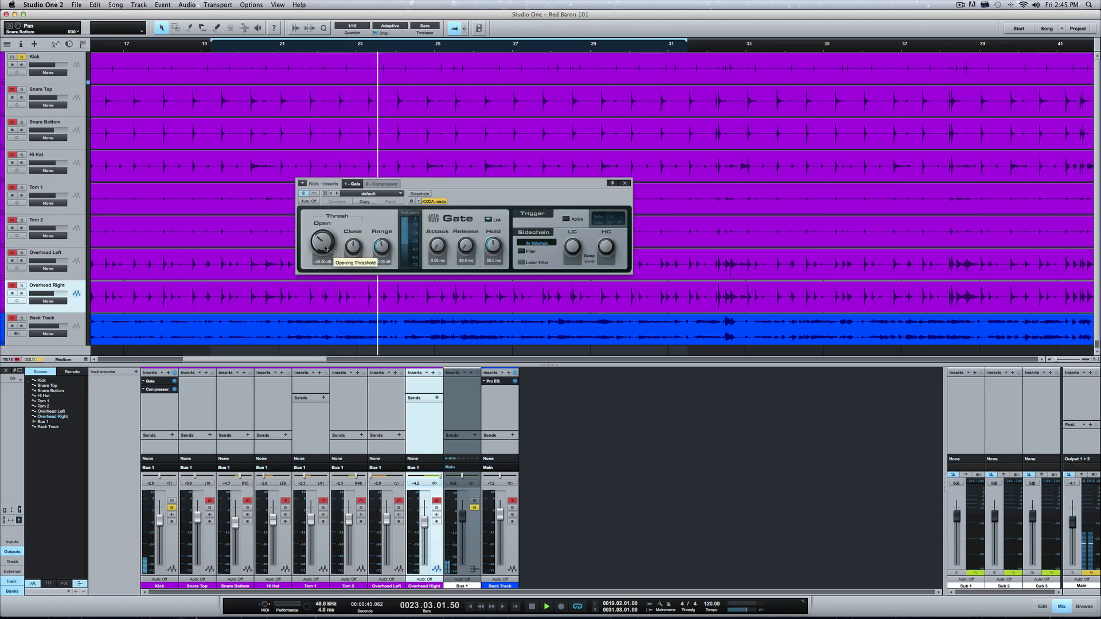
- Raise the Kick gate's open threshold slightly, set its attack to 0.00 ms and fine-tune its release
{"action": "left_click_drag", "start_coordinate": [325, 248], "coordinate": [325, 241]}
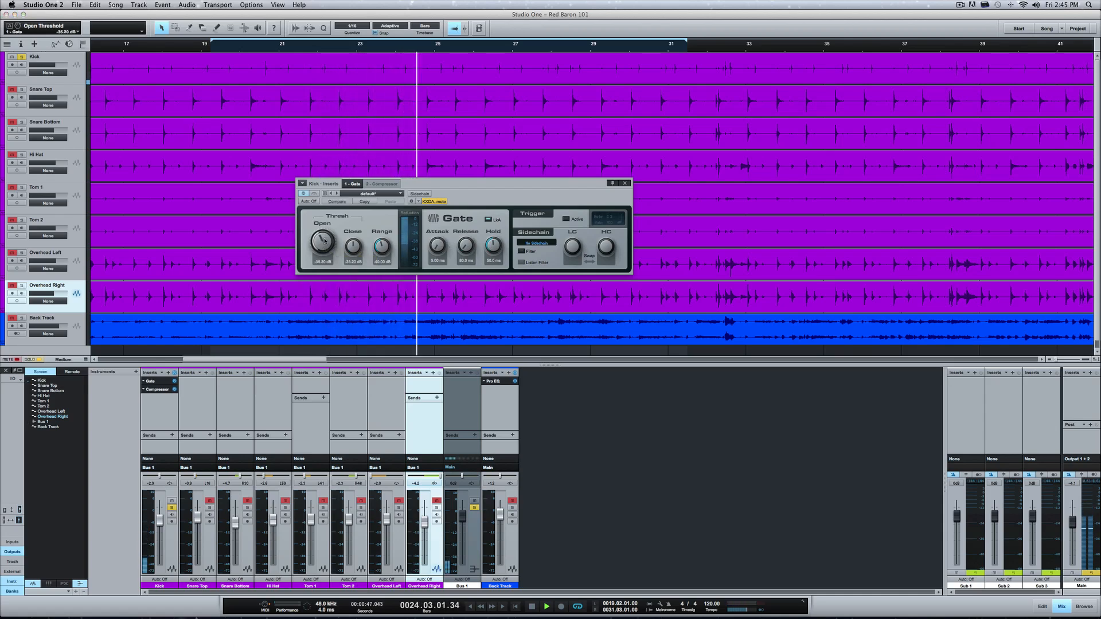
{"action": "key", "text": "space"}
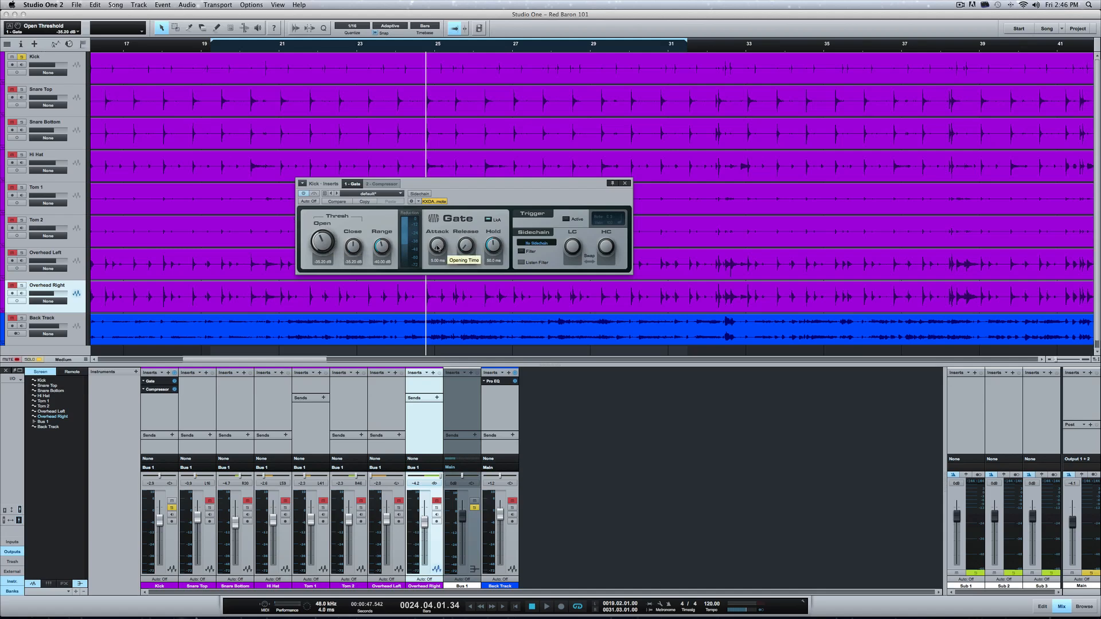
{"action": "left_click_drag", "start_coordinate": [438, 248], "coordinate": [442, 267]}
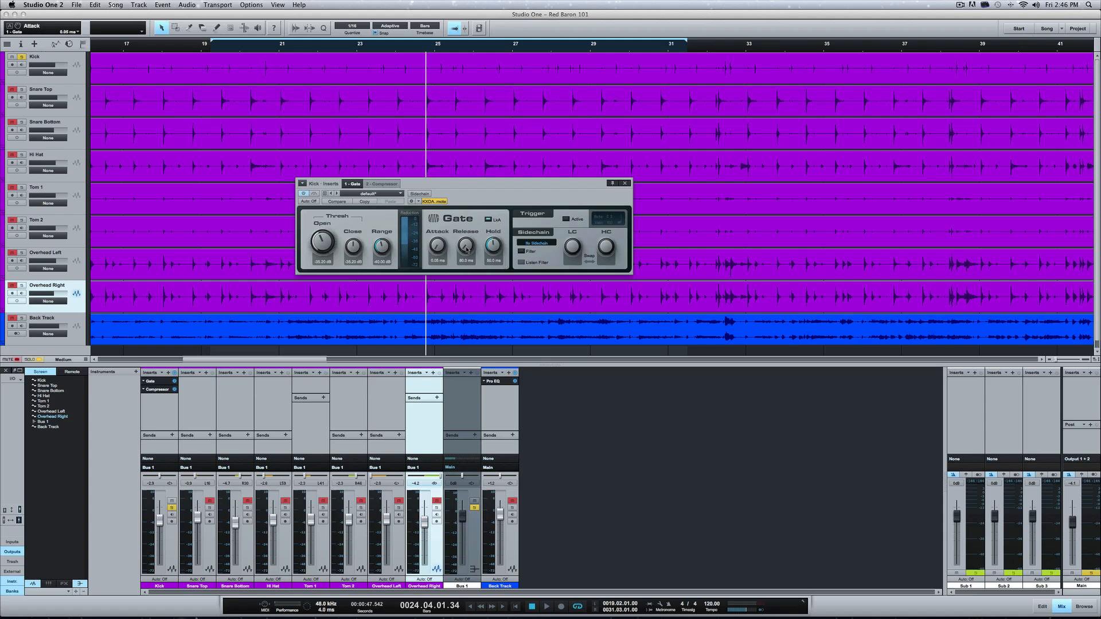
{"action": "mouse_move", "coordinate": [466, 250]}
{"action": "left_mouse_down"}
{"action": "mouse_move", "coordinate": [465, 259]}
{"action": "mouse_move", "coordinate": [462, 237]}
{"action": "mouse_move", "coordinate": [462, 249]}
{"action": "left_mouse_up"}
{"action": "left_click_drag", "start_coordinate": [467, 250], "coordinate": [465, 244]}
- During playback, set the Kick gate's open threshold to about -16 dB, range to -72 dB, hold to about 74 ms and release to about 320 ms
{"action": "key", "text": "space"}
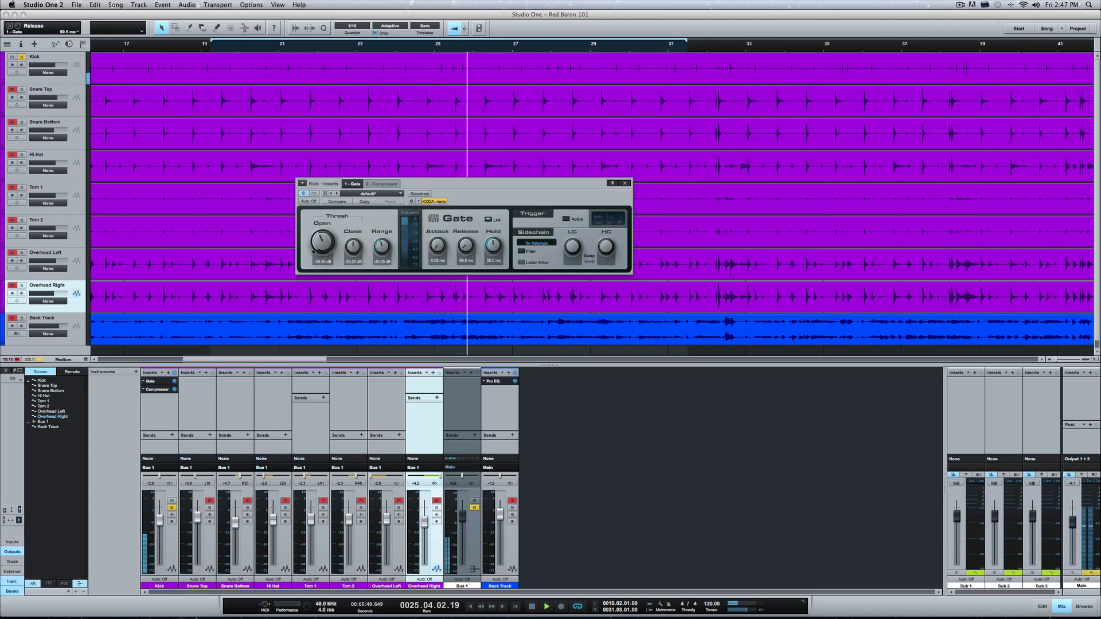
{"action": "left_click_drag", "start_coordinate": [320, 246], "coordinate": [320, 218]}
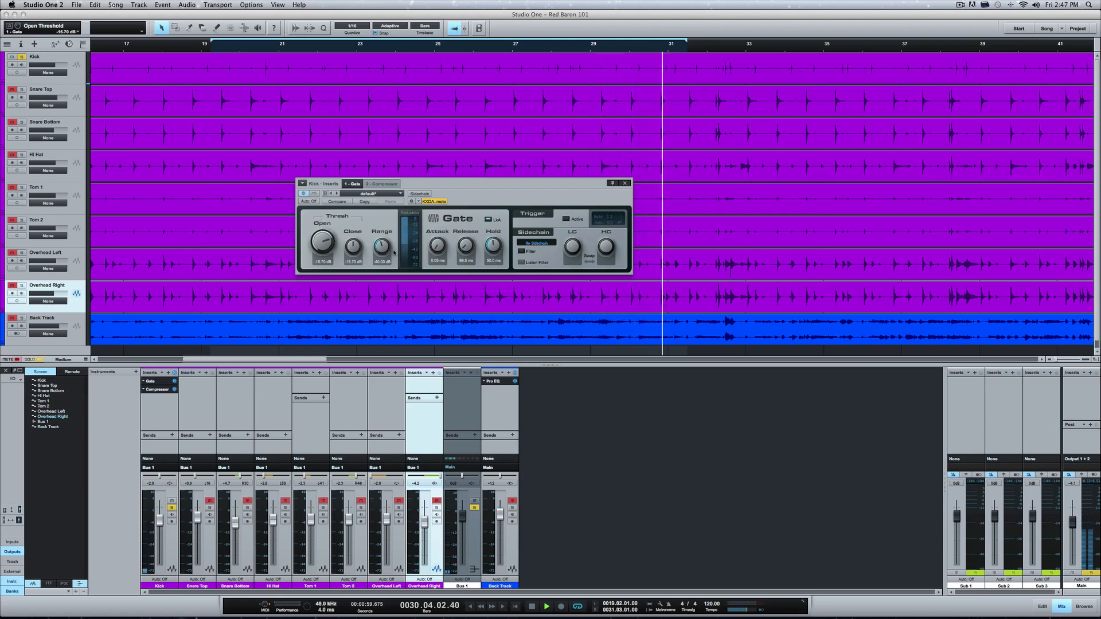
{"action": "left_click_drag", "start_coordinate": [382, 246], "coordinate": [398, 313]}
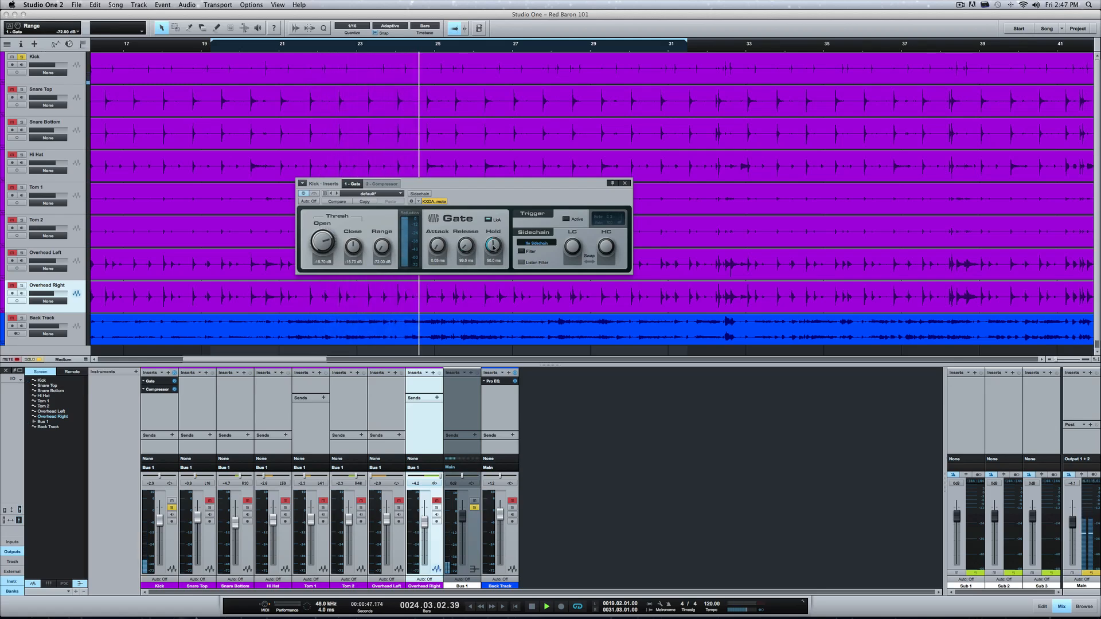
{"action": "left_click_drag", "start_coordinate": [500, 251], "coordinate": [492, 242]}
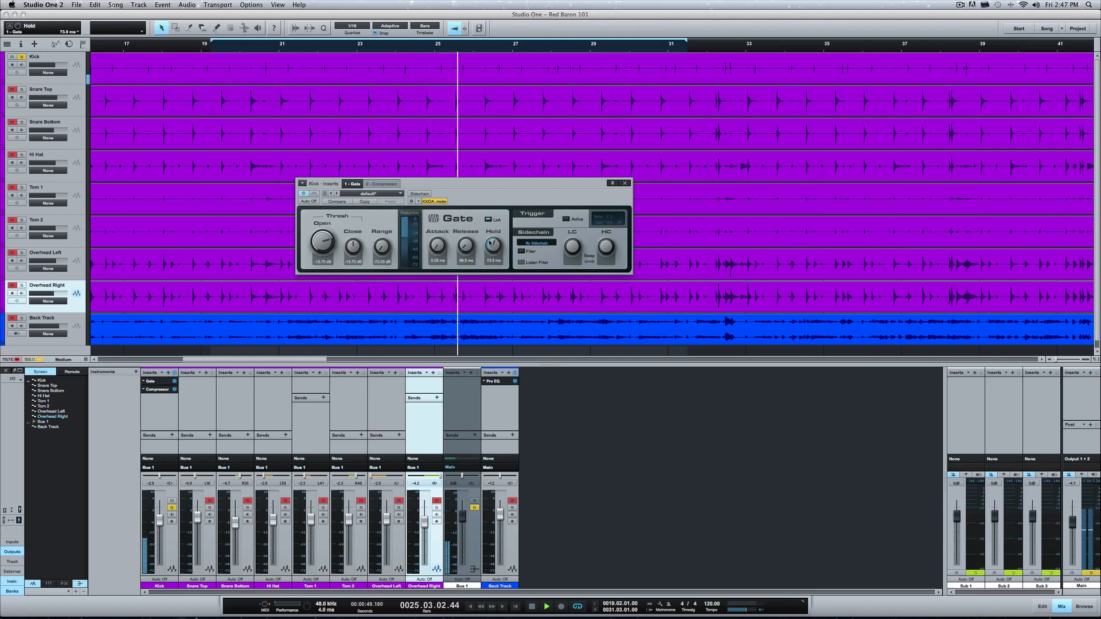
{"action": "left_click_drag", "start_coordinate": [465, 246], "coordinate": [459, 227]}
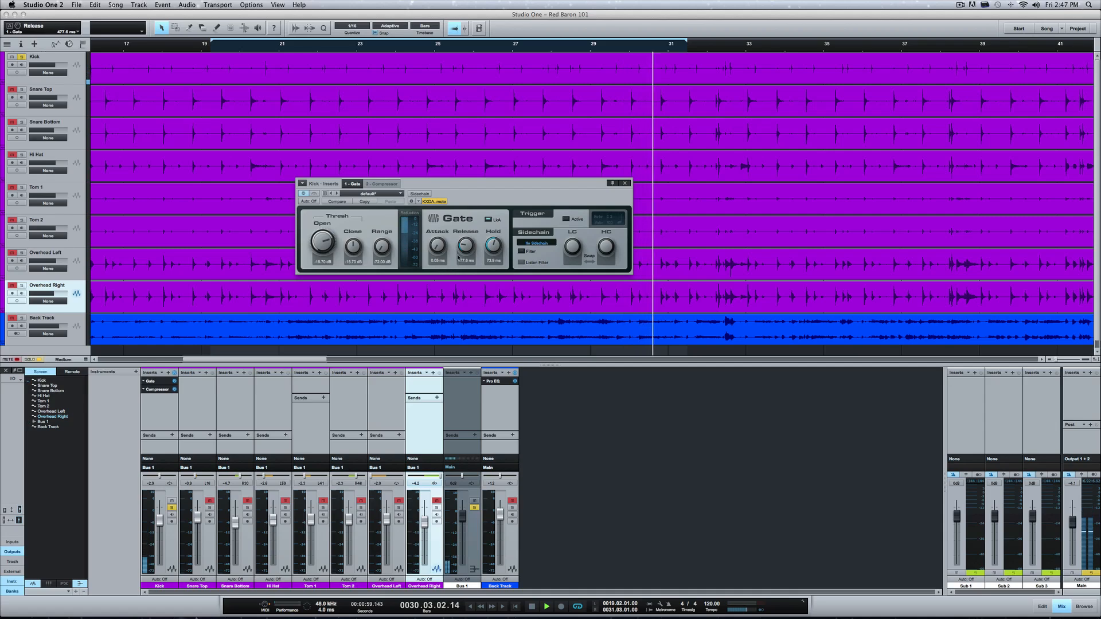
{"action": "left_click_drag", "start_coordinate": [462, 246], "coordinate": [462, 257]}
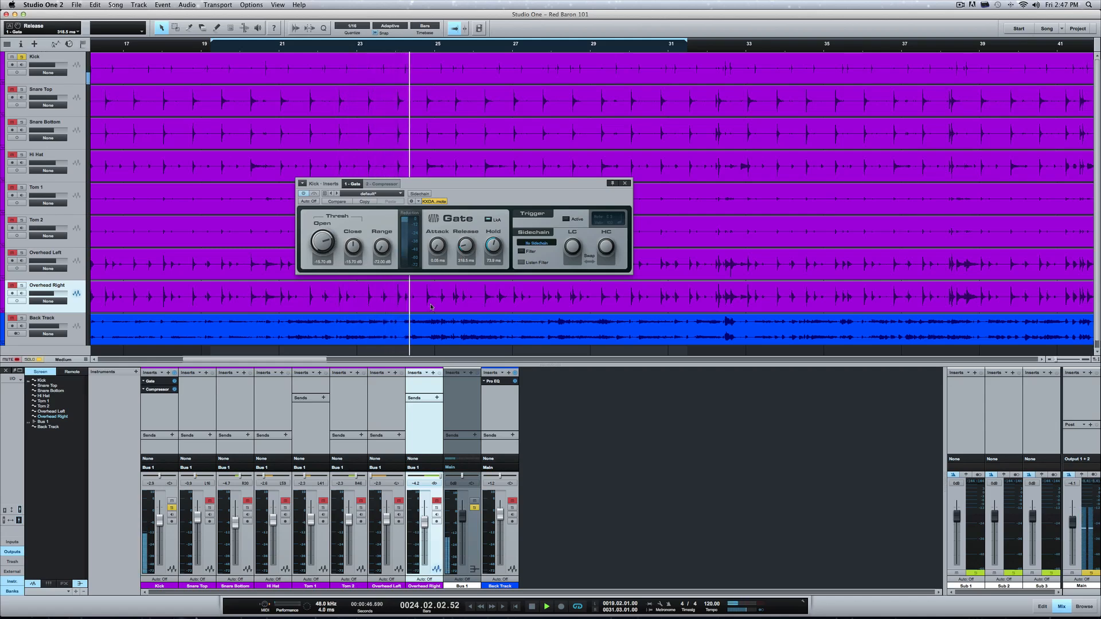
- Solo Overhead Right and Overhead Left together with the Kick to hear them combined, and stop playback
{"action": "left_click", "coordinate": [436, 501]}
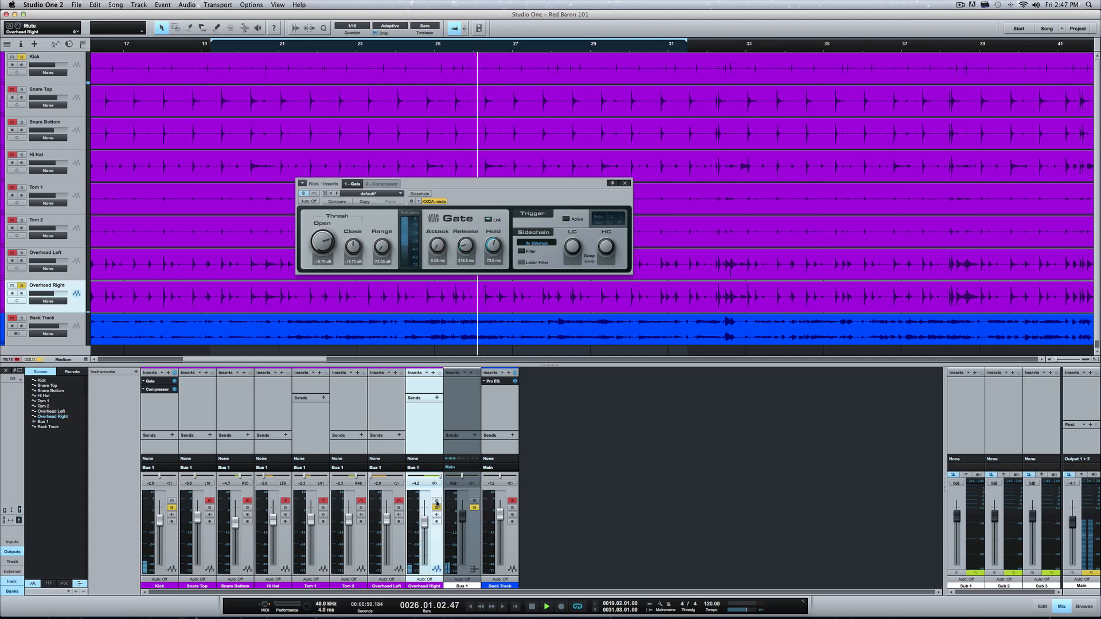
{"action": "left_click", "coordinate": [398, 501]}
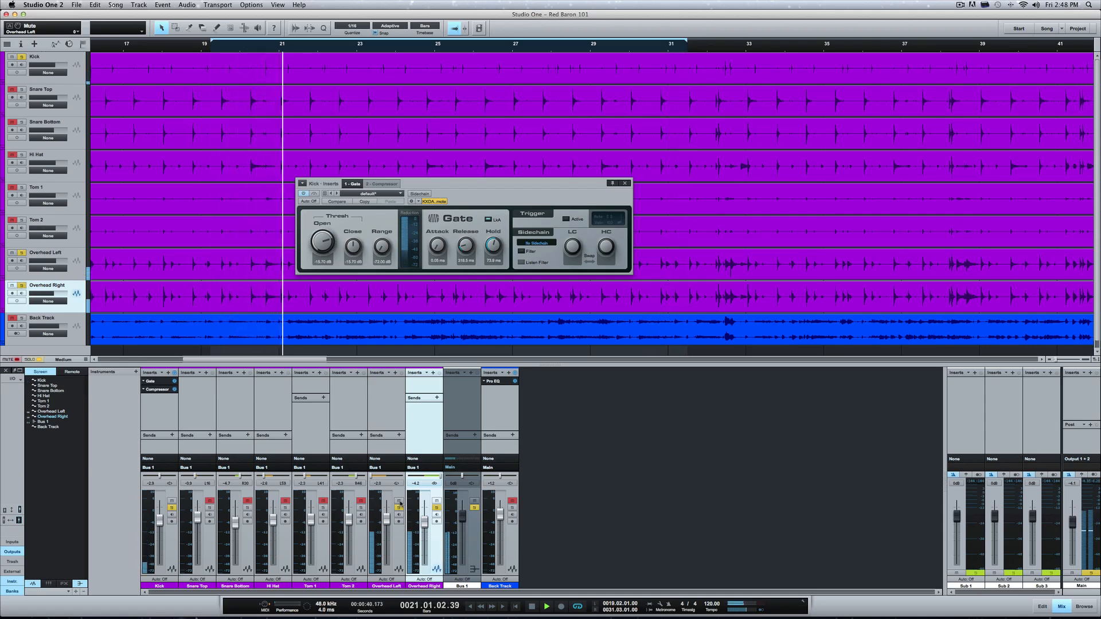
{"action": "key", "text": "space"}
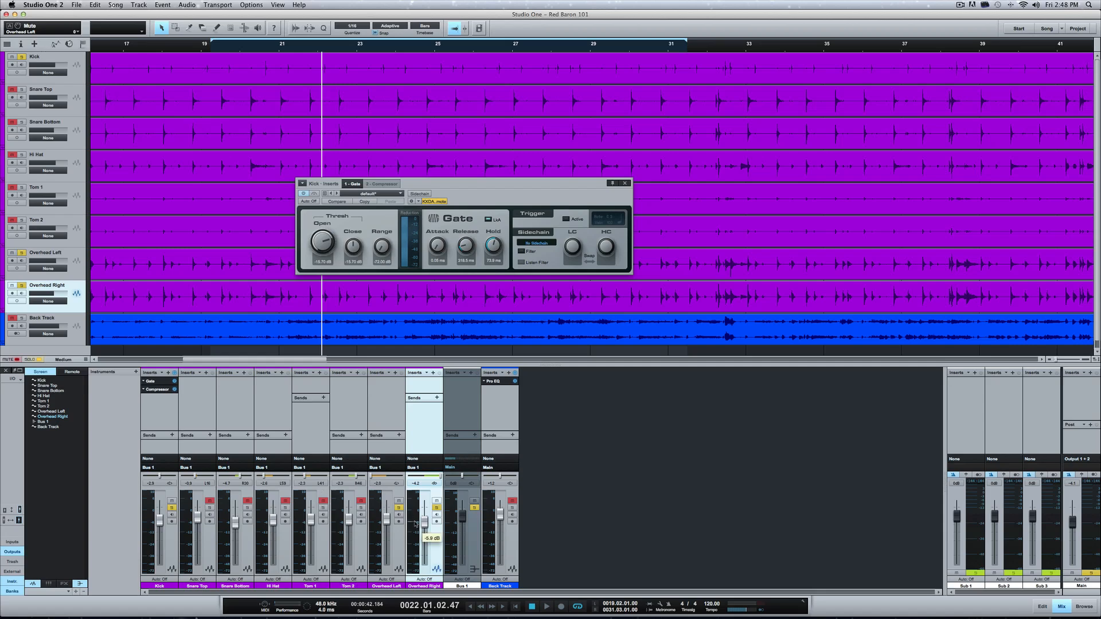
- Take the Kick out of solo and play only the two overhead channels for a few bars
{"action": "left_click", "coordinate": [171, 507]}
{"action": "left_click", "coordinate": [172, 500]}
{"action": "key", "text": "space"}
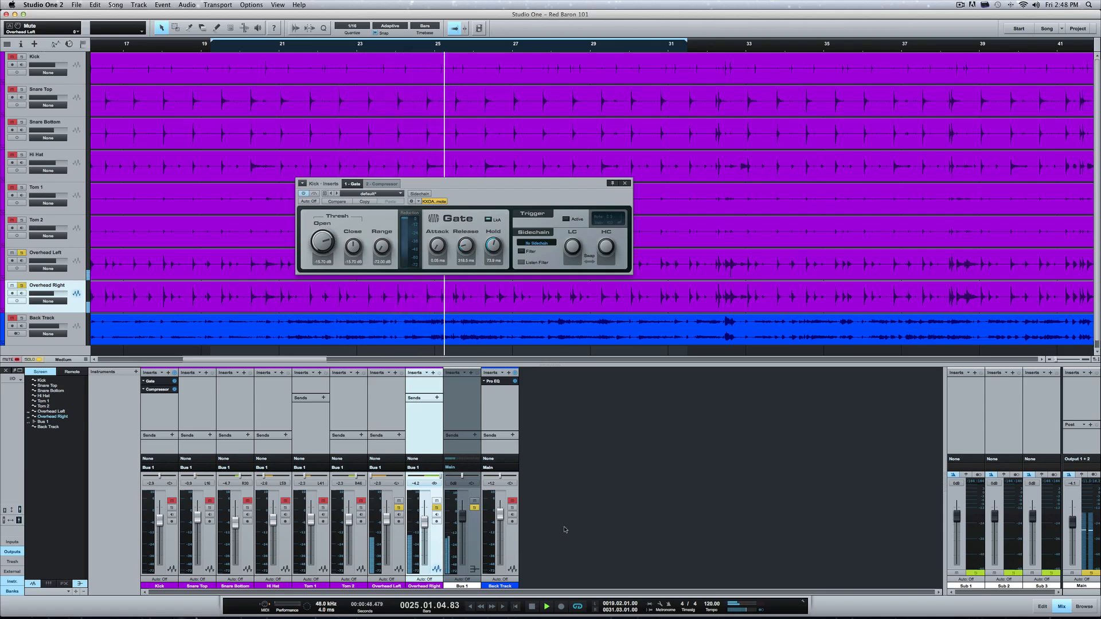
{"action": "key", "text": "space"}
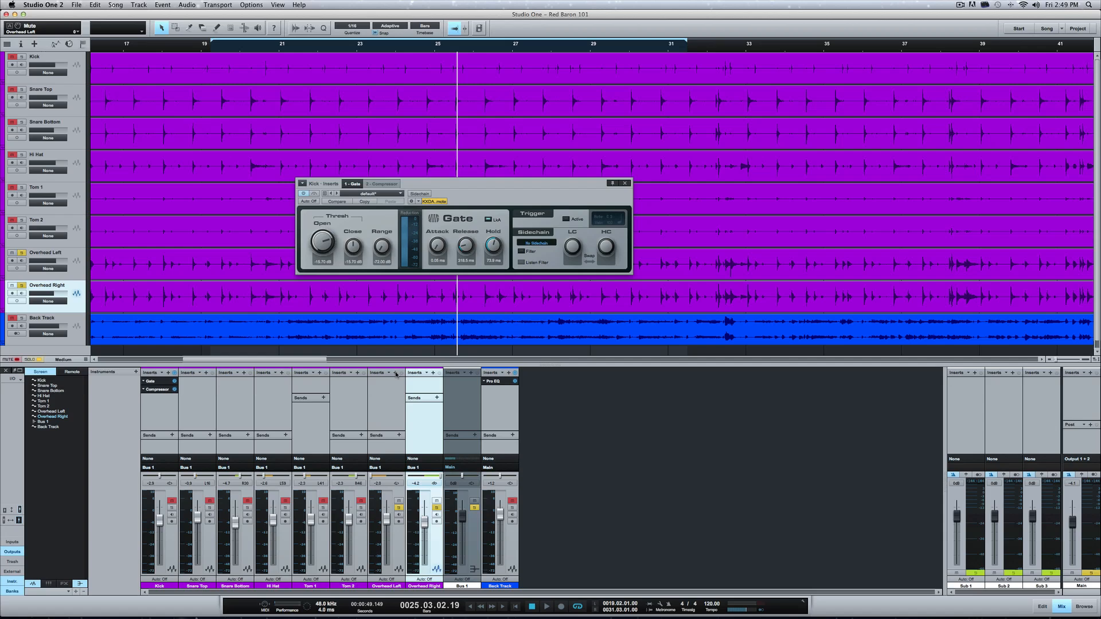
- Insert a Pro EQ on the Overhead Left channel
{"action": "left_click", "coordinate": [395, 373]}
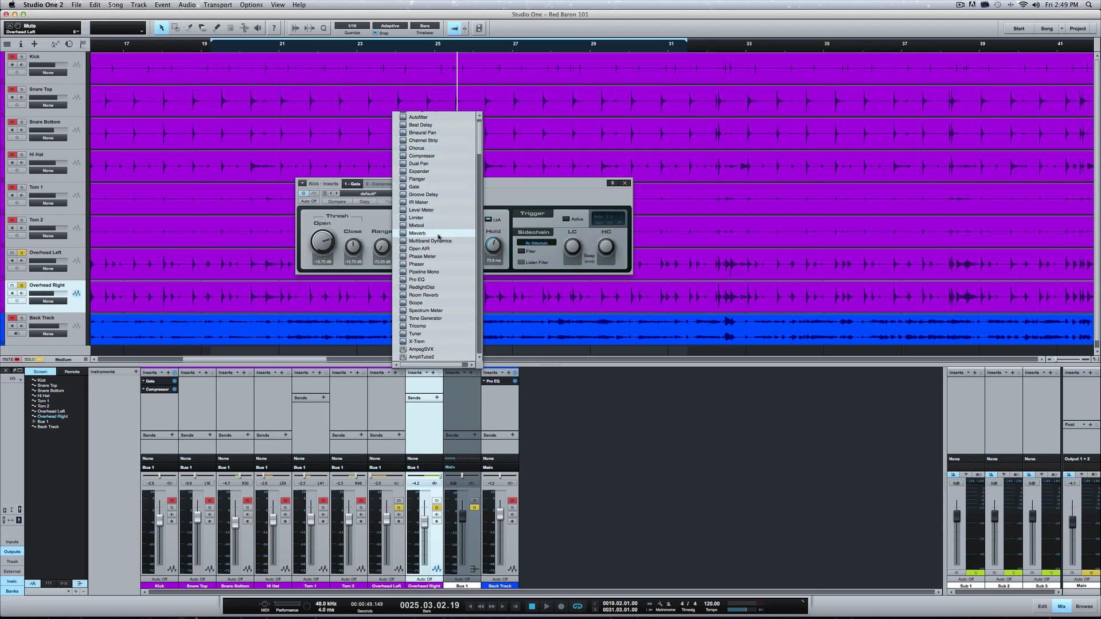
{"action": "left_click", "coordinate": [440, 279]}
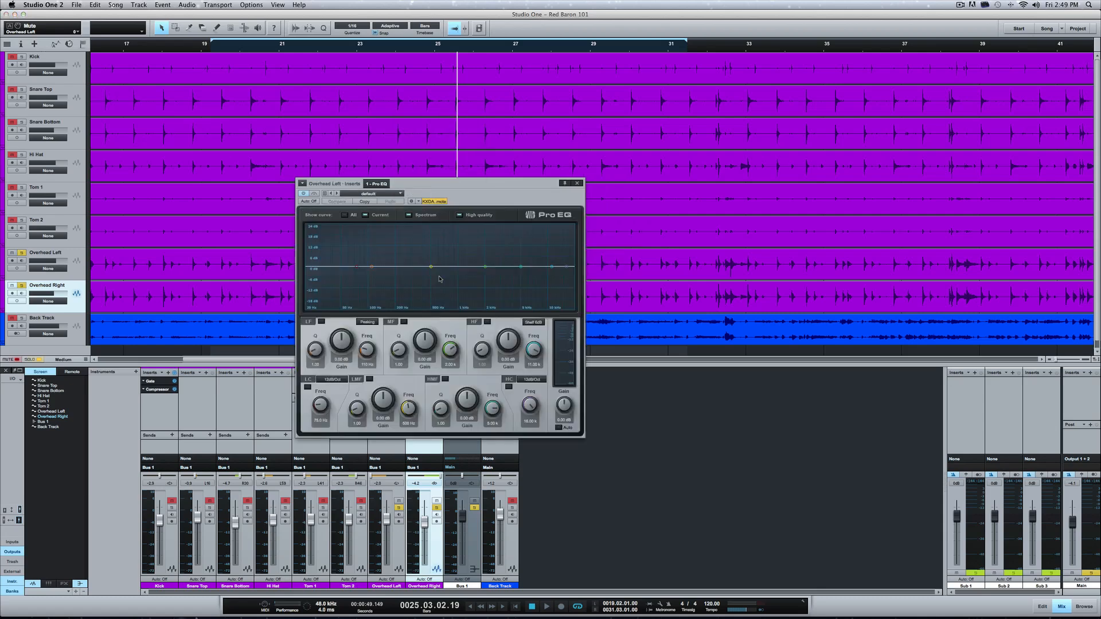
- Enable the low-cut filter in the Overhead Left channel's Pro EQ while playing the soloed overheads
{"action": "left_click", "coordinate": [356, 268]}
{"action": "left_click", "coordinate": [357, 269]}
{"action": "key", "text": "space"}
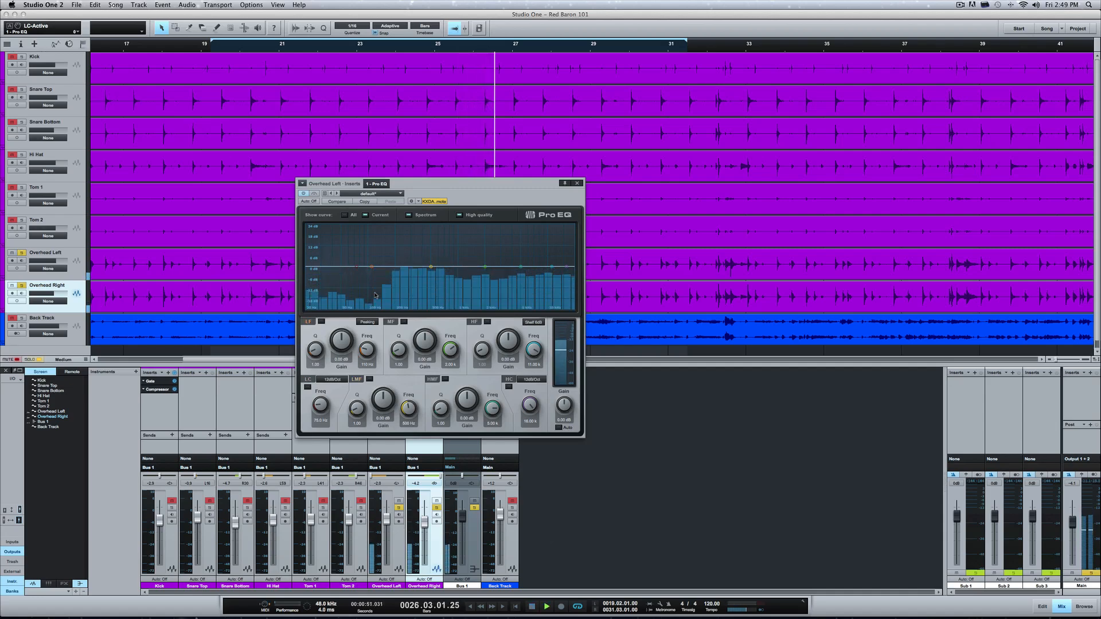
{"action": "left_click", "coordinate": [356, 267]}
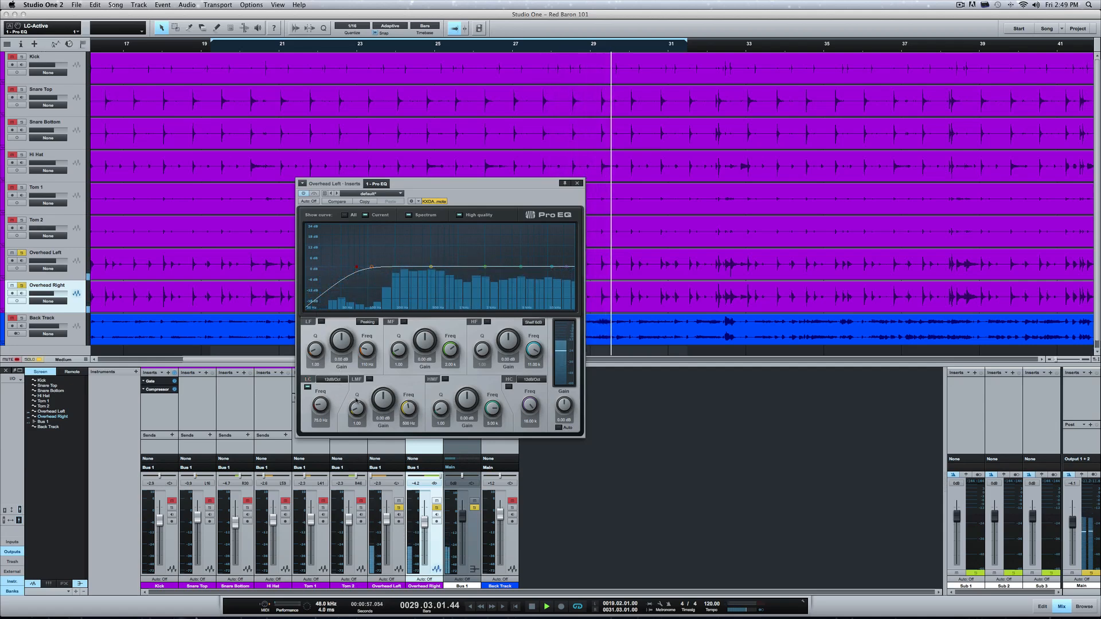
{"action": "key", "text": "space"}
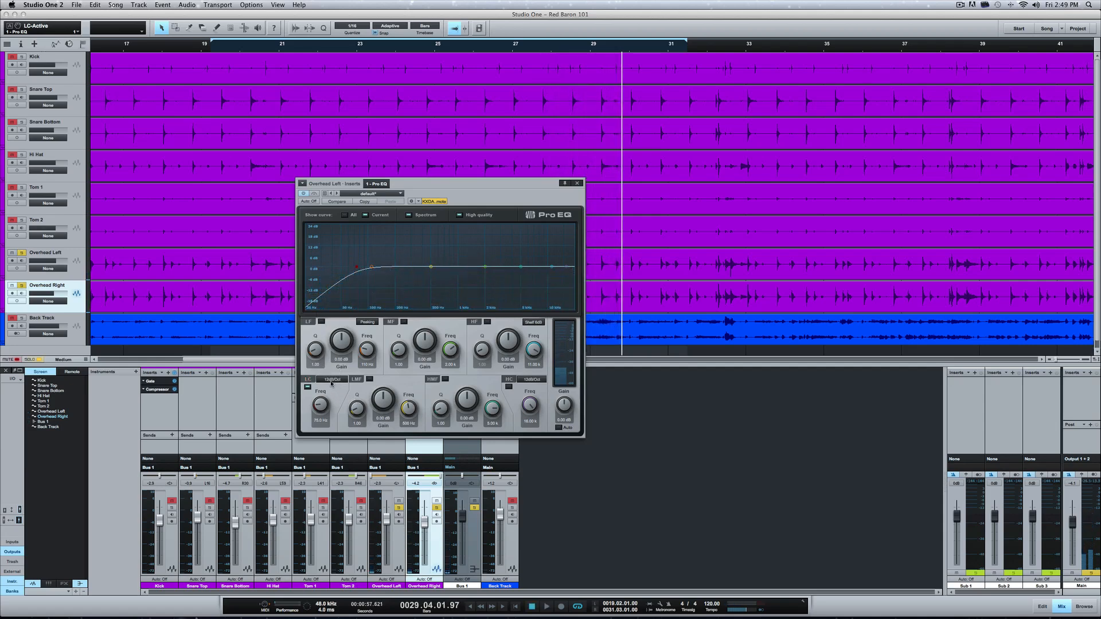
- Set the slope of Overhead Left's low-cut filter to 36 dB/Oct and play a few bars to hear it
{"action": "left_click", "coordinate": [332, 381]}
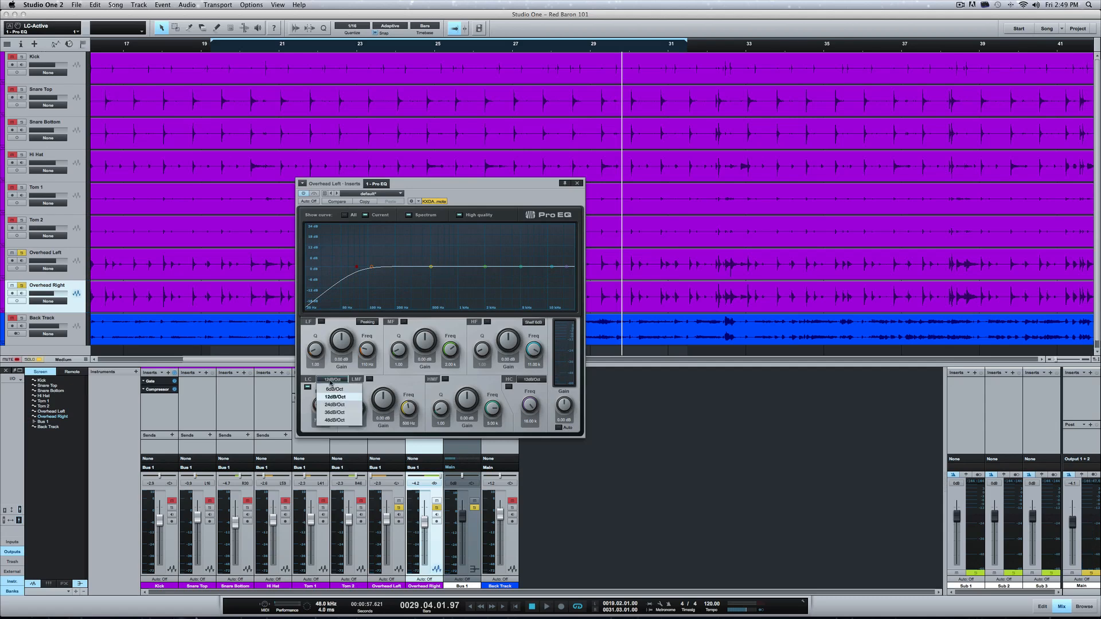
{"action": "left_click", "coordinate": [344, 411]}
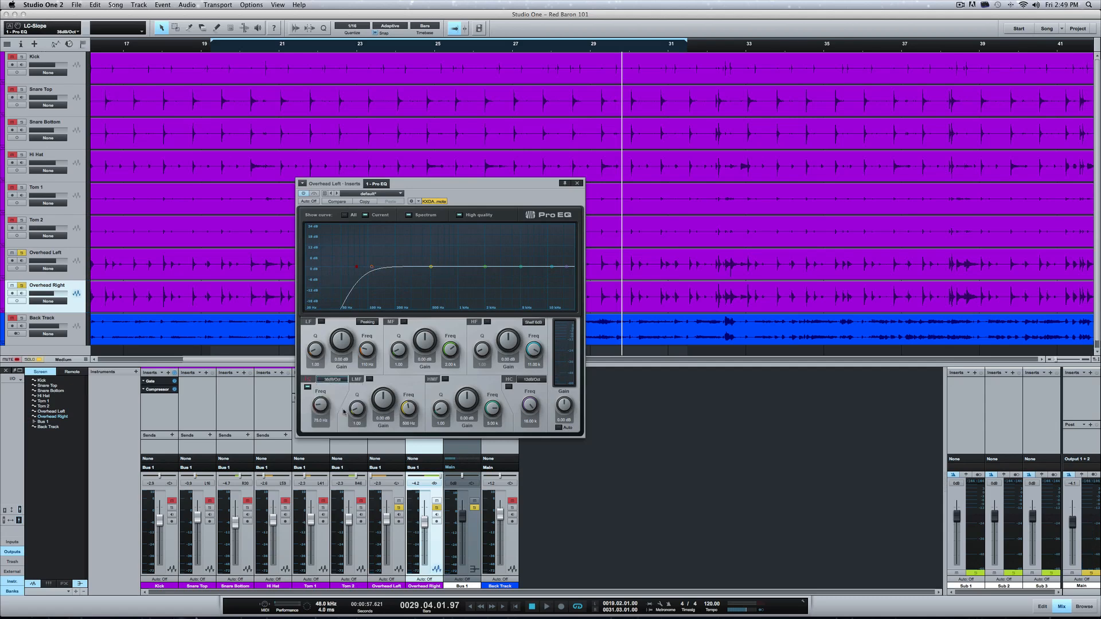
{"action": "key", "text": "space"}
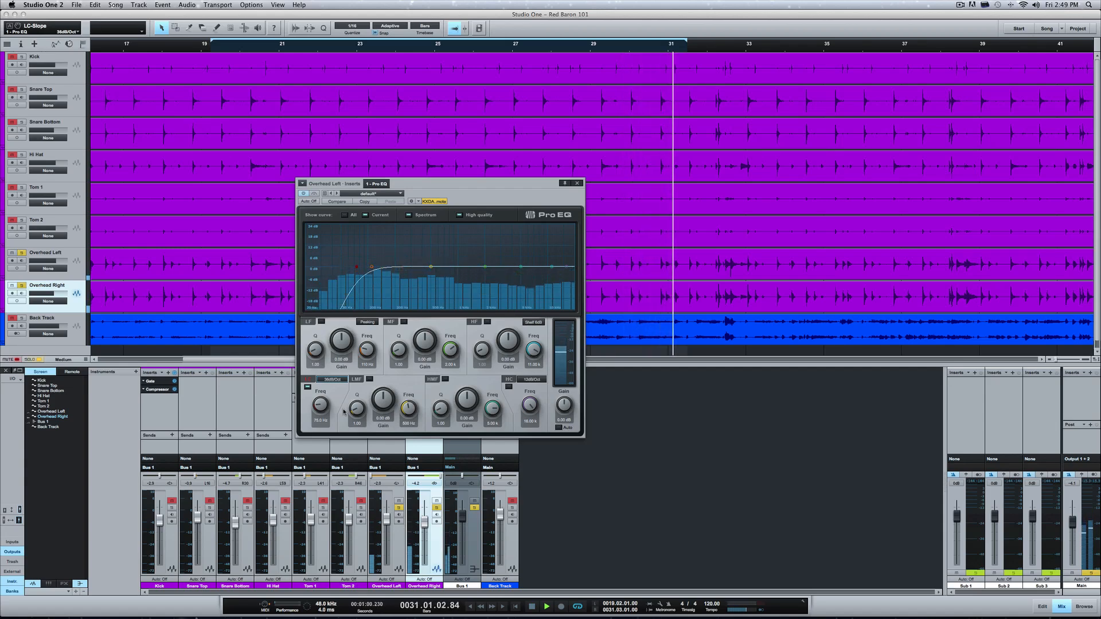
{"action": "key", "text": "space"}
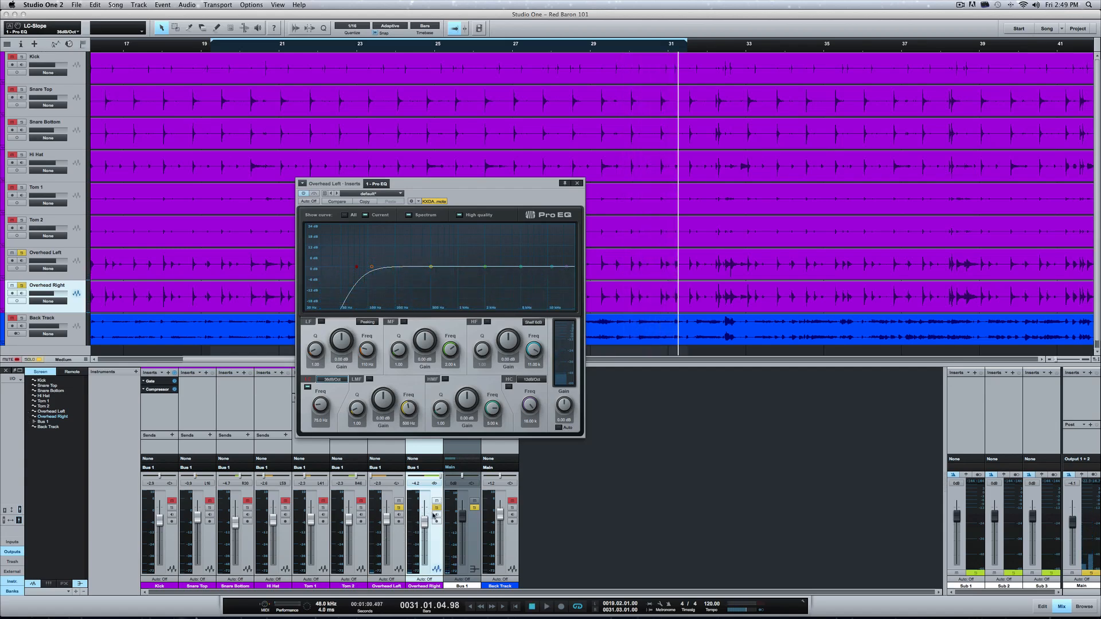
- Copy the Pro EQ from the Overhead Left channel to Overhead Right and play the overheads briefly
{"action": "left_click_drag", "start_coordinate": [434, 182], "coordinate": [244, 59]}
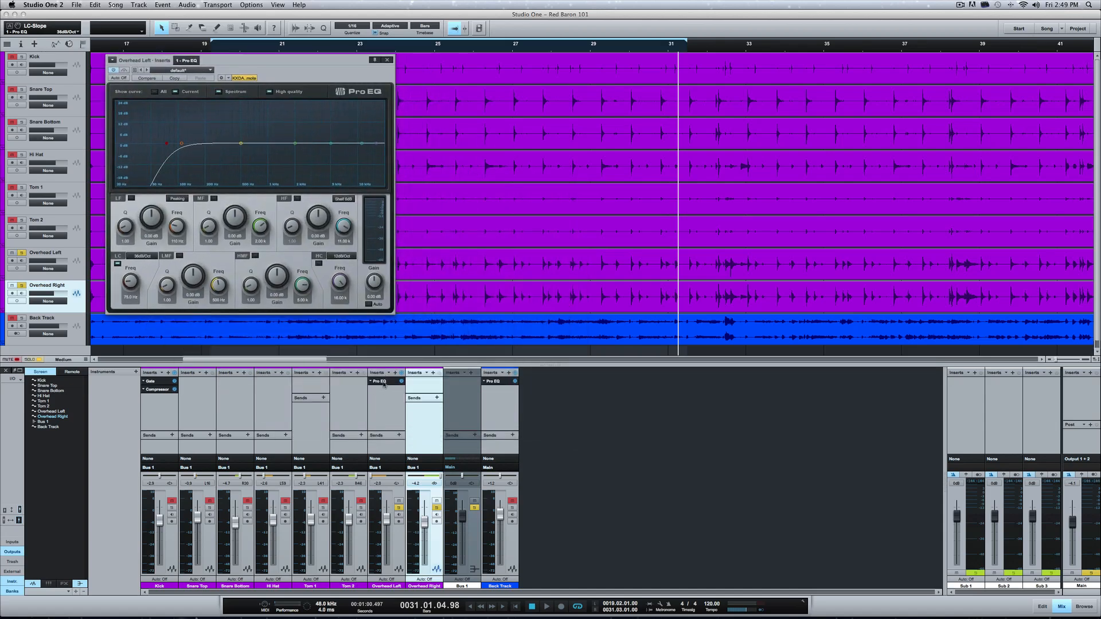
{"action": "left_click_drag", "start_coordinate": [384, 385], "coordinate": [427, 381]}
{"action": "key", "text": "space"}
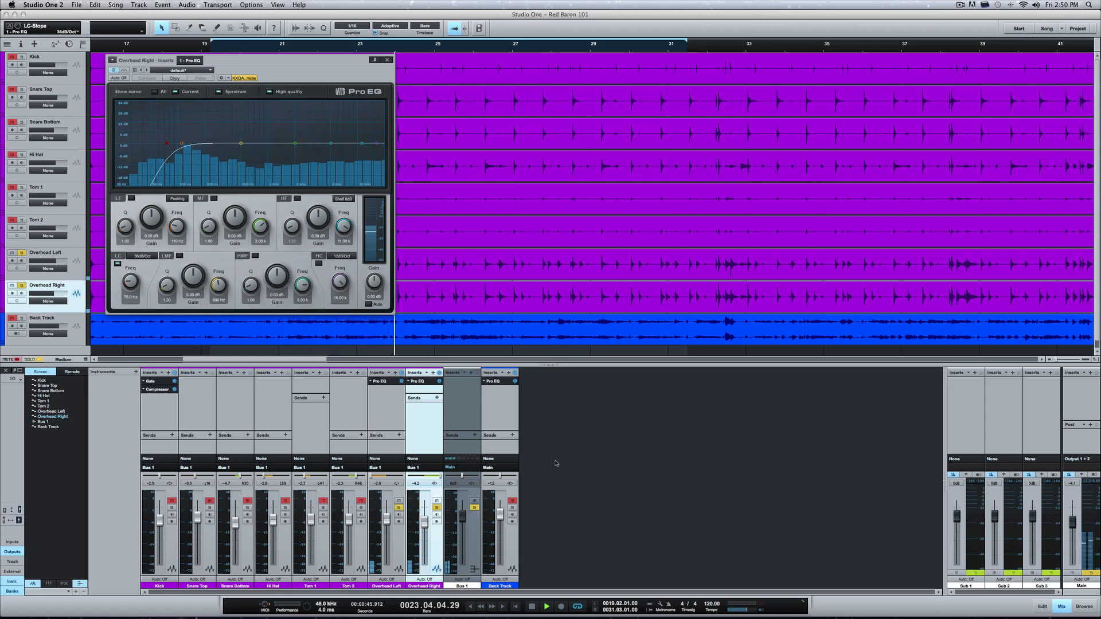
{"action": "key", "text": "space"}
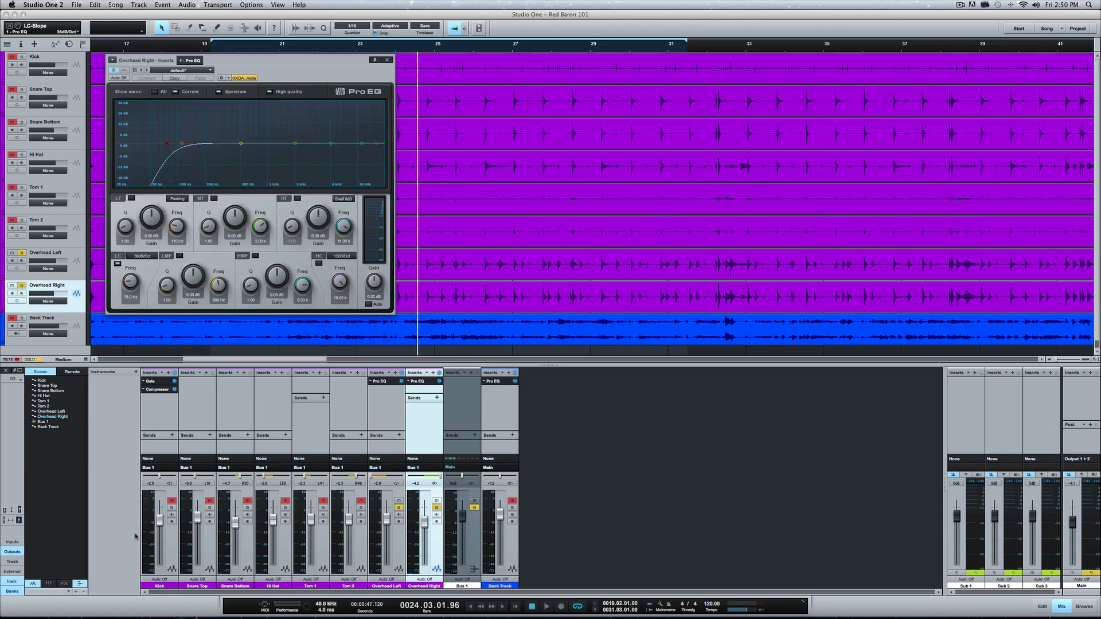
- Solo the Kick with the overheads and, during playback, set Overhead Right's low-cut frequency to about 68 Hz
{"action": "left_click", "coordinate": [171, 508]}
{"action": "key", "text": "space"}
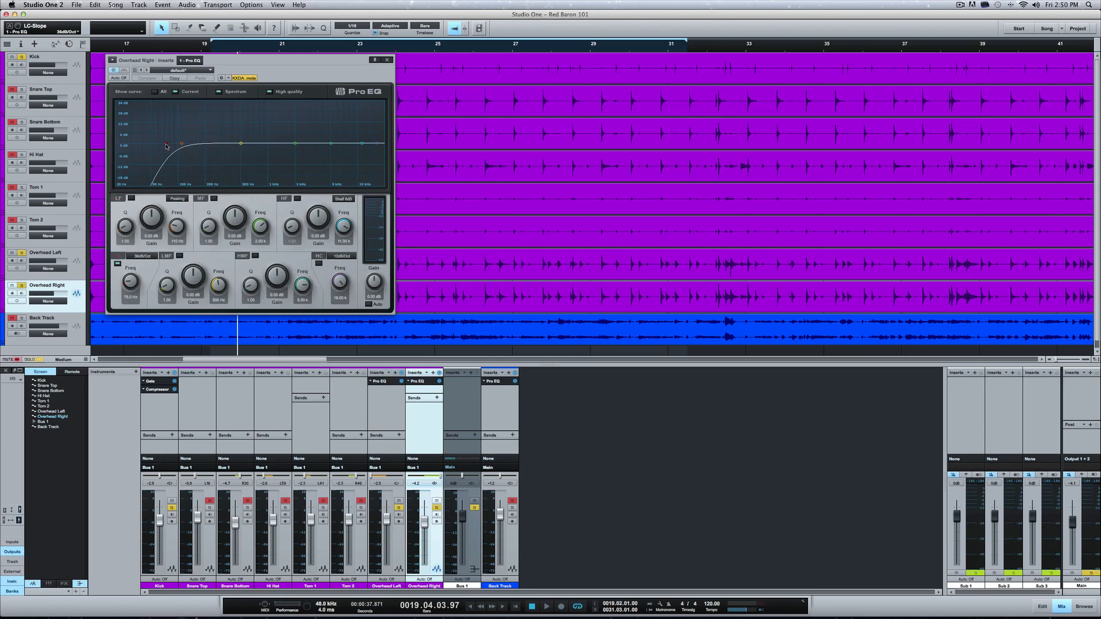
{"action": "key", "text": "space"}
{"action": "mouse_move", "coordinate": [167, 145]}
{"action": "left_mouse_down"}
{"action": "mouse_move", "coordinate": [147, 145]}
{"action": "mouse_move", "coordinate": [163, 146]}
{"action": "left_mouse_up"}
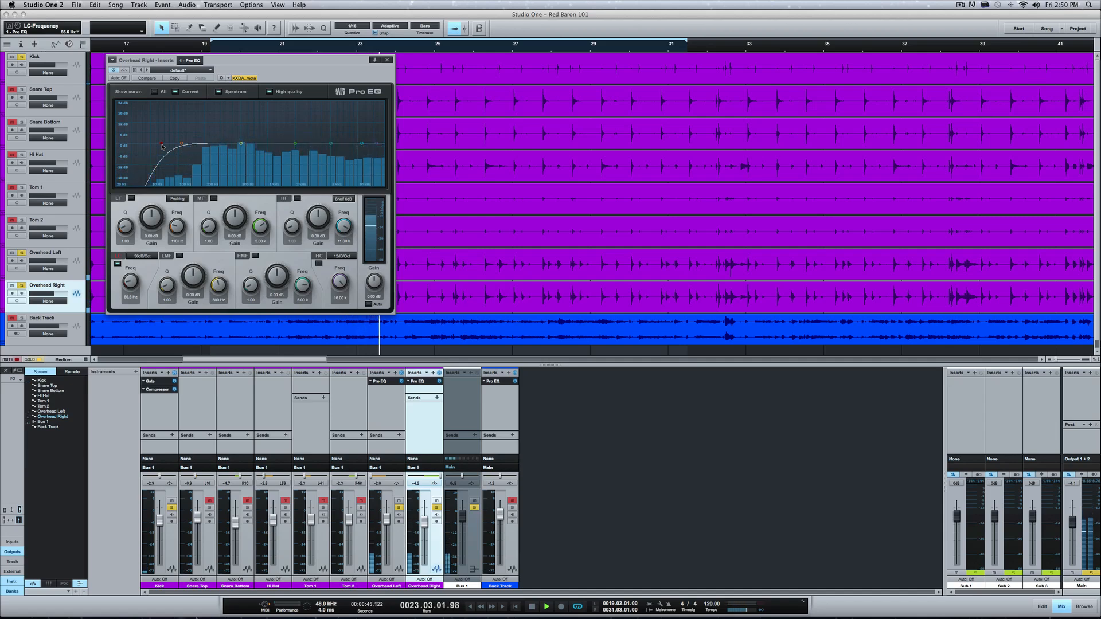
{"action": "key", "text": "space"}
- Store the Overhead Right channel's Pro EQ settings as a preset named MCJ OVR EQ without a description
{"action": "left_click", "coordinate": [136, 70]}
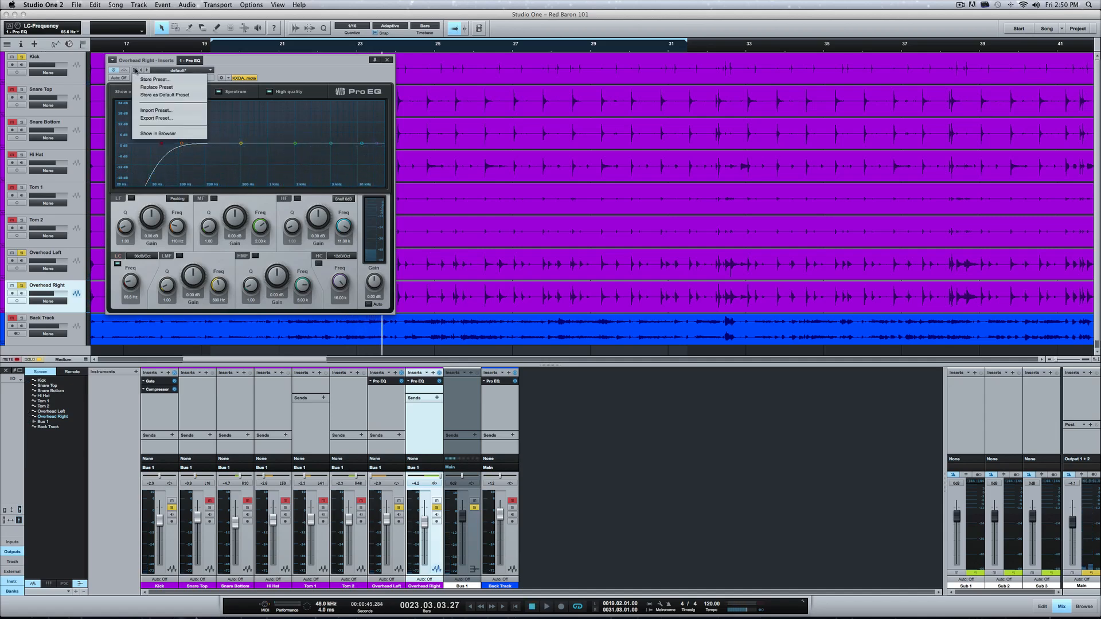
{"action": "left_click", "coordinate": [155, 80]}
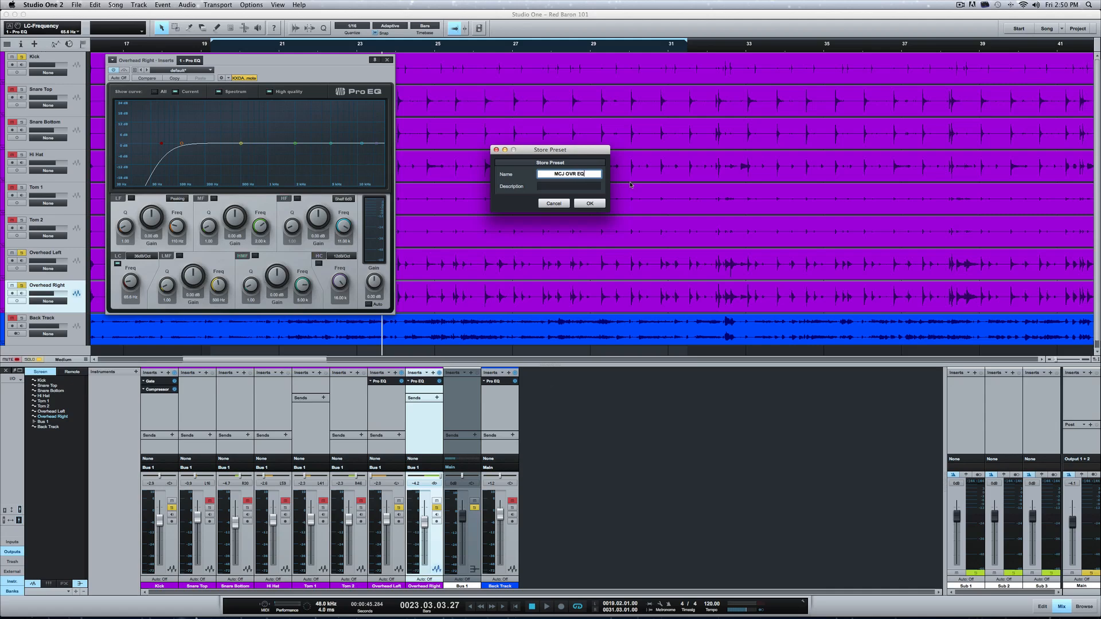
{"action": "left_click", "coordinate": [565, 187]}
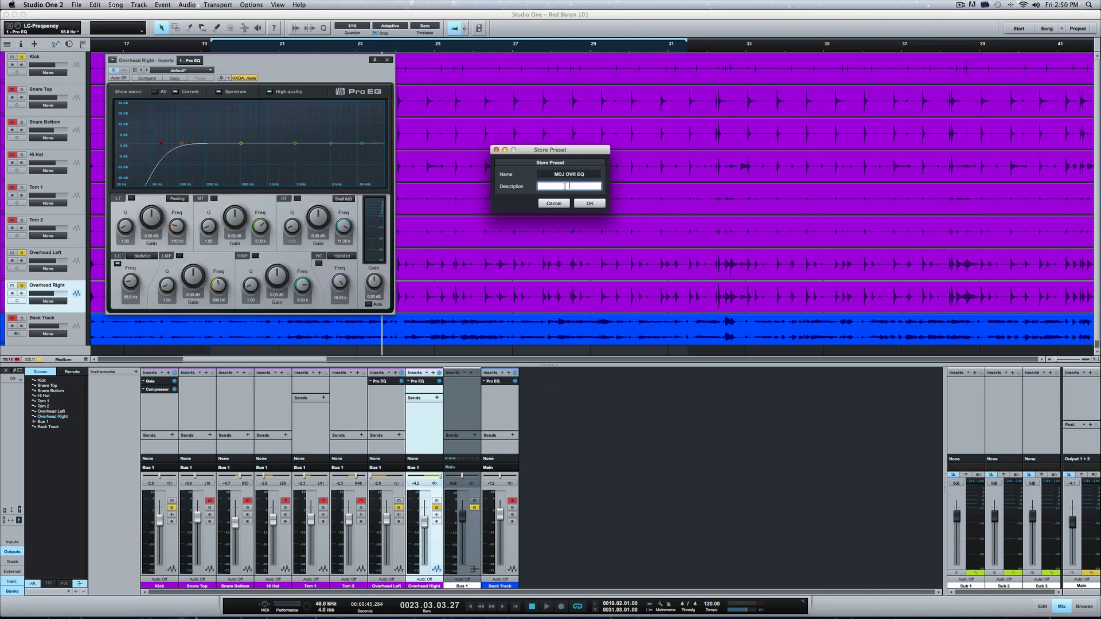
{"action": "left_click", "coordinate": [590, 204]}
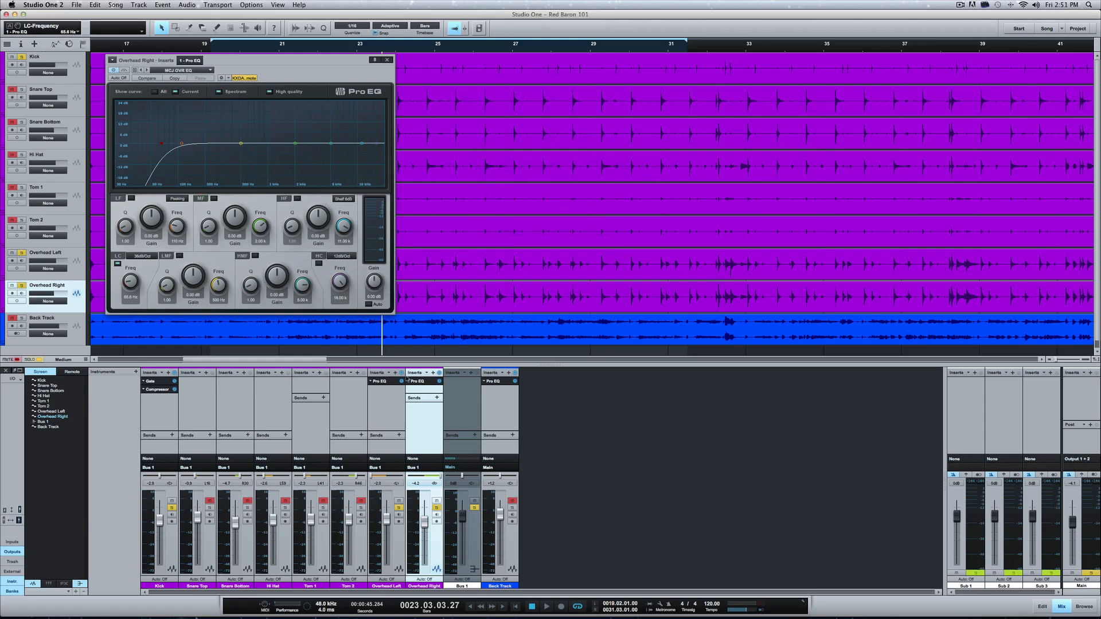
- Load the MCJ OVR EQ preset into the Overhead Left channel's Pro EQ and close the plug-in window
{"action": "left_click", "coordinate": [387, 382]}
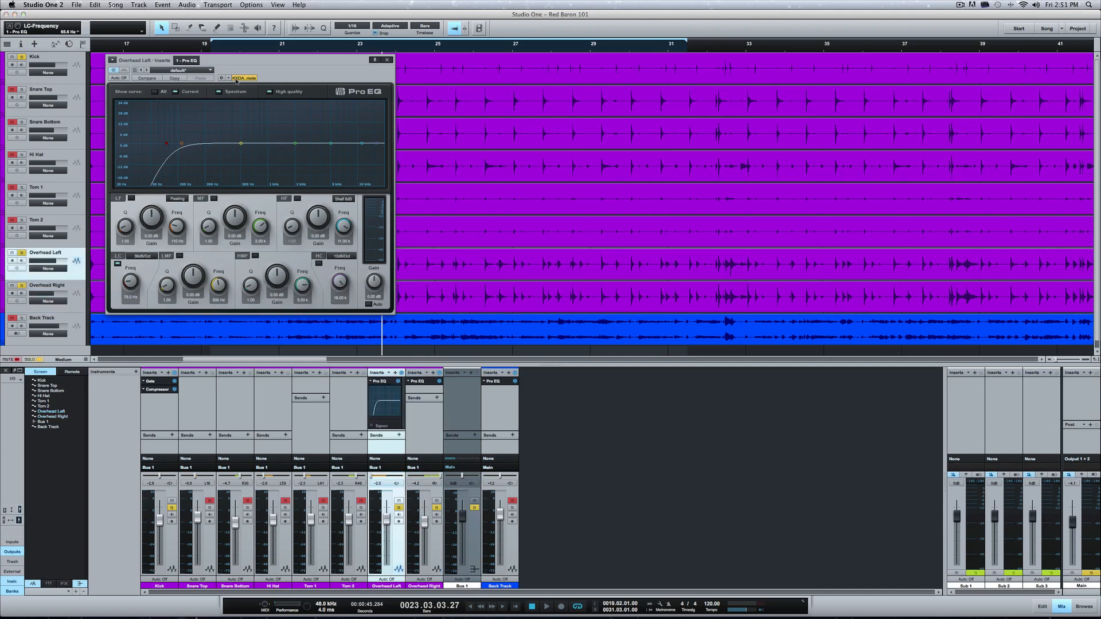
{"action": "left_click", "coordinate": [207, 73]}
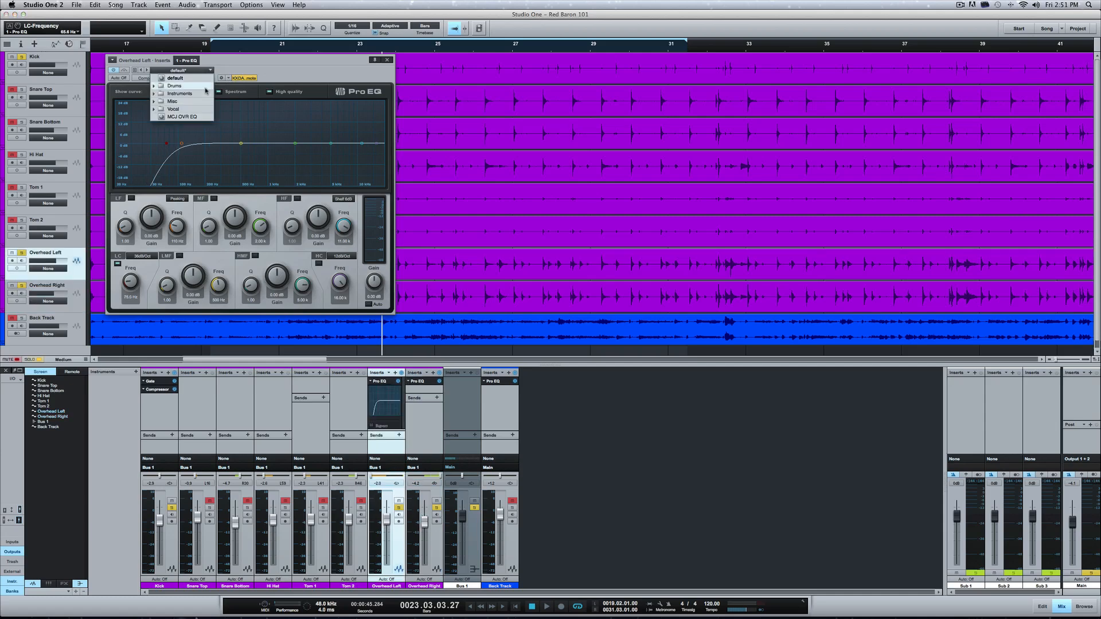
{"action": "left_click", "coordinate": [194, 117]}
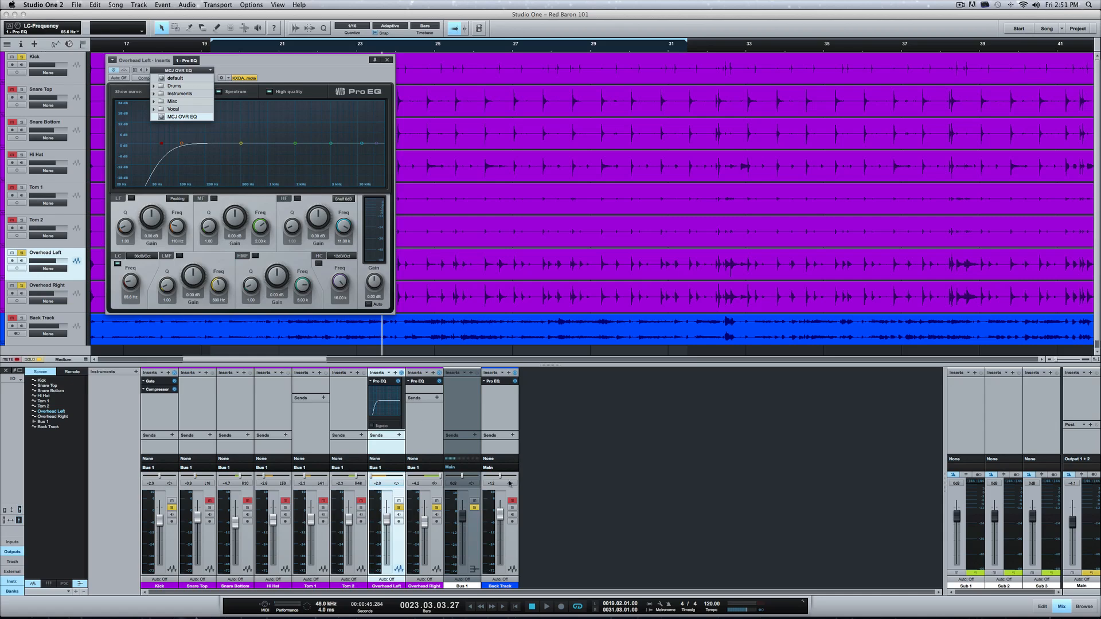
{"action": "left_click", "coordinate": [371, 382]}
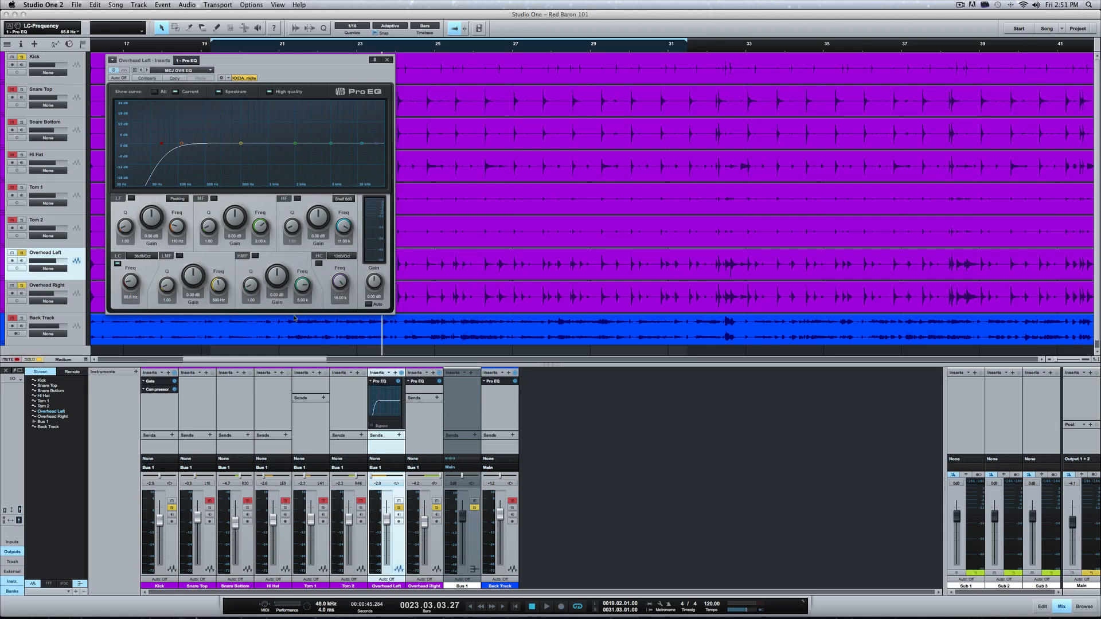
{"action": "left_click", "coordinate": [388, 59]}
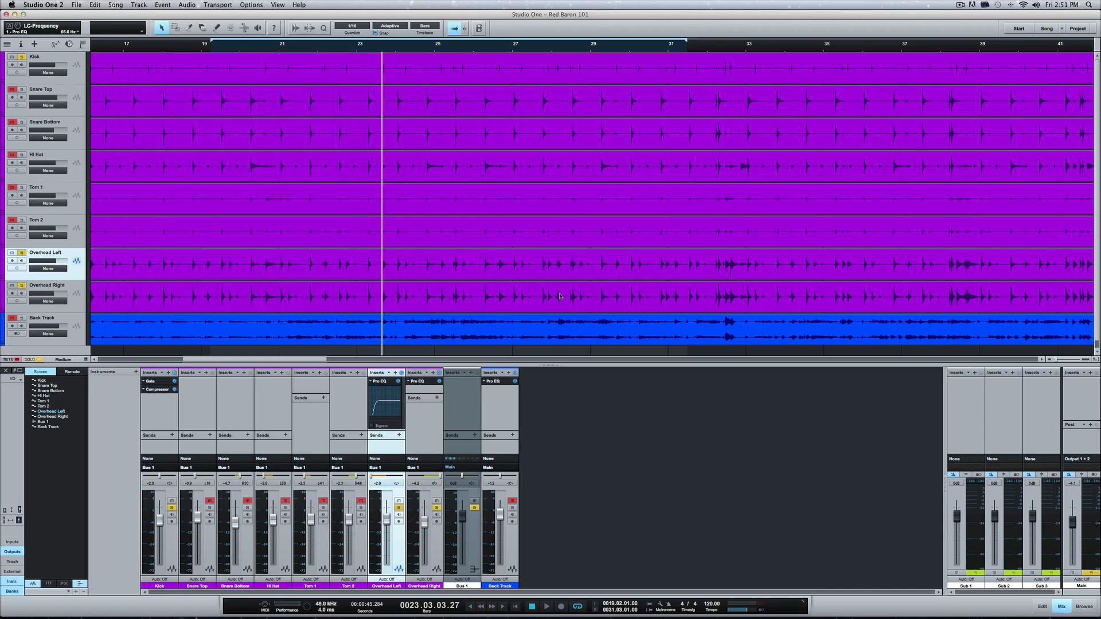
- Play the Kick and overheads together for a few bars, and take all of them out of solo
{"action": "key", "text": "space"}
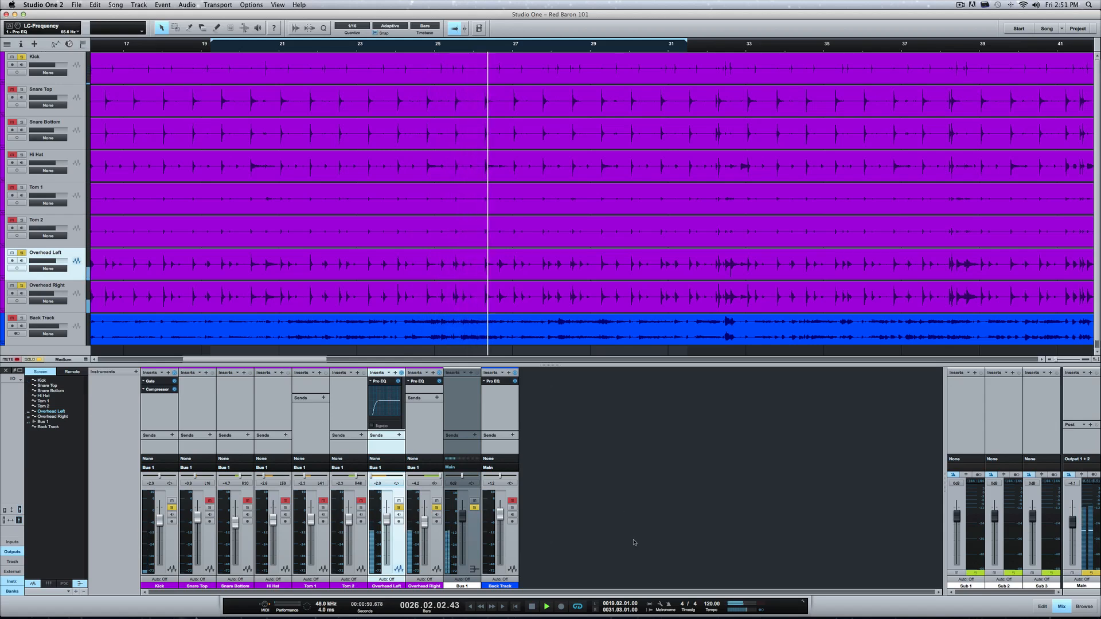
{"action": "key", "text": "space"}
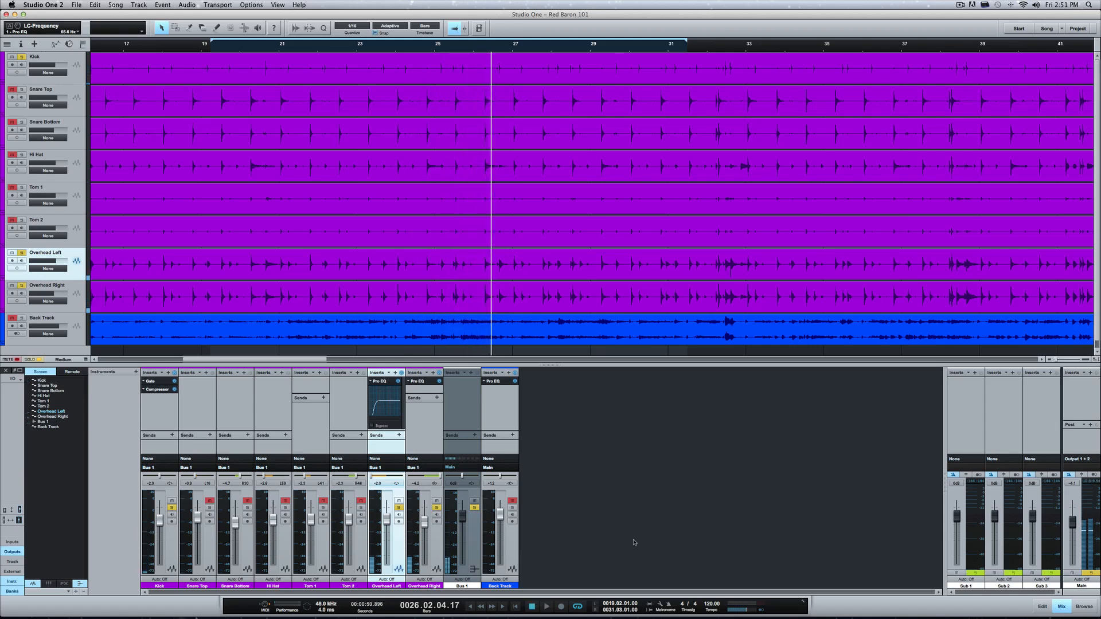
{"action": "left_click", "coordinate": [399, 508]}
{"action": "left_click", "coordinate": [170, 508]}
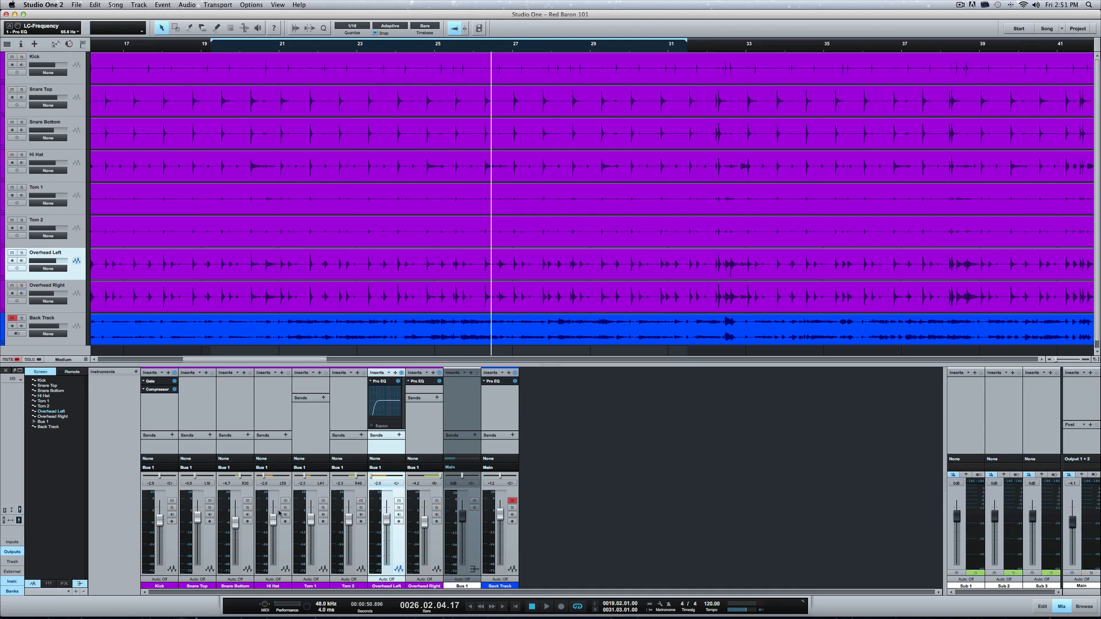
- Solo Snare Top during playback, add Snare Bottom to the solo to hear both combined, and stop playback
{"action": "left_click", "coordinate": [210, 508]}
{"action": "key", "text": "space"}
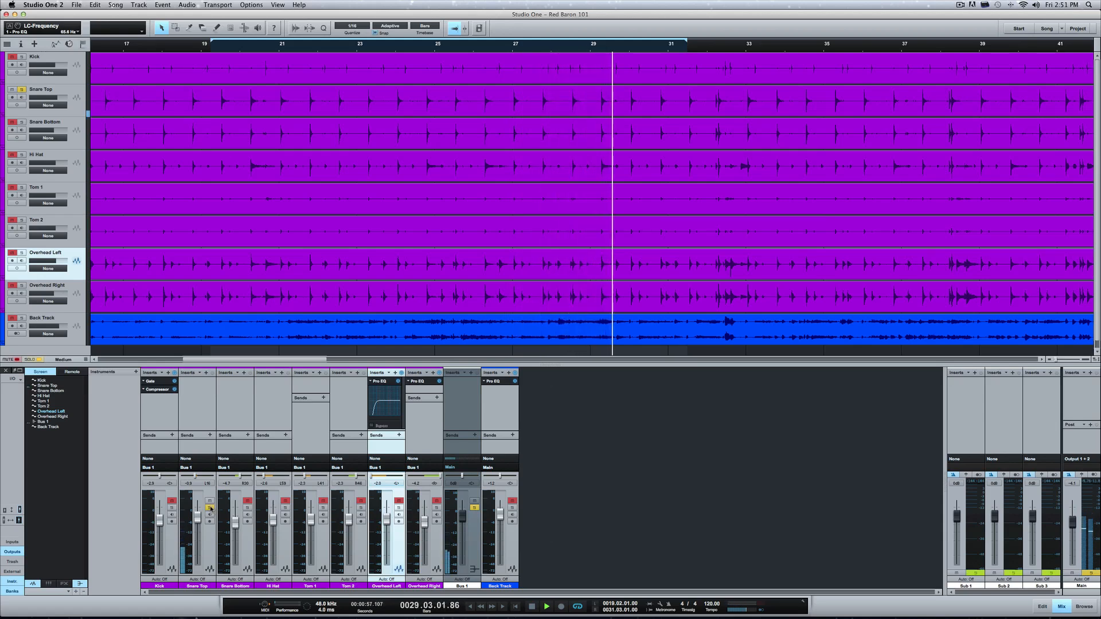
{"action": "left_click", "coordinate": [247, 508]}
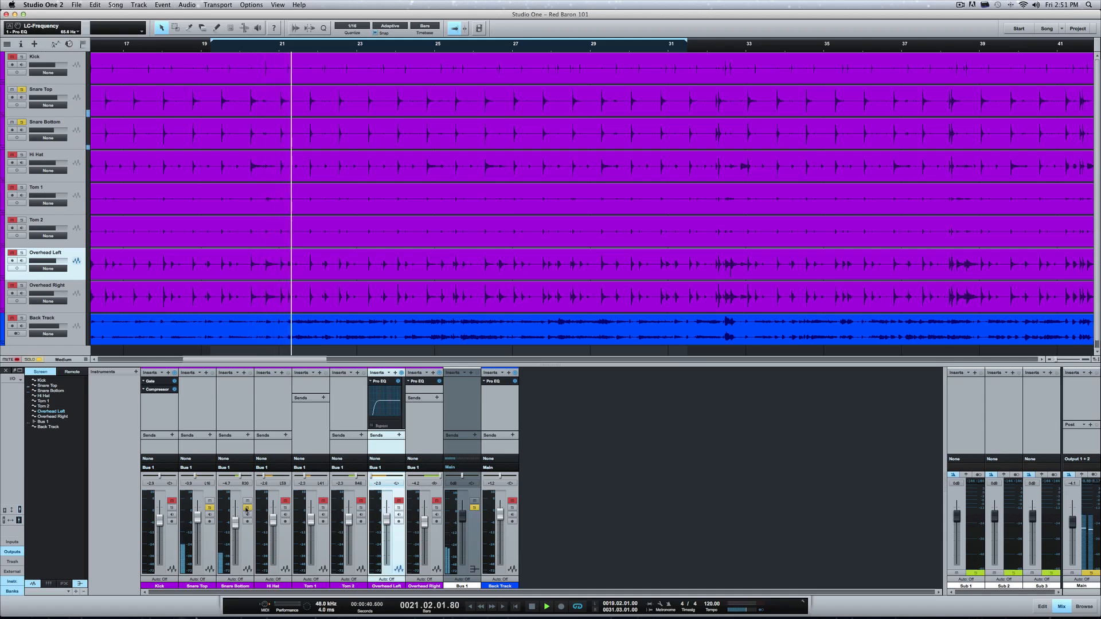
{"action": "key", "text": "space"}
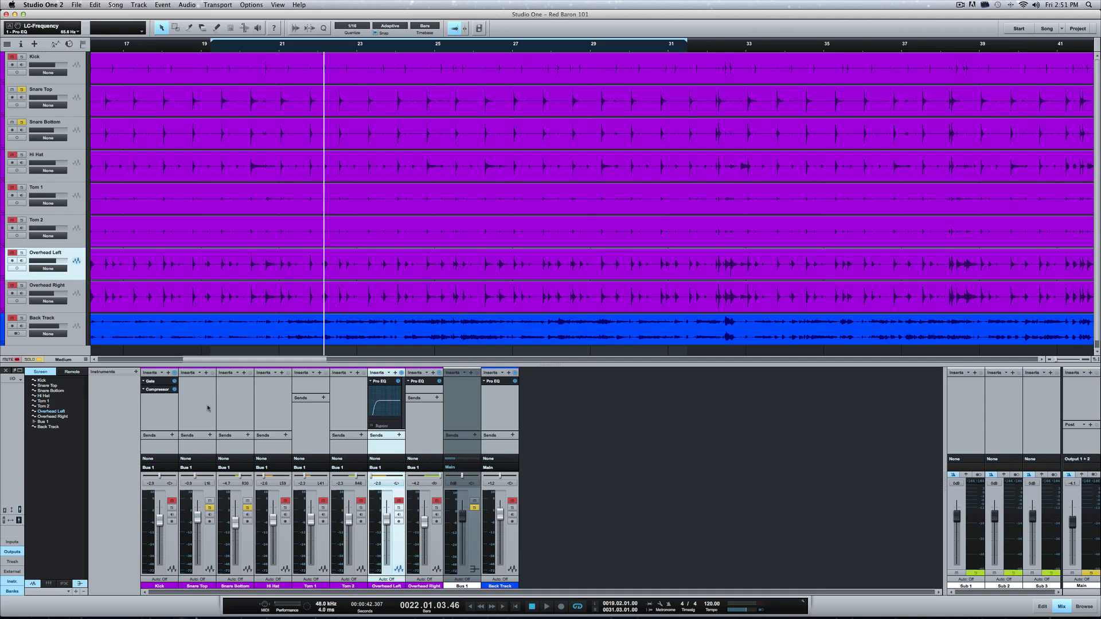
- Insert a Mixtool with Invert Phase enabled on the Snare Bottom channel and audition it together with Snare Top
{"action": "left_click", "coordinate": [243, 374]}
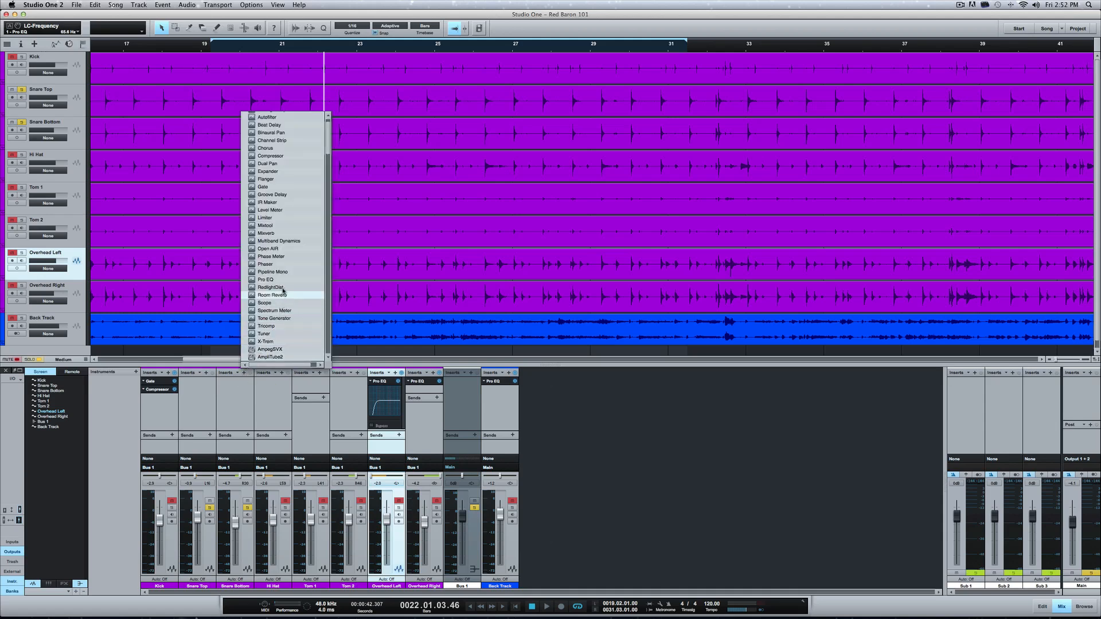
{"action": "left_click", "coordinate": [279, 228]}
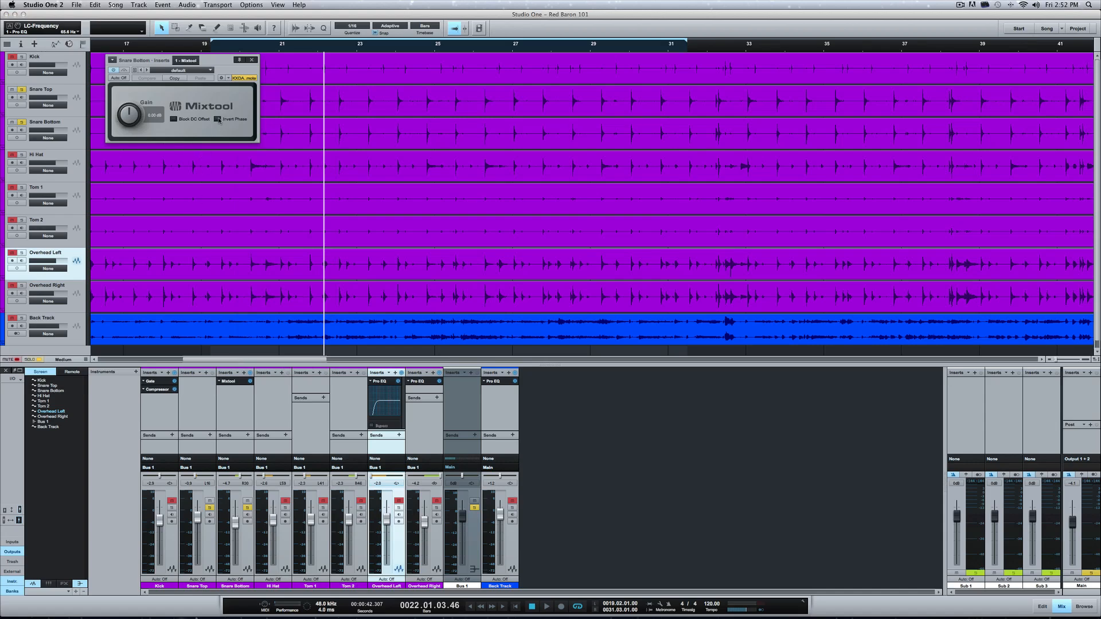
{"action": "left_click", "coordinate": [218, 120]}
{"action": "key", "text": "space"}
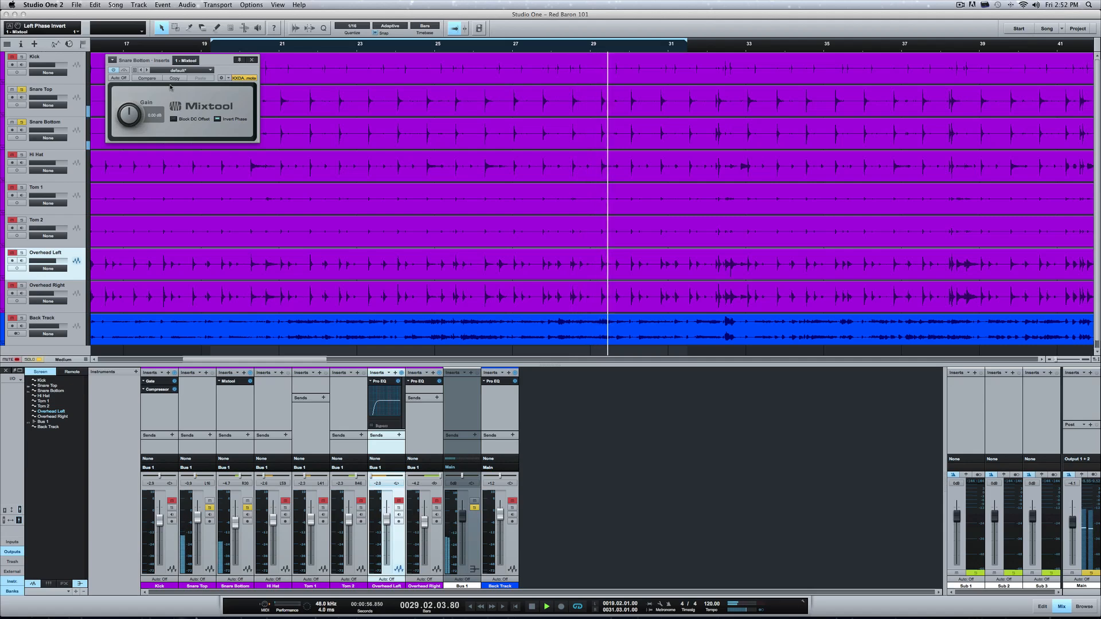
{"action": "key", "text": "space"}
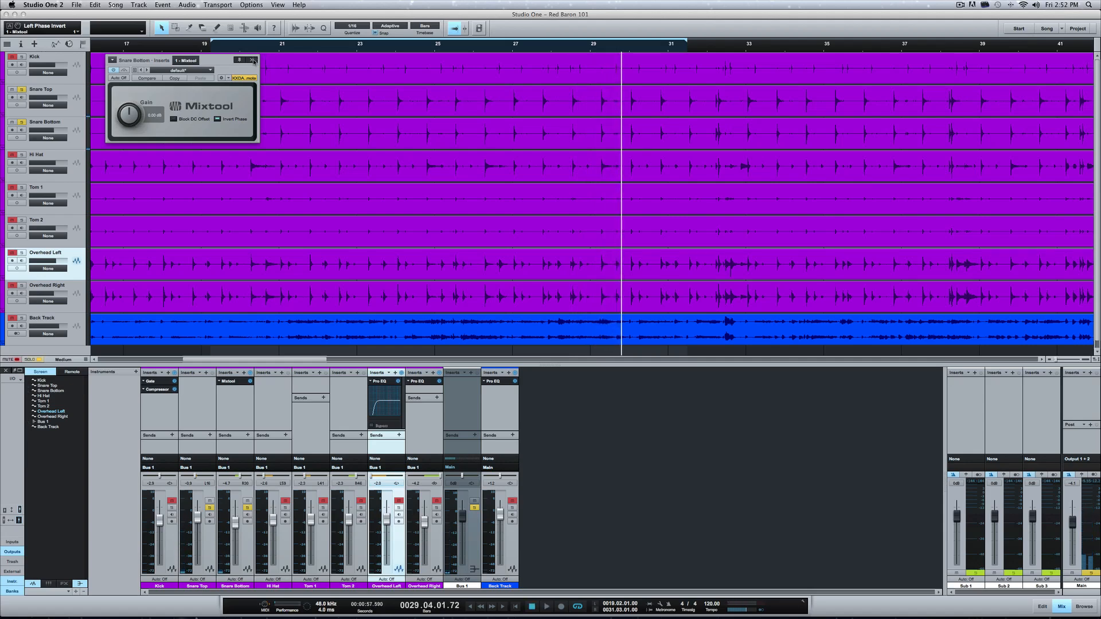
{"action": "left_click", "coordinate": [253, 60]}
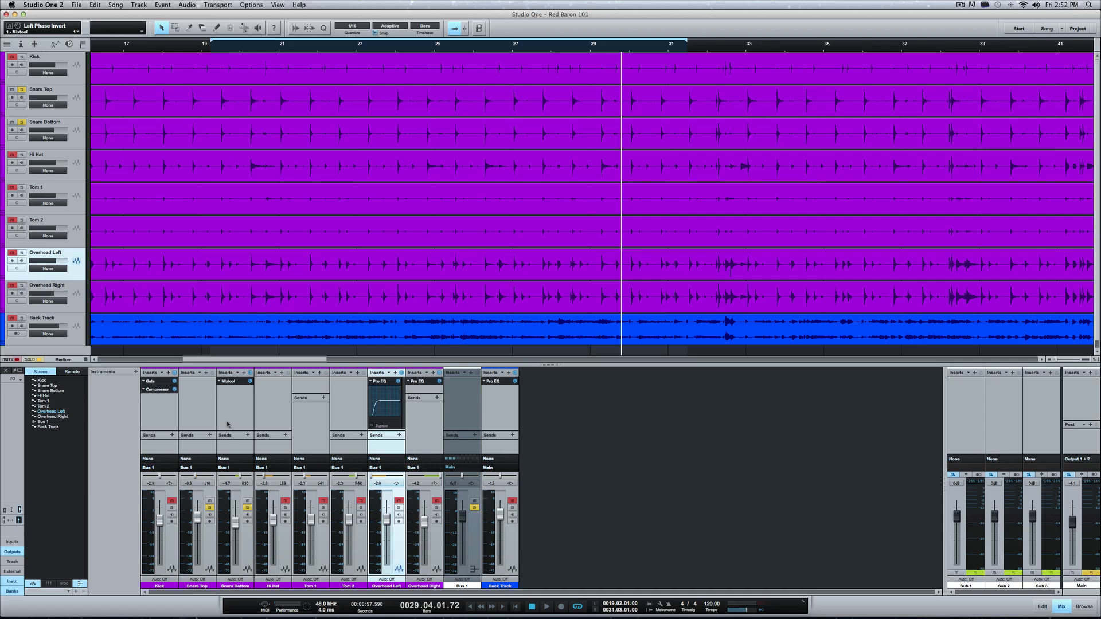
- Take Snare Top out of solo, leaving only the Snare Bottom channel soloed
{"action": "left_click", "coordinate": [209, 508]}
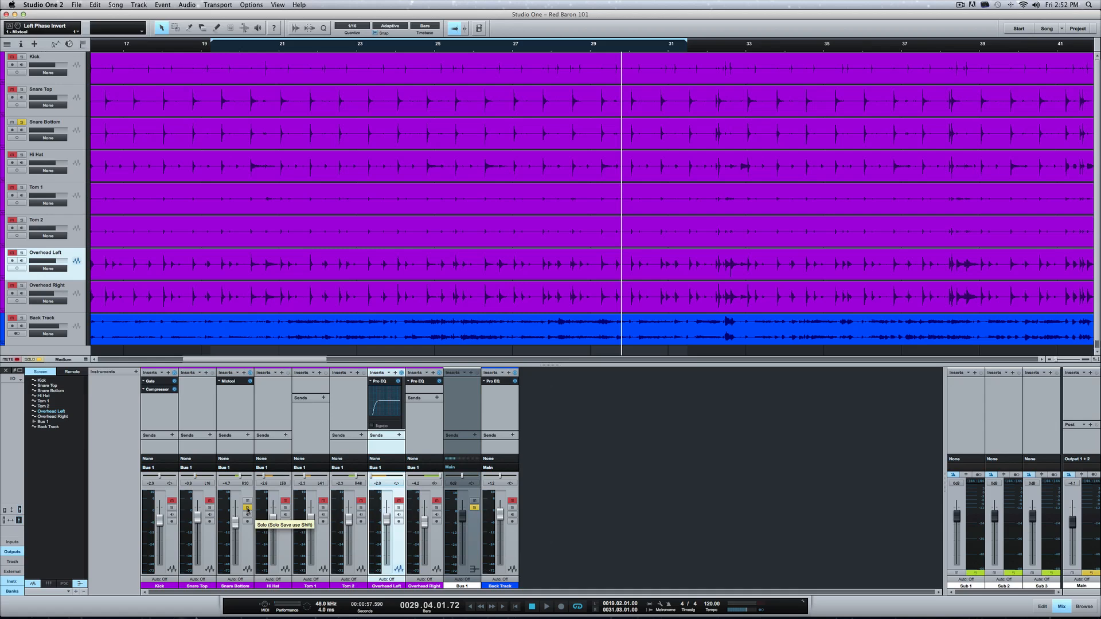
{"action": "right_click", "coordinate": [247, 508]}
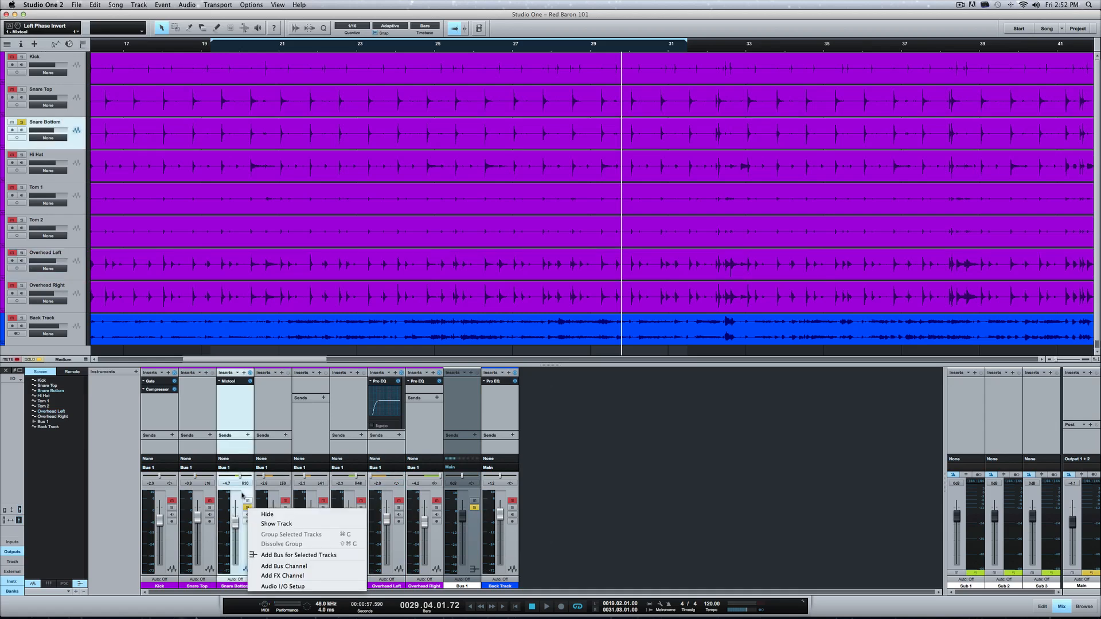
{"action": "left_click", "coordinate": [267, 448]}
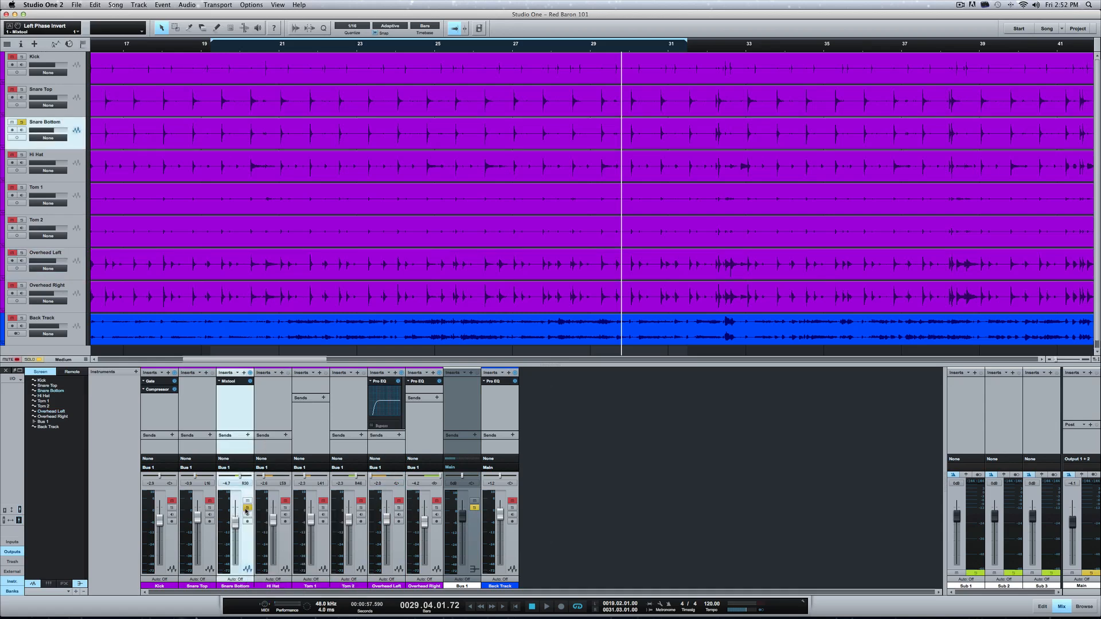
- Take Snare Bottom out of solo and play the full drum kit for a few bars
{"action": "left_click", "coordinate": [247, 509]}
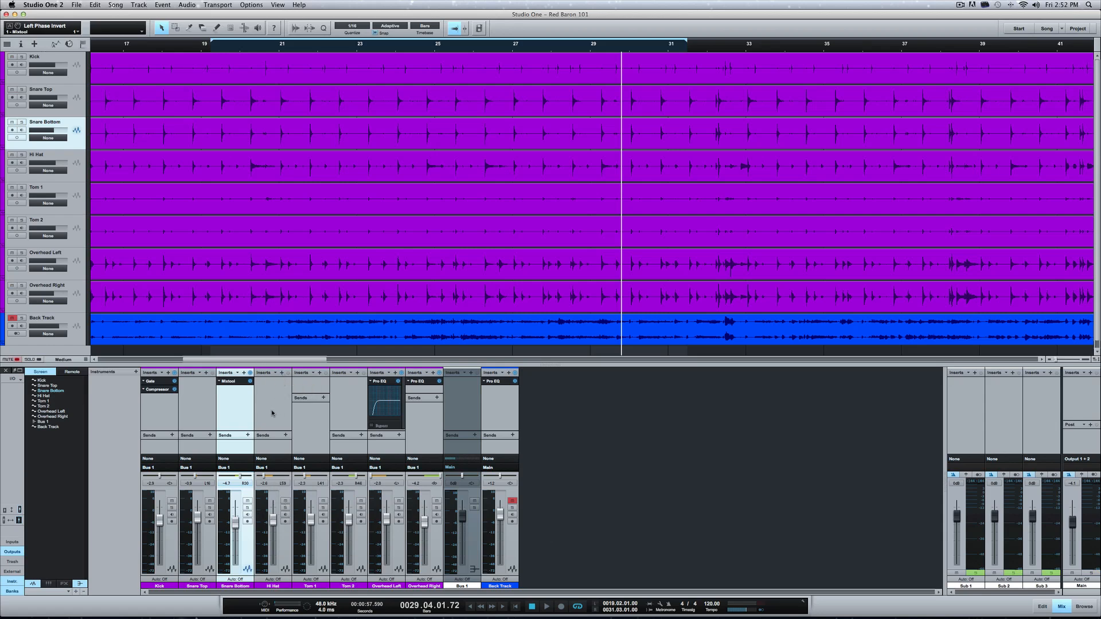
{"action": "key", "text": "space"}
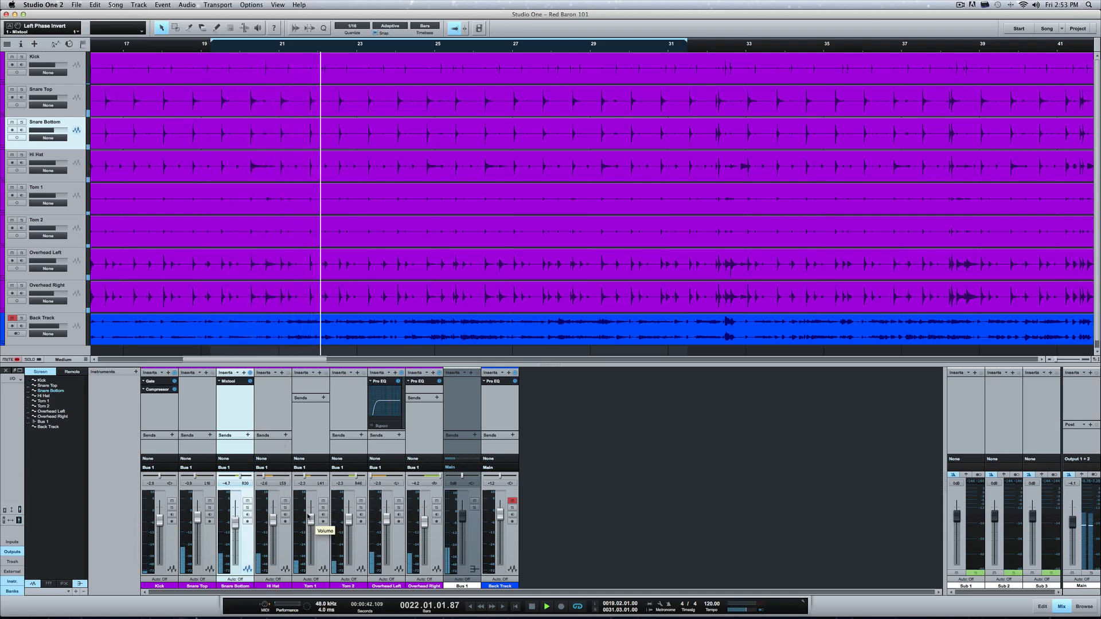
{"action": "key", "text": "space"}
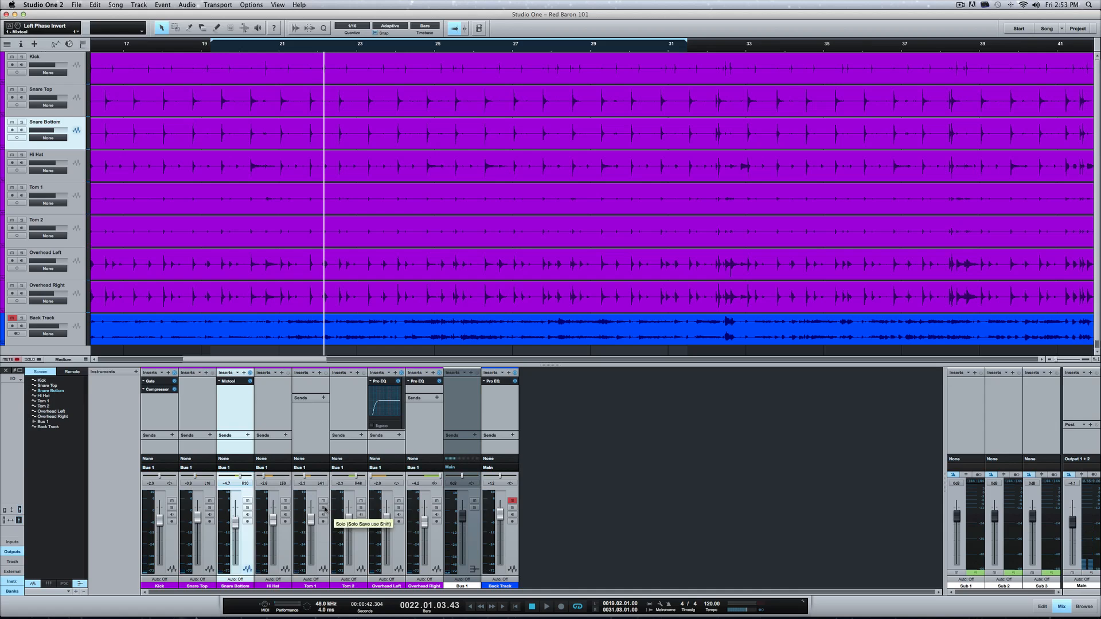
- Solo Tom 1 and Tom 2 and audition them together for a few bars
{"action": "left_click", "coordinate": [323, 508]}
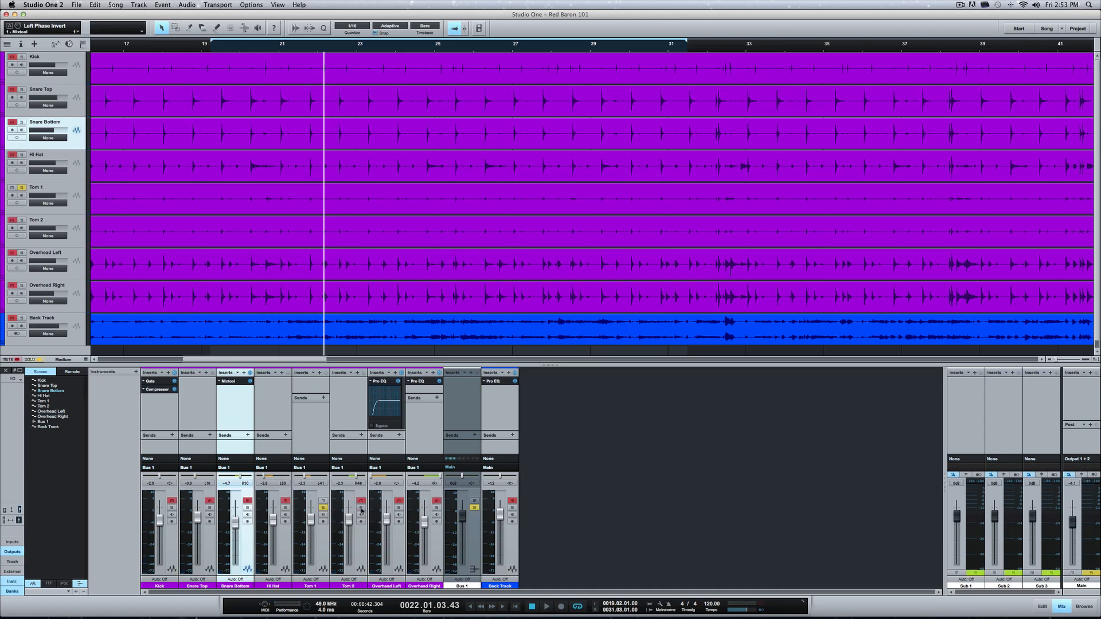
{"action": "left_click", "coordinate": [361, 508]}
{"action": "key", "text": "space"}
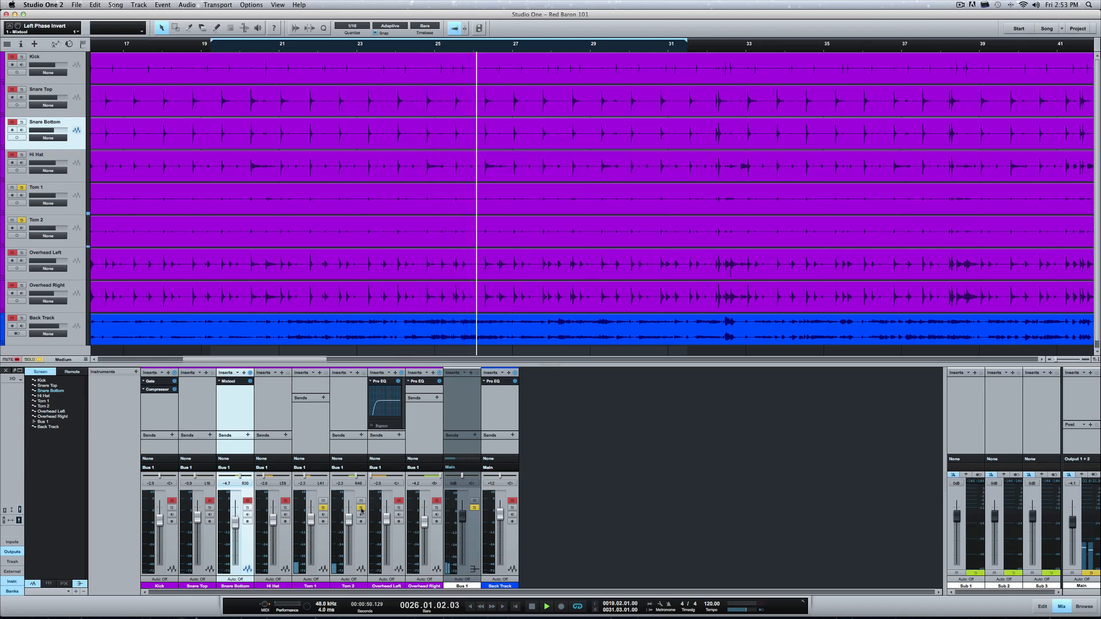
{"action": "key", "text": "space"}
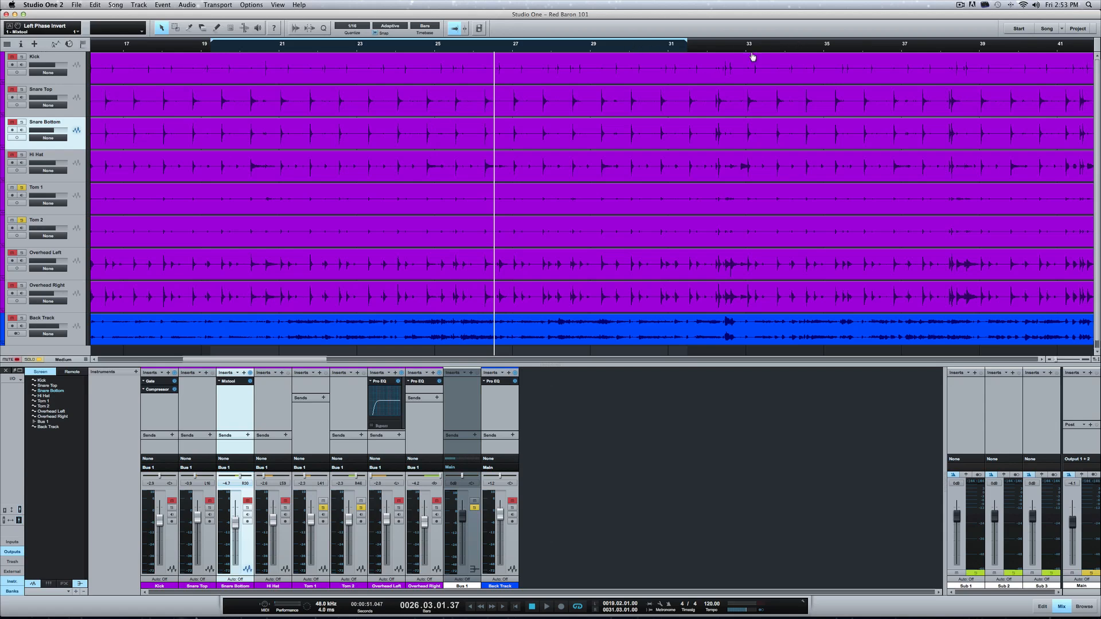
- Find the section with the tom hits after bar 41, play both soloed toms there, and stop playback
{"action": "left_click", "coordinate": [798, 50]}
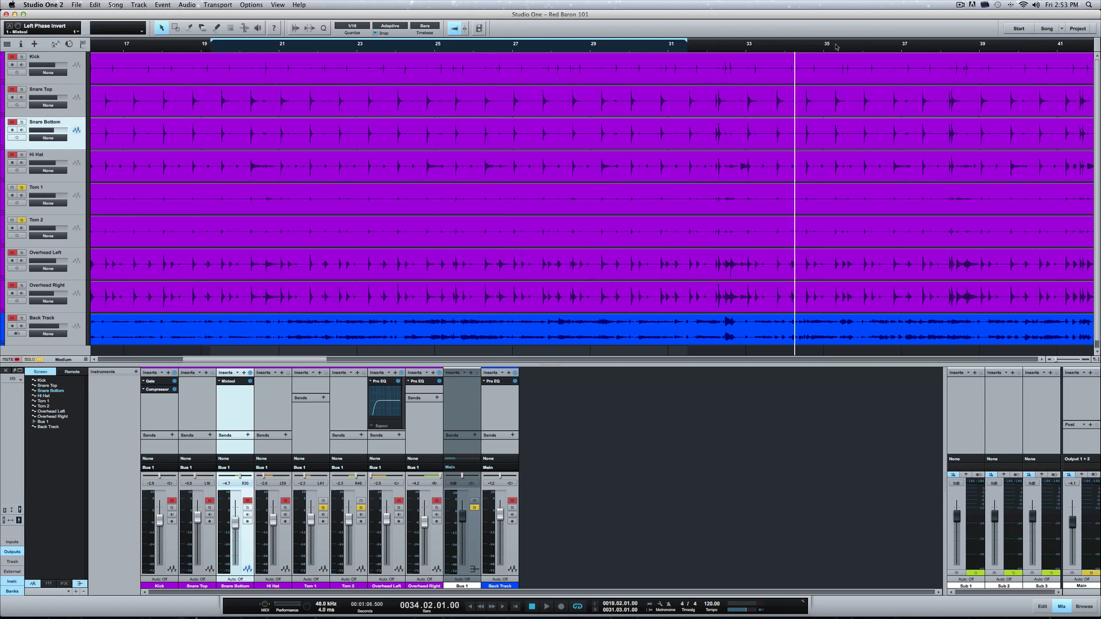
{"action": "left_click", "coordinate": [836, 47]}
{"action": "scroll", "coordinate": [883, 139], "scroll_direction": "right", "scroll_amount": 10}
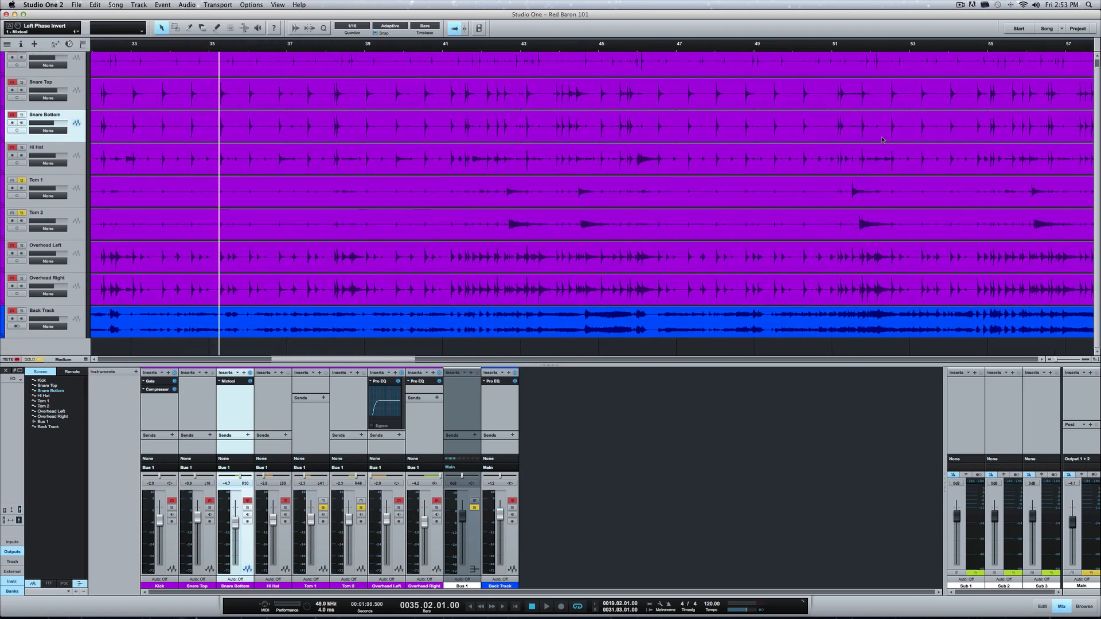
{"action": "left_click", "coordinate": [483, 49]}
{"action": "key", "text": "space"}
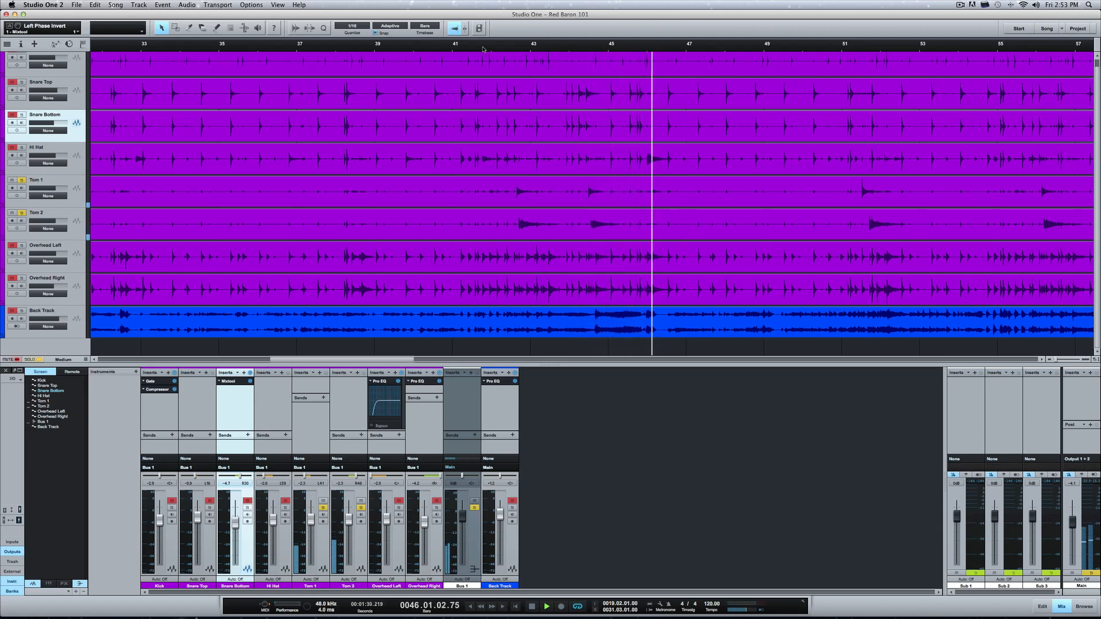
{"action": "key", "text": "space"}
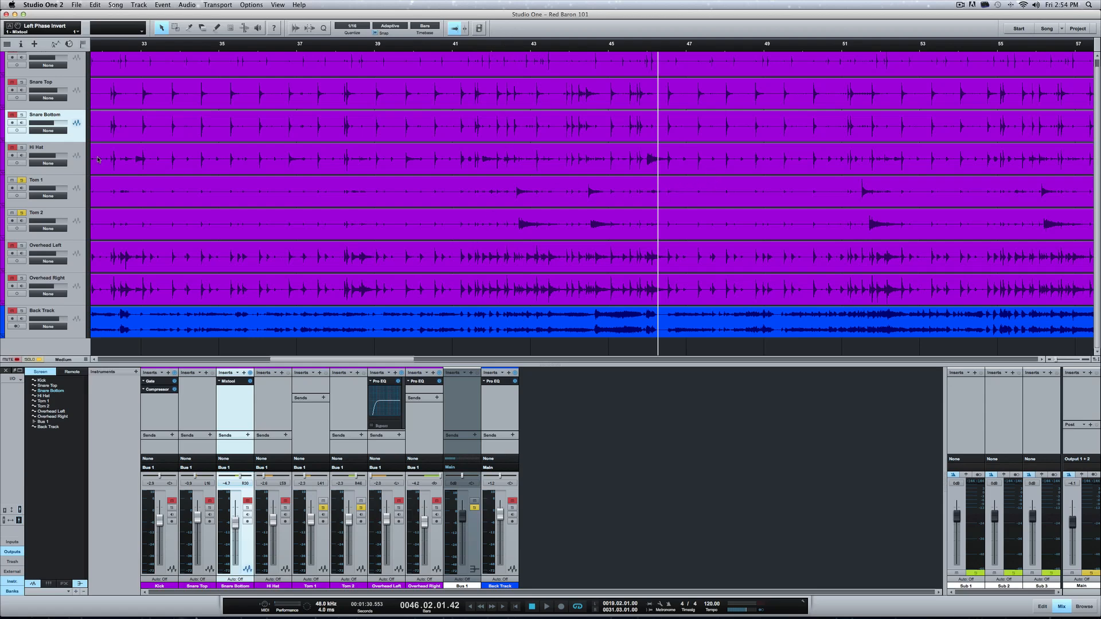
- Take Tom 2 out of solo, set the loop from bar 40 beat 4 to bar 47 beat 3, and audition Tom 1
{"action": "left_click", "coordinate": [21, 213]}
{"action": "left_click", "coordinate": [12, 213]}
{"action": "left_click_drag", "start_coordinate": [446, 35], "coordinate": [704, 46]}
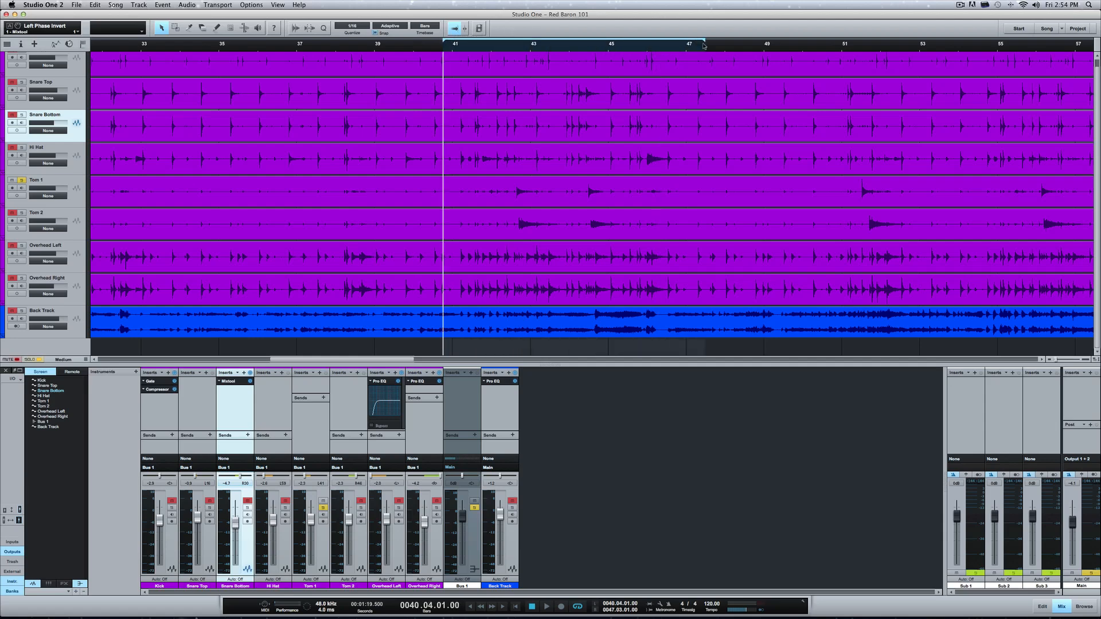
{"action": "key", "text": "space"}
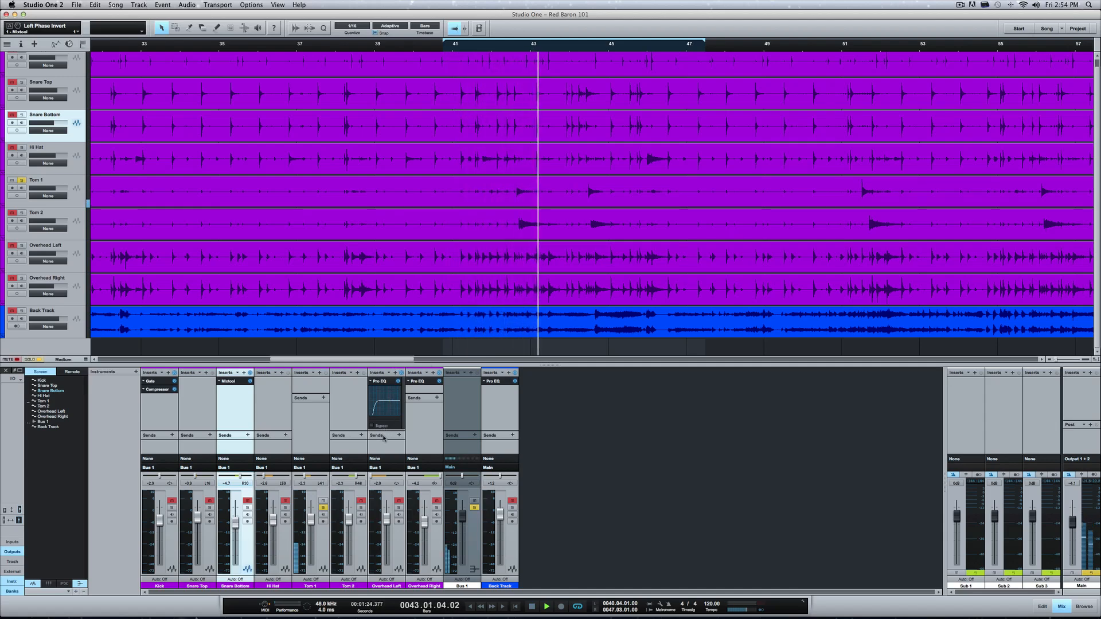
{"action": "key", "text": "space"}
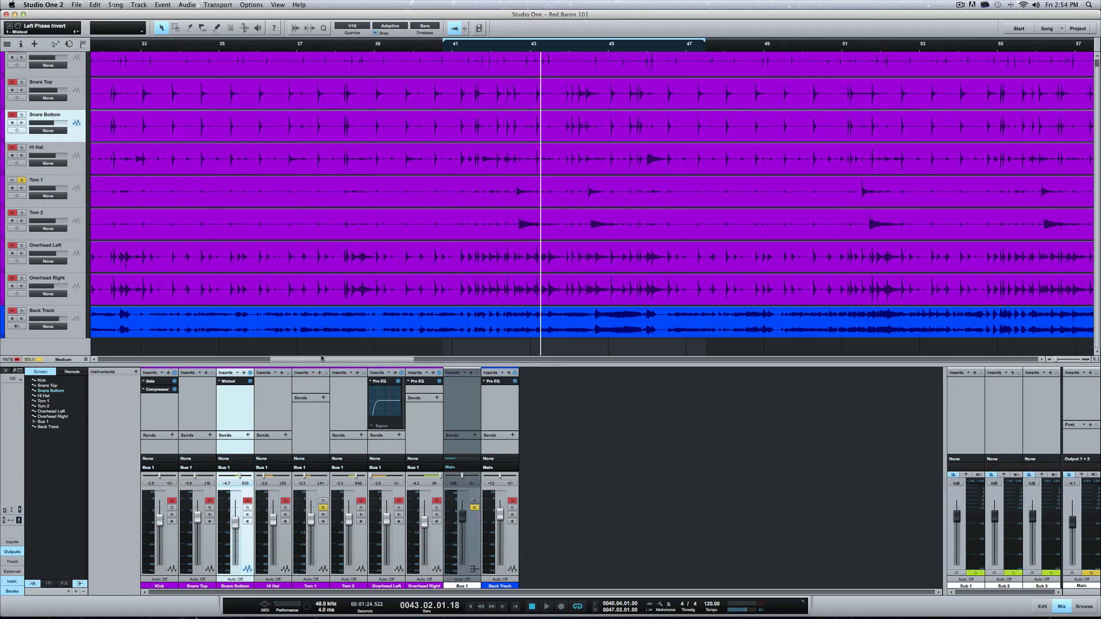
- Insert a Gate on the Tom 1 channel and raise its open threshold to about -11.8 dB
{"action": "left_click", "coordinate": [319, 374]}
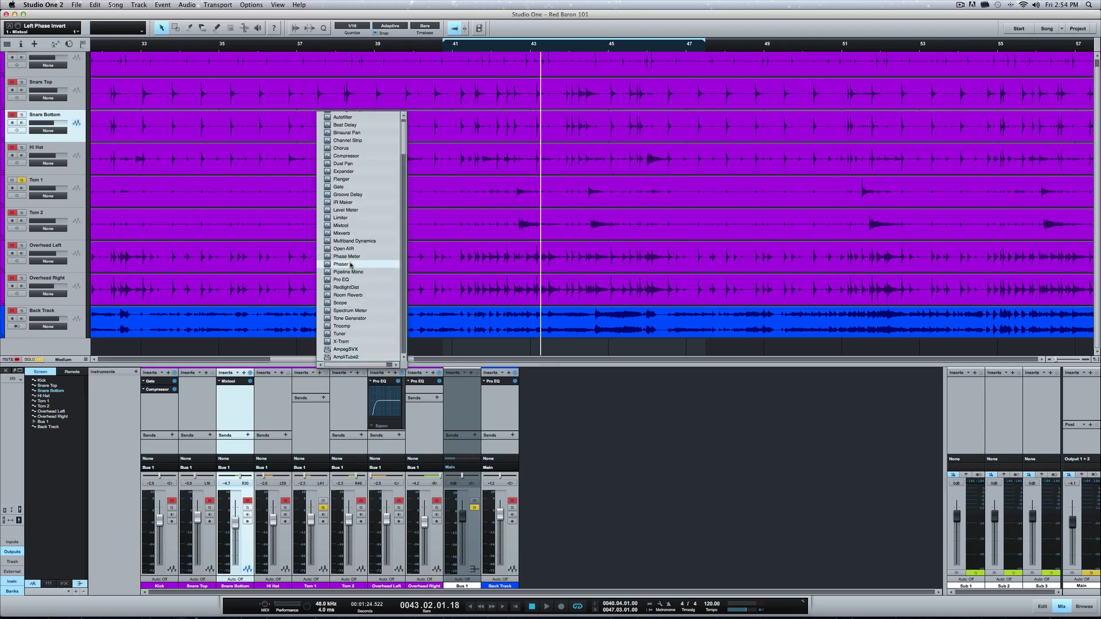
{"action": "left_click", "coordinate": [357, 187]}
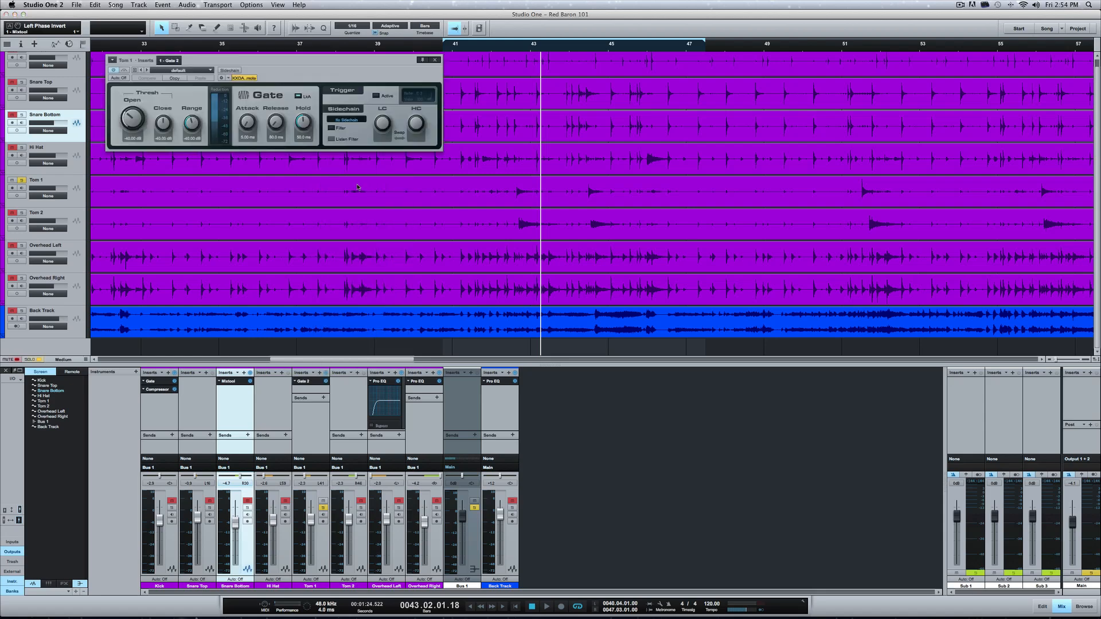
{"action": "left_click_drag", "start_coordinate": [271, 58], "coordinate": [296, 165]}
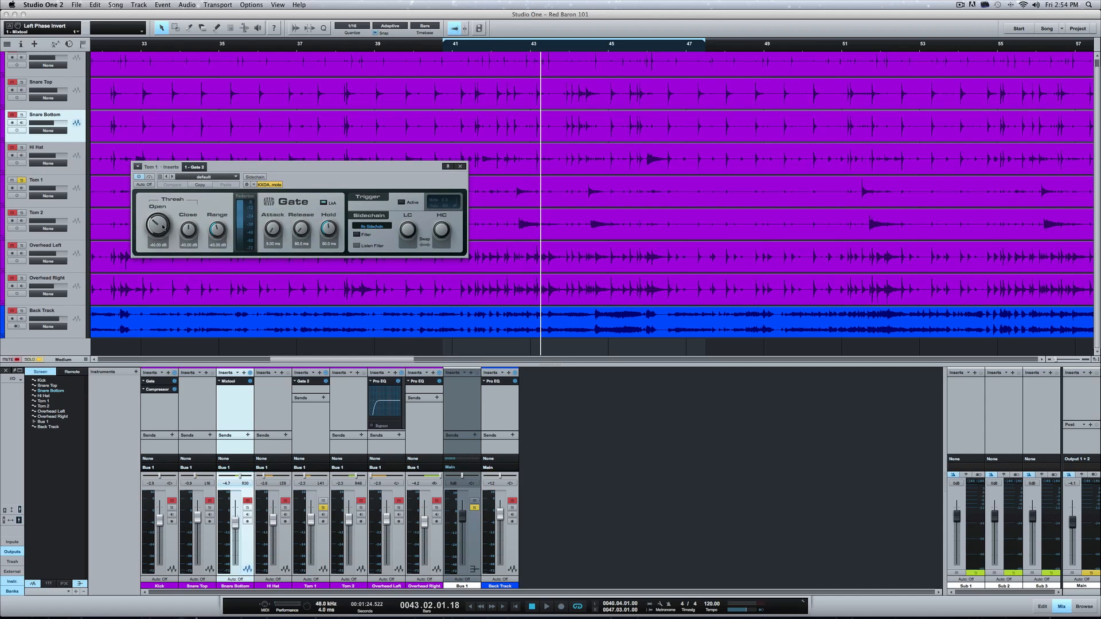
{"action": "left_click_drag", "start_coordinate": [159, 227], "coordinate": [152, 172]}
{"action": "left_click", "coordinate": [513, 191]}
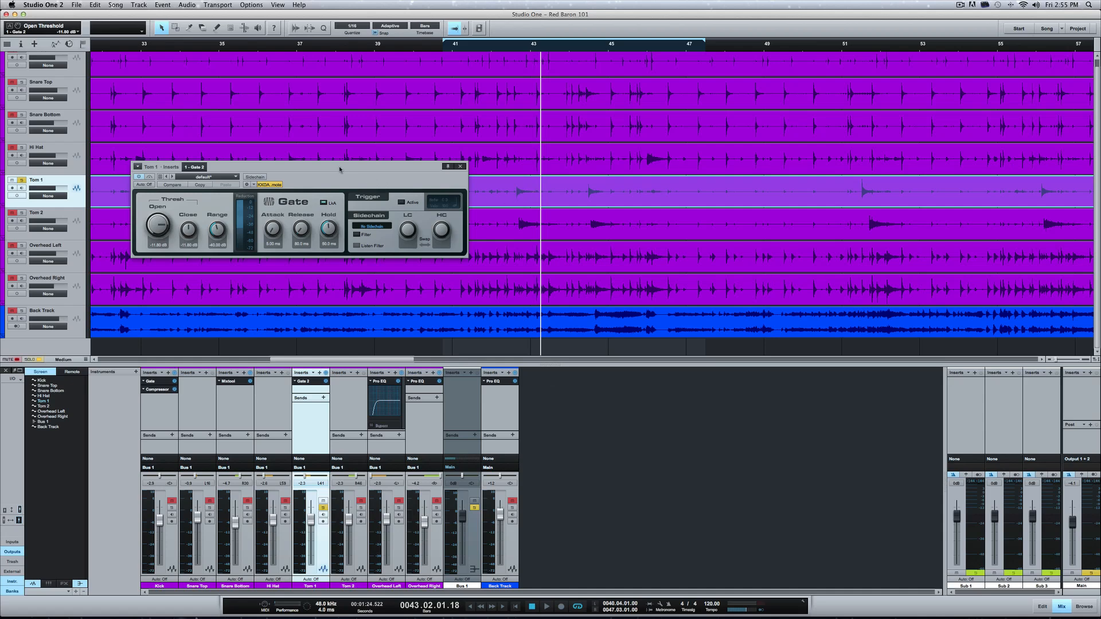
{"action": "left_click_drag", "start_coordinate": [338, 166], "coordinate": [332, 158]}
- Play the gated Tom 1 and shorten the loop to run from bar 41 beat 4 to bar 44 beat 1
{"action": "key", "text": "space"}
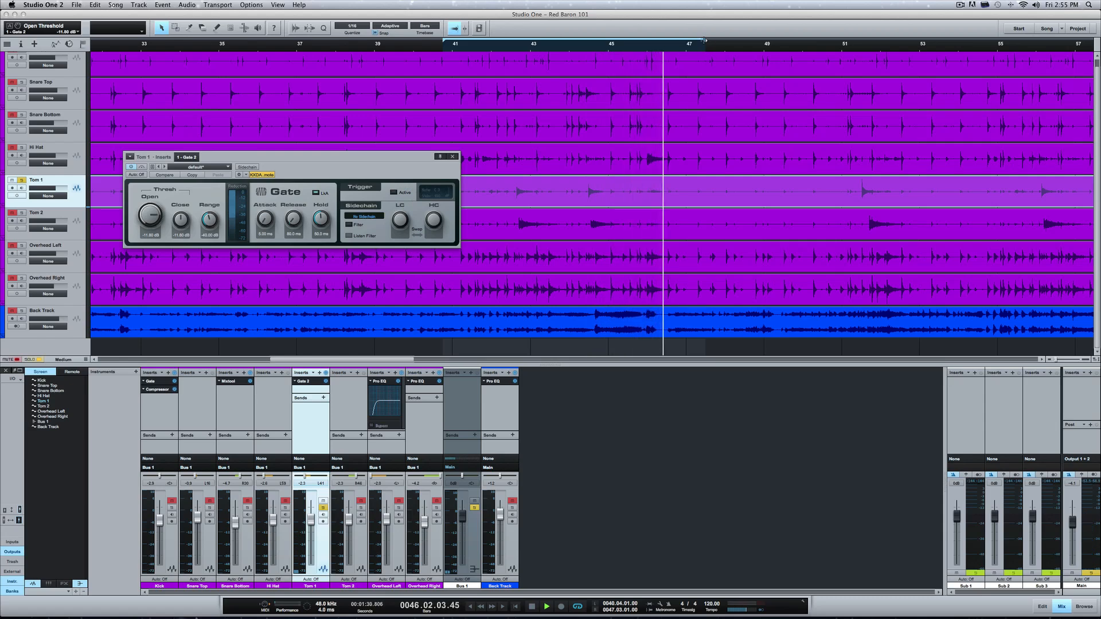
{"action": "left_click_drag", "start_coordinate": [705, 41], "coordinate": [567, 58]}
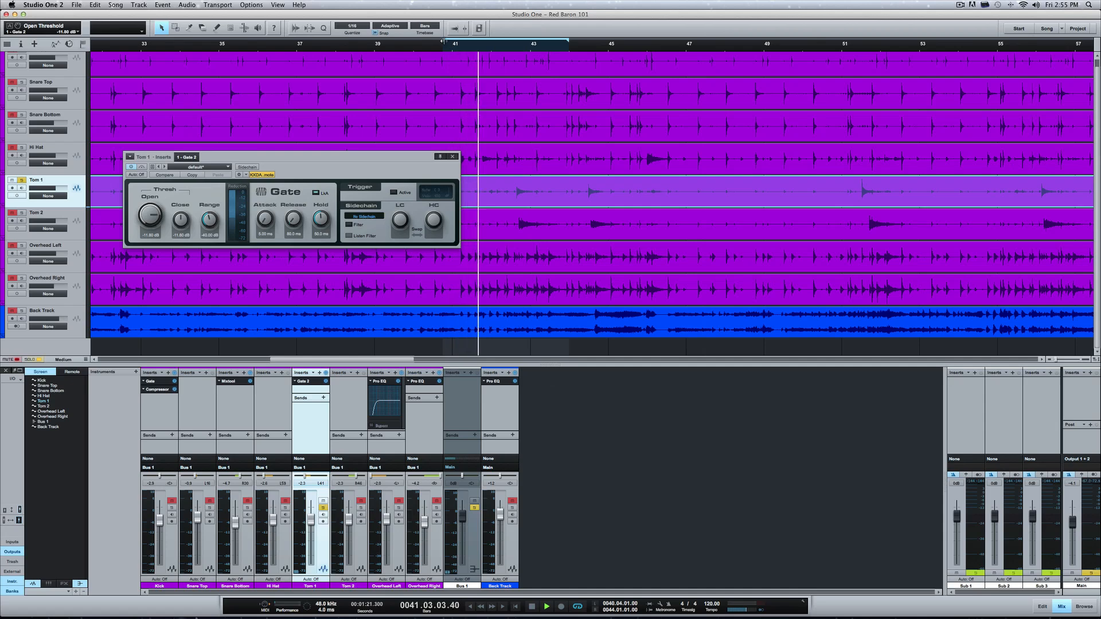
{"action": "left_click_drag", "start_coordinate": [442, 41], "coordinate": [482, 49]}
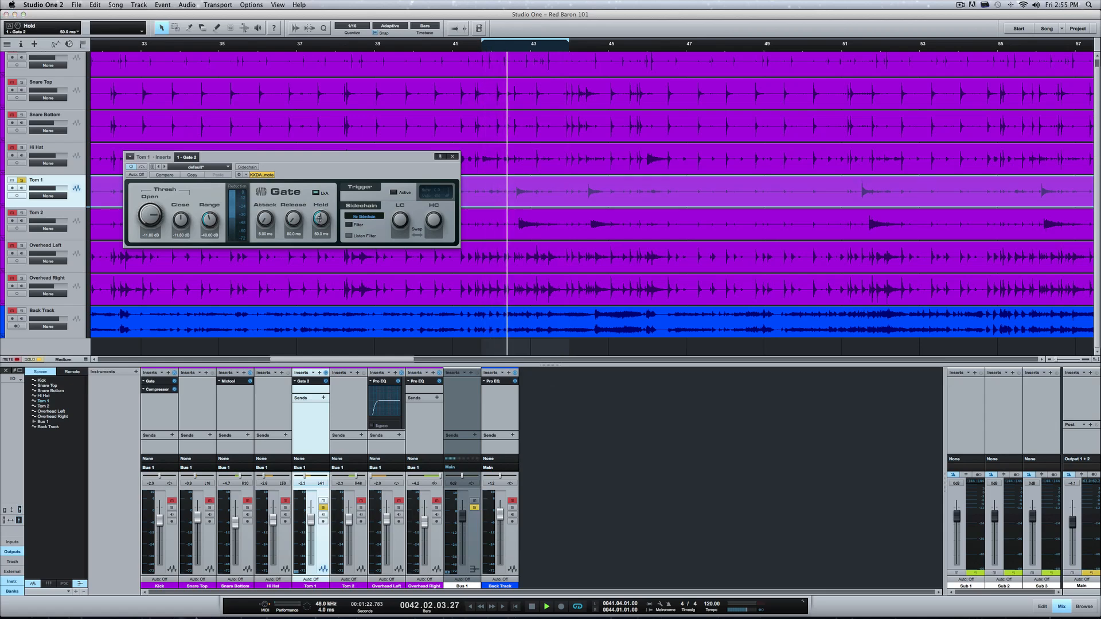
- Raise the Tom 1 gate's hold to 54.7 ms, lengthen its release, and set its range to -72 dB
{"action": "left_click_drag", "start_coordinate": [320, 218], "coordinate": [319, 216]}
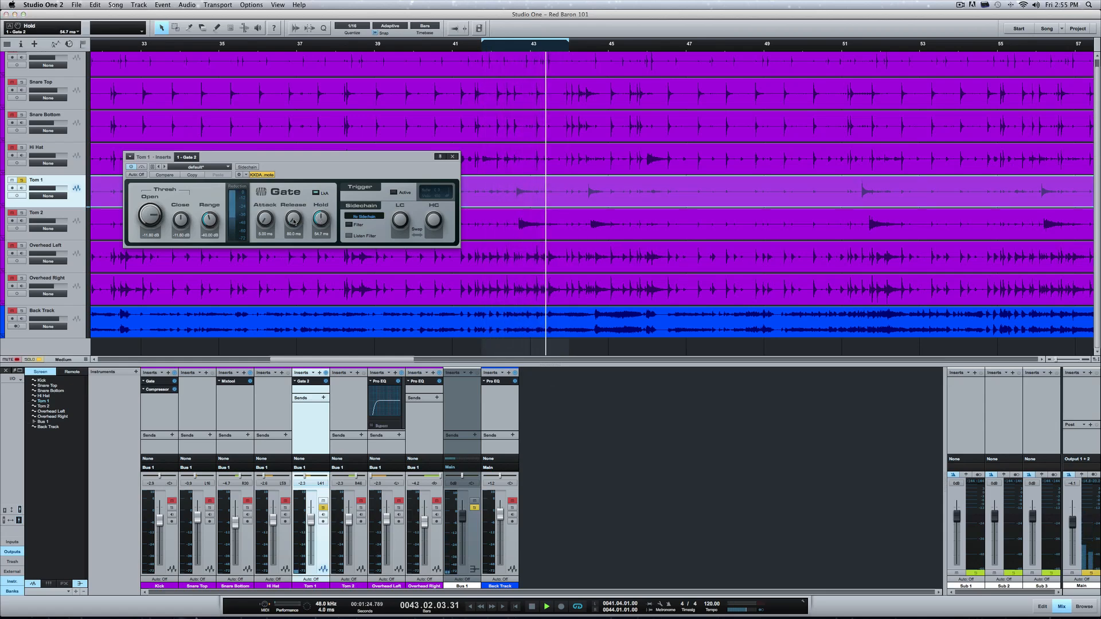
{"action": "left_click_drag", "start_coordinate": [293, 221], "coordinate": [290, 182]}
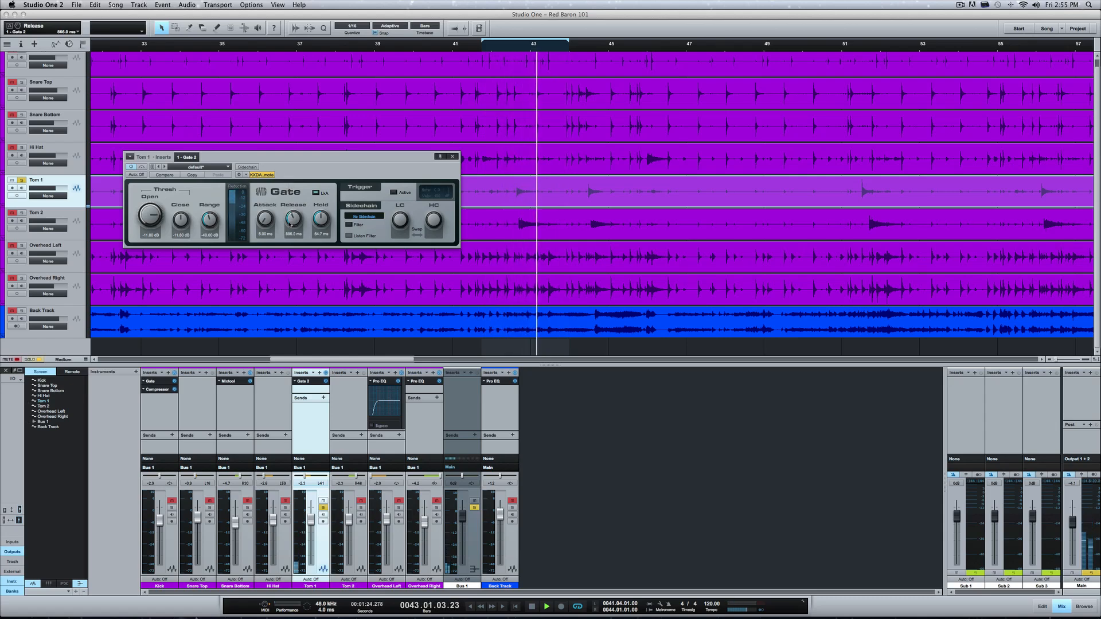
{"action": "left_click_drag", "start_coordinate": [289, 225], "coordinate": [291, 229]}
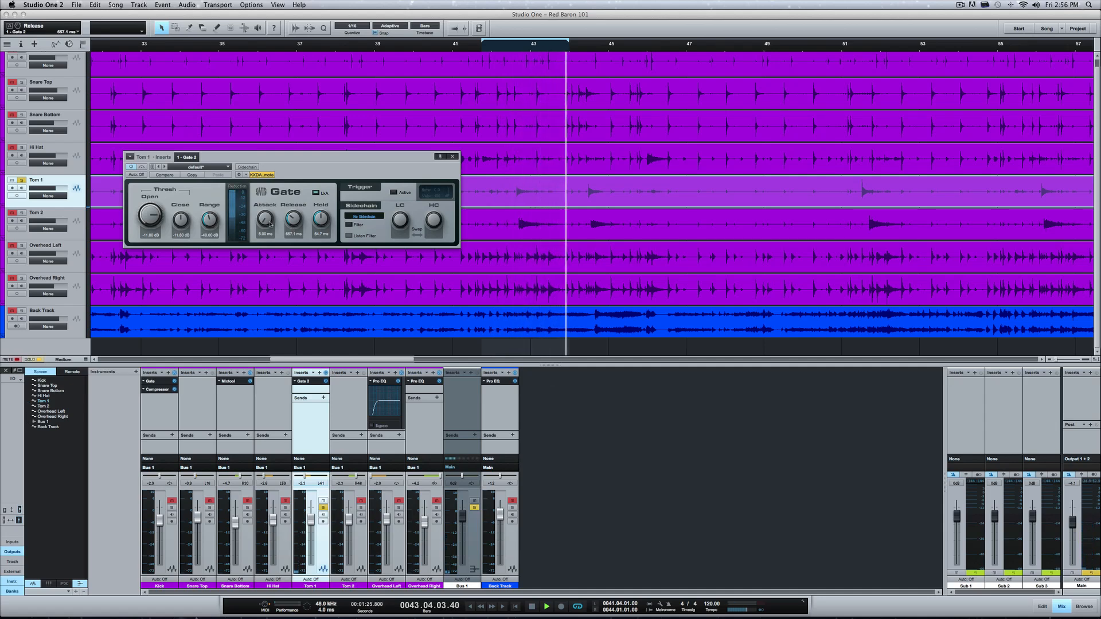
{"action": "left_click_drag", "start_coordinate": [210, 220], "coordinate": [216, 279]}
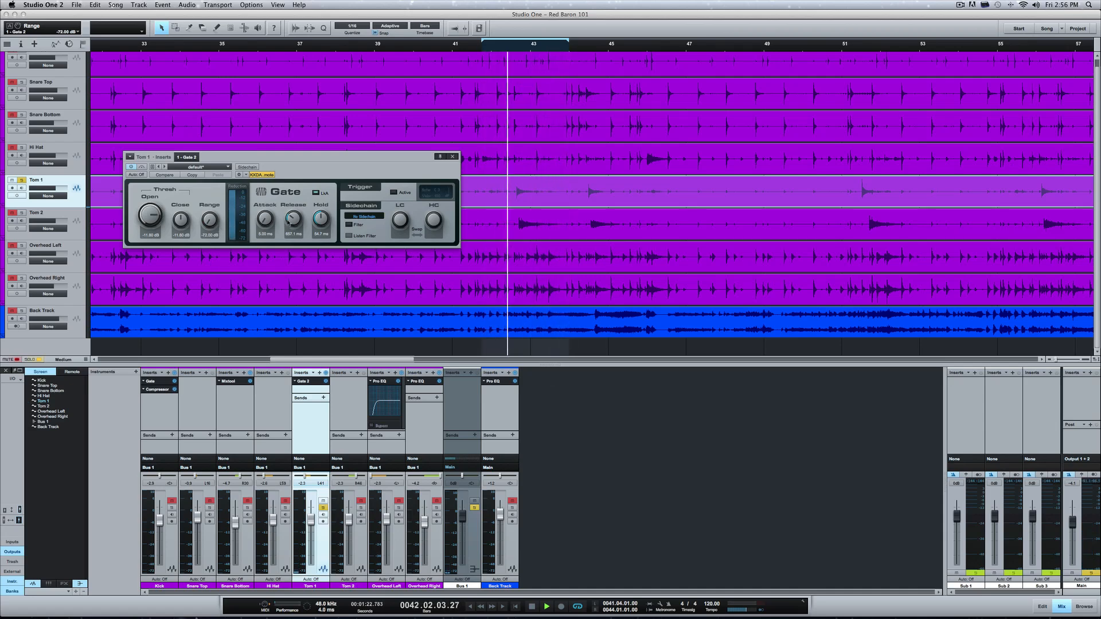
- Set the Tom 1 gate's hold to about 115 ms and its release just under 400 ms, and stop playback
{"action": "left_click_drag", "start_coordinate": [291, 218], "coordinate": [324, 217]}
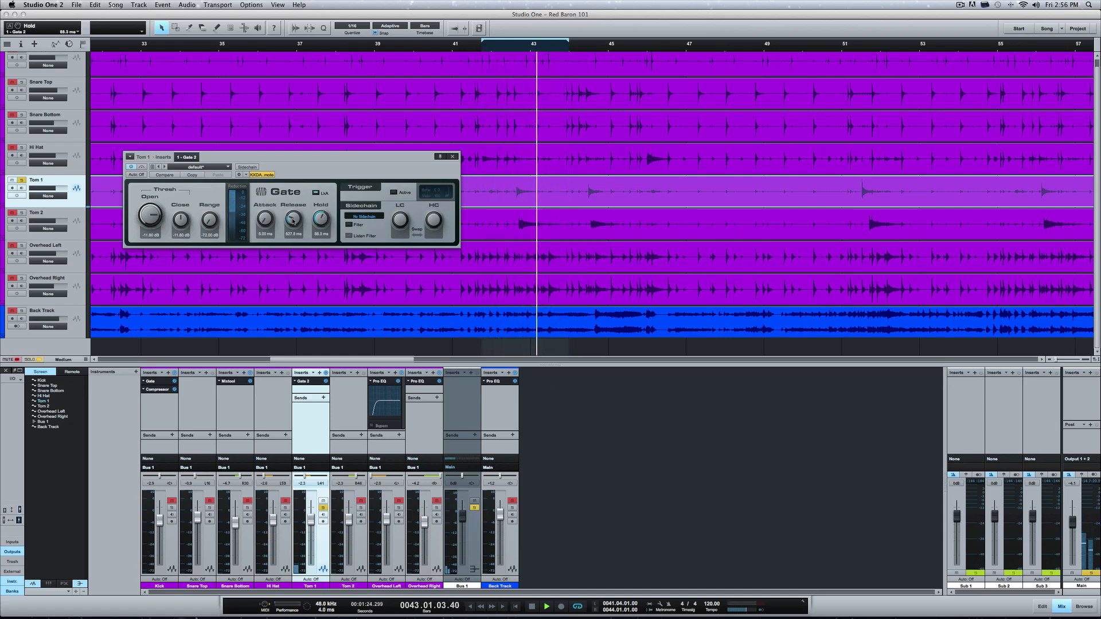
{"action": "left_click_drag", "start_coordinate": [294, 221], "coordinate": [293, 224]}
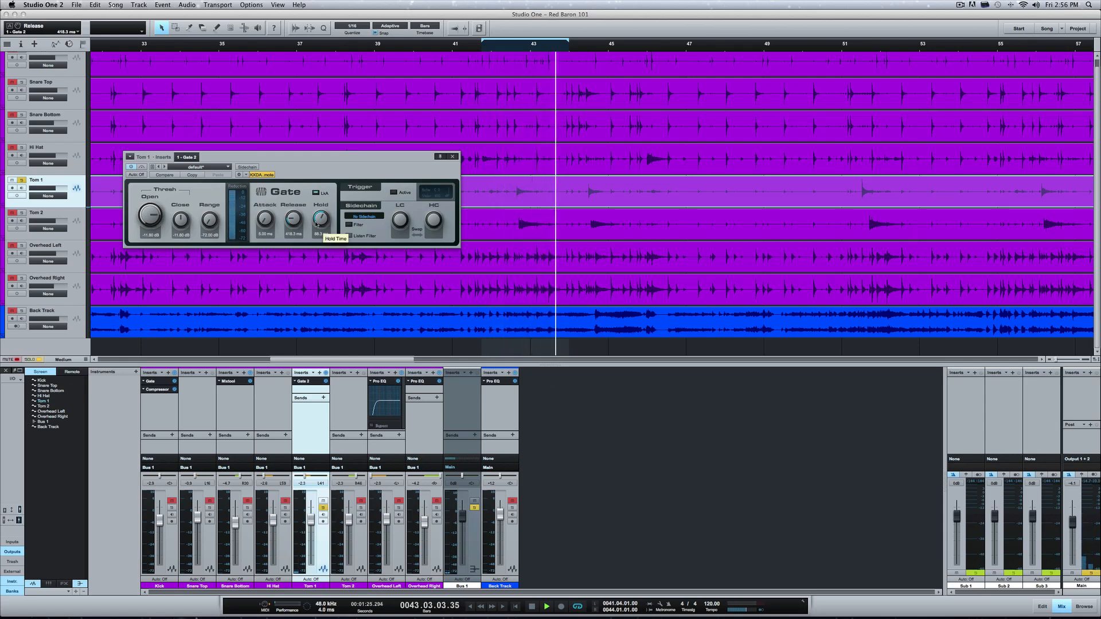
{"action": "left_click", "coordinate": [322, 223]}
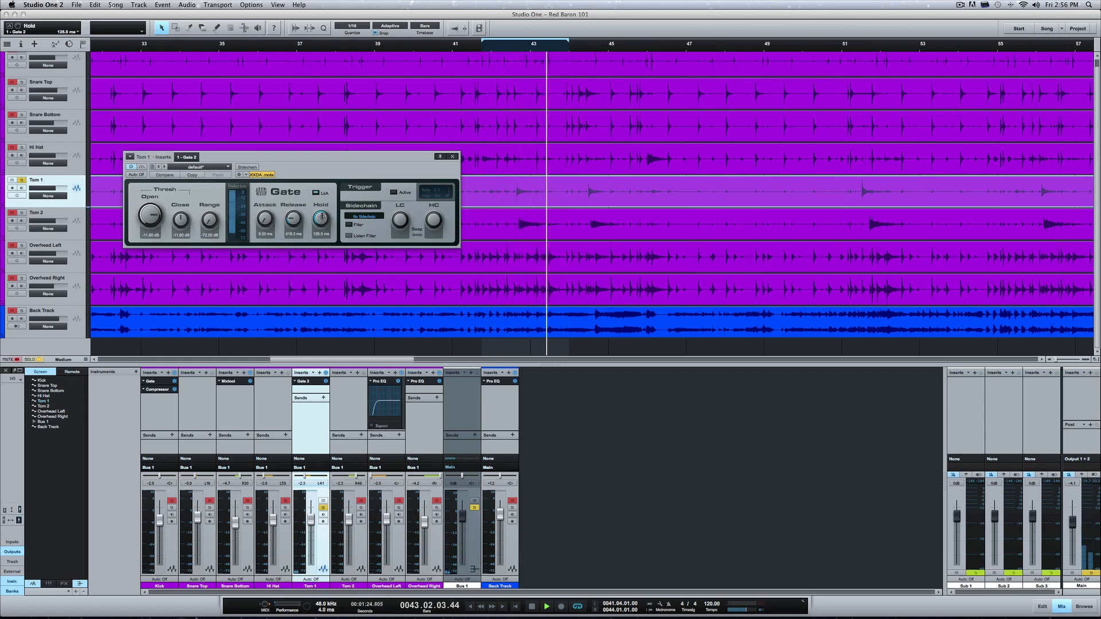
{"action": "left_click_drag", "start_coordinate": [321, 218], "coordinate": [296, 221]}
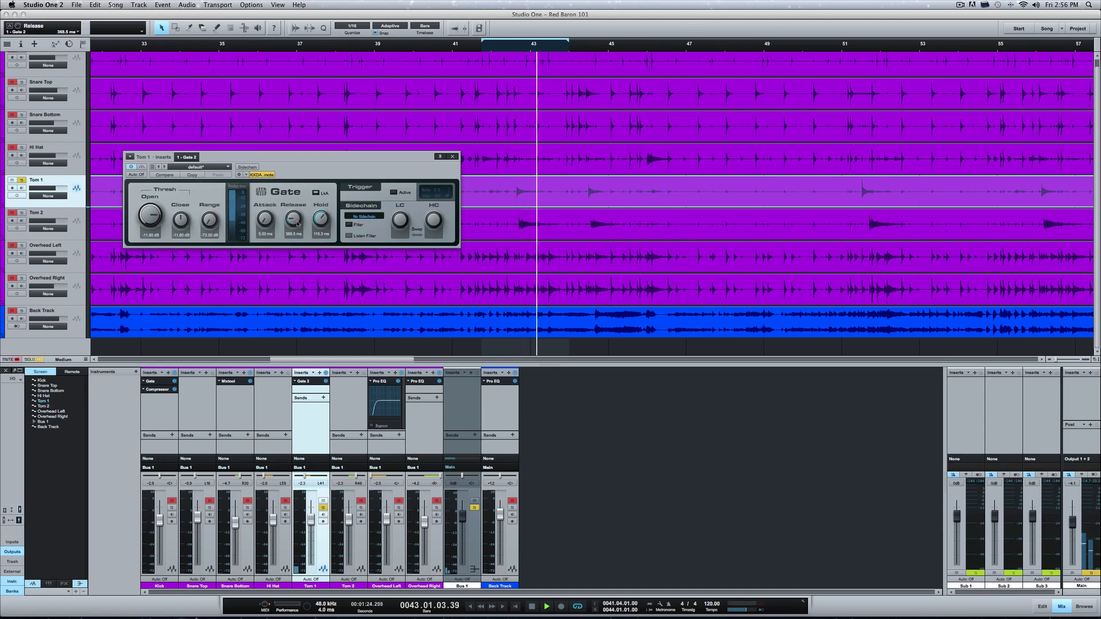
{"action": "key", "text": "space"}
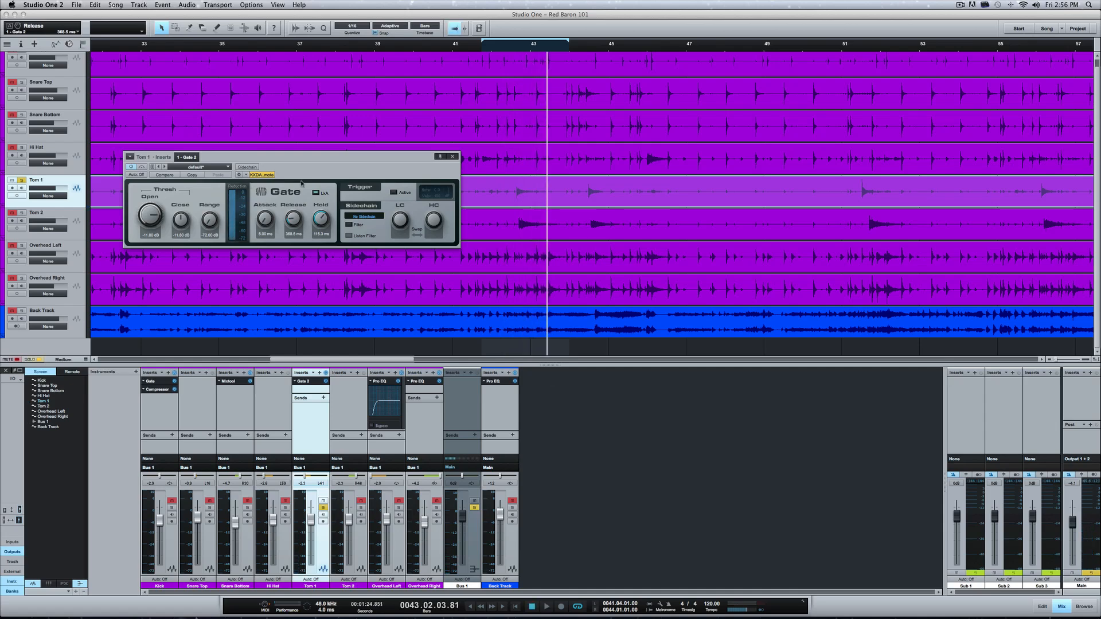
- Clear the gate window off the Tom 1 waveform and play the gated tom without looping from just before bar 40
{"action": "left_click_drag", "start_coordinate": [367, 156], "coordinate": [338, 277]}
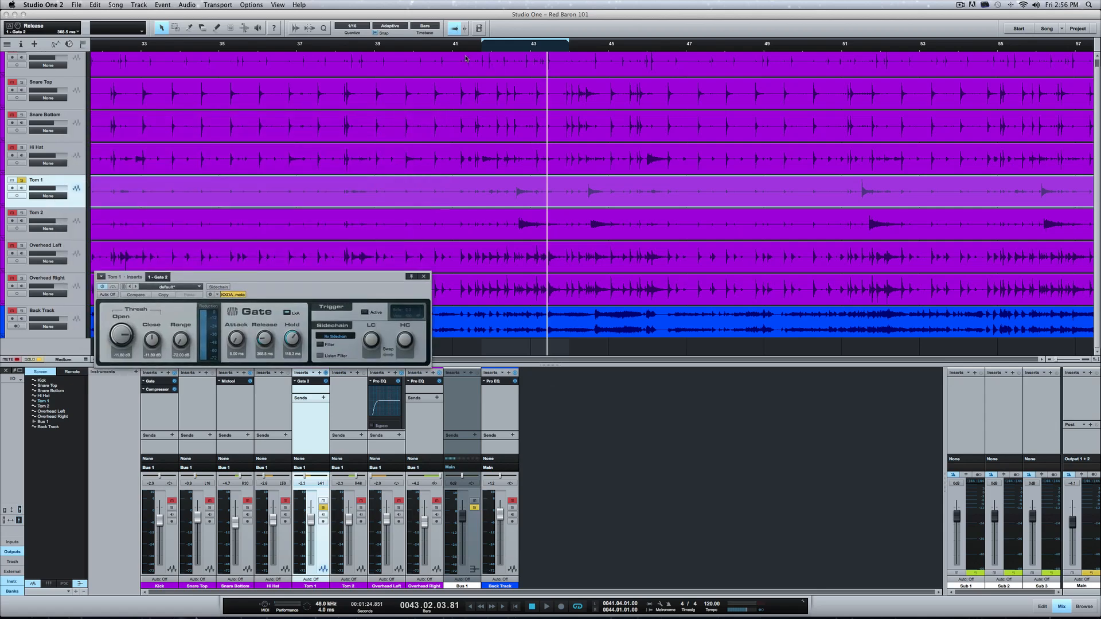
{"action": "left_click", "coordinate": [411, 49]}
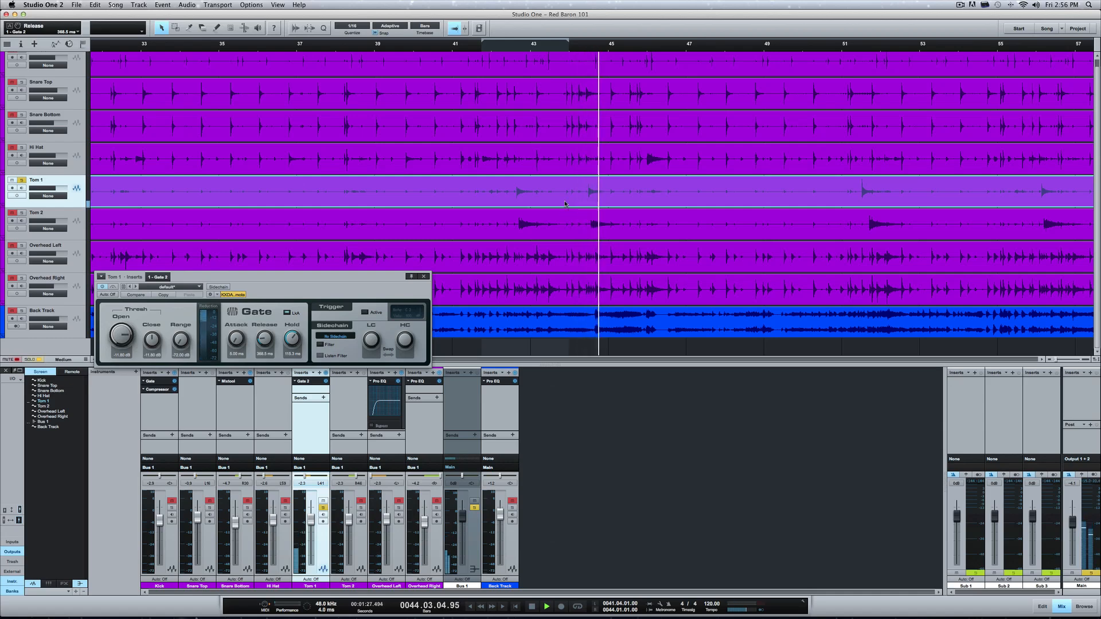
{"action": "key", "text": "space"}
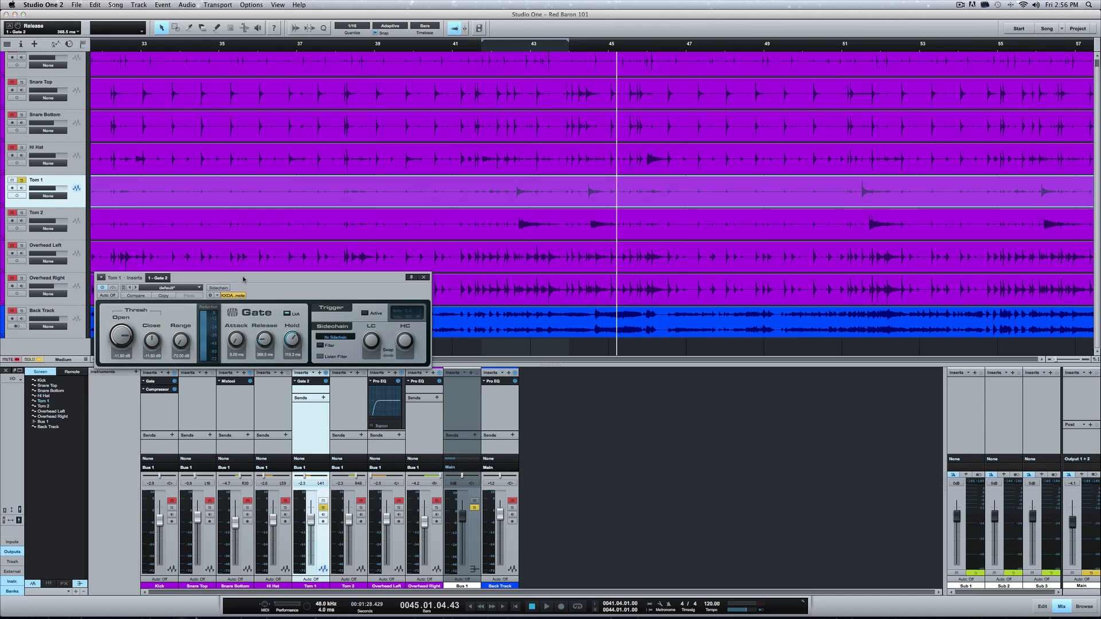
- Move the gate window to the empty mixer area and check its preset list without loading a preset
{"action": "left_click_drag", "start_coordinate": [238, 277], "coordinate": [636, 381]}
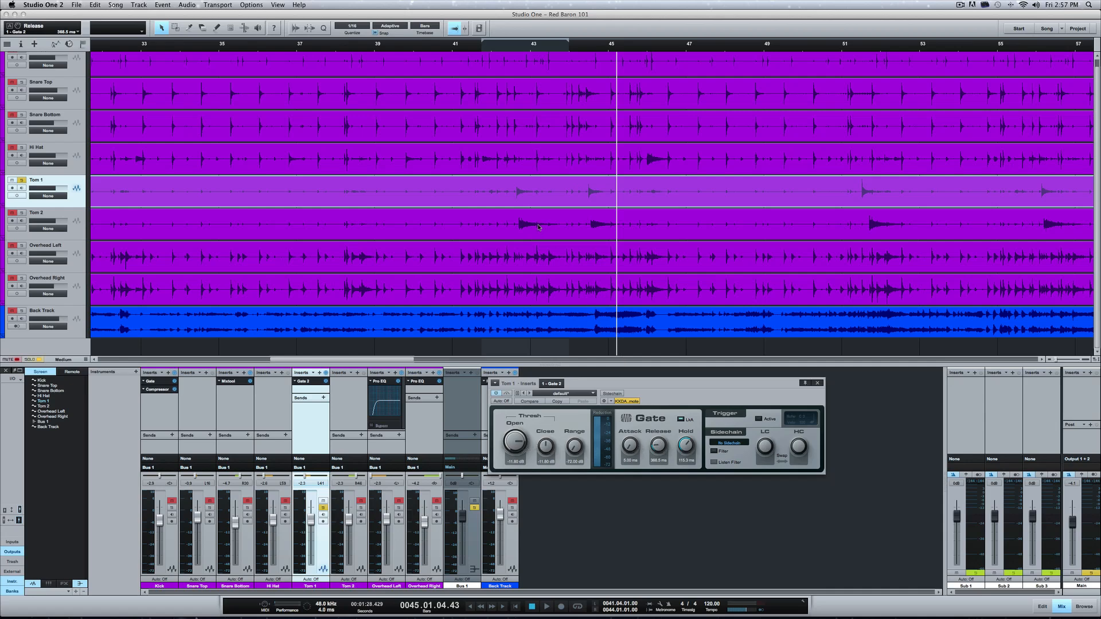
{"action": "left_click", "coordinate": [593, 394]}
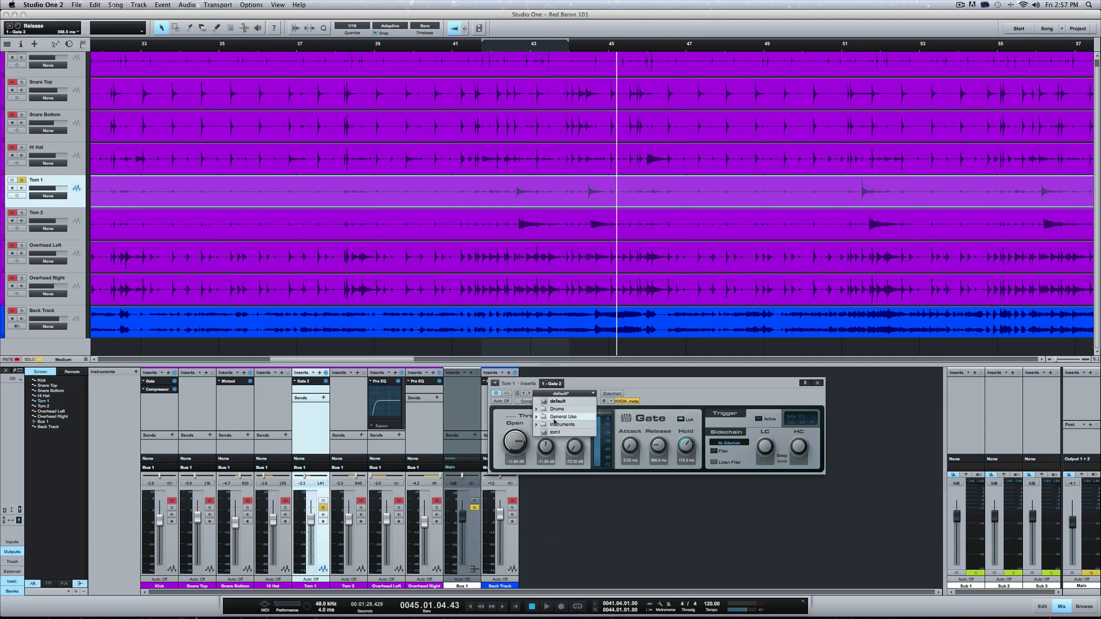
{"action": "left_click", "coordinate": [607, 387]}
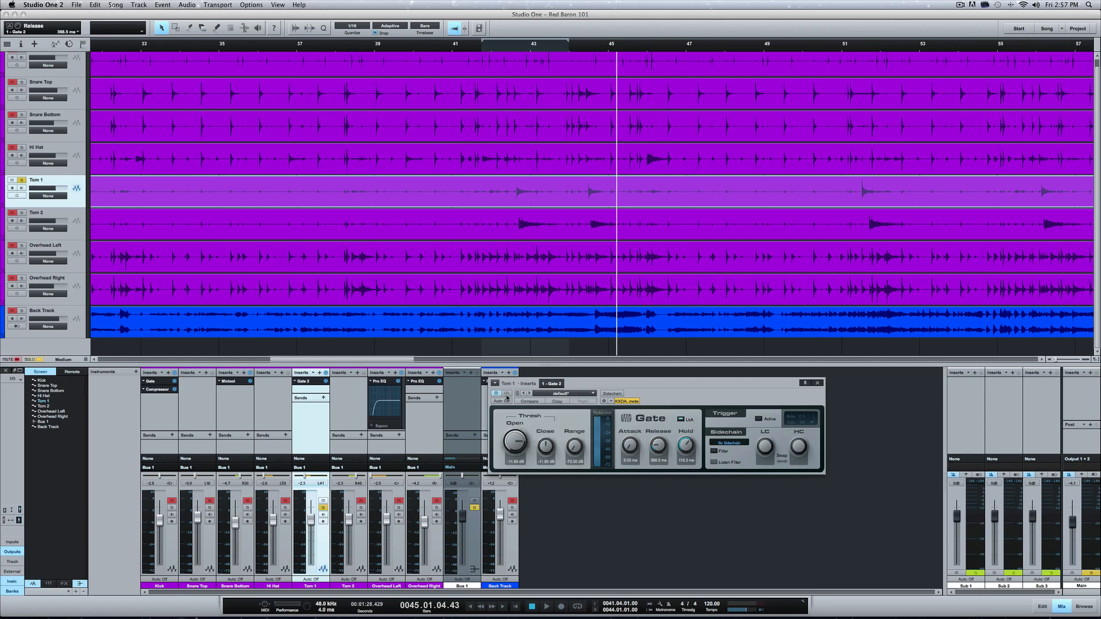
- Store the gate settings as a preset named Tom 1 and shift the gate window further into the empty mixer area
{"action": "left_click", "coordinate": [518, 395]}
{"action": "left_click", "coordinate": [539, 405]}
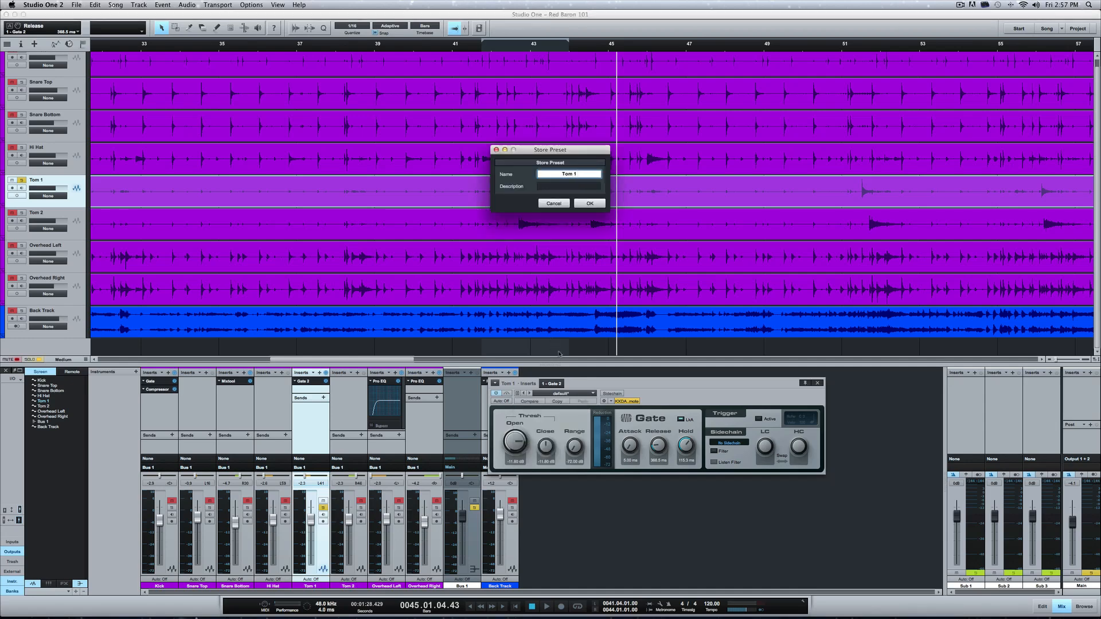
{"action": "left_click", "coordinate": [590, 204]}
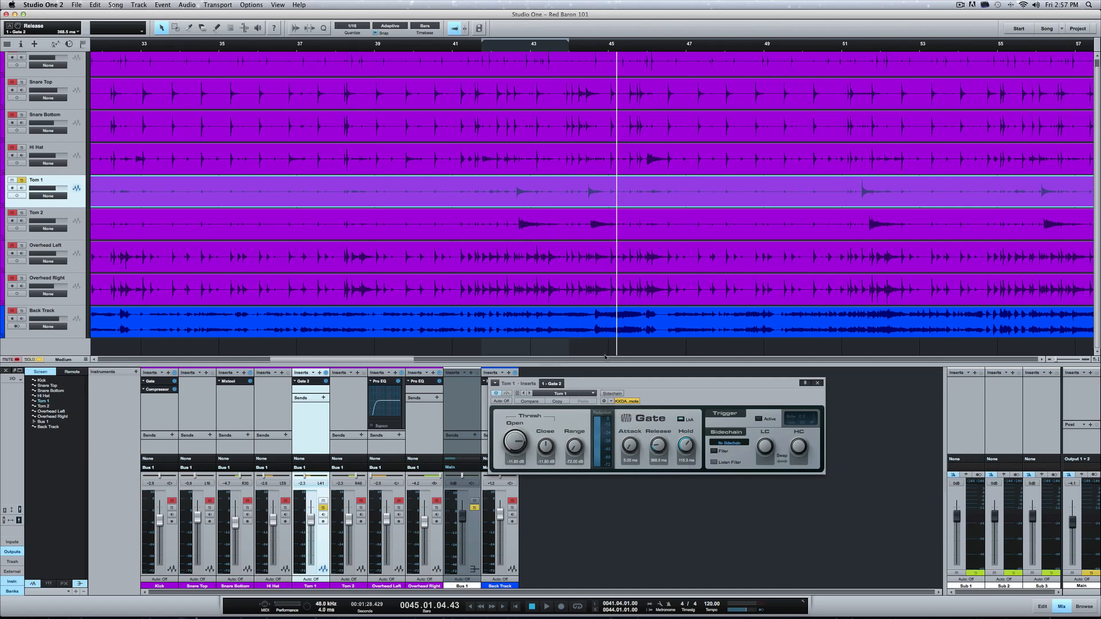
{"action": "left_click_drag", "start_coordinate": [588, 384], "coordinate": [673, 382]}
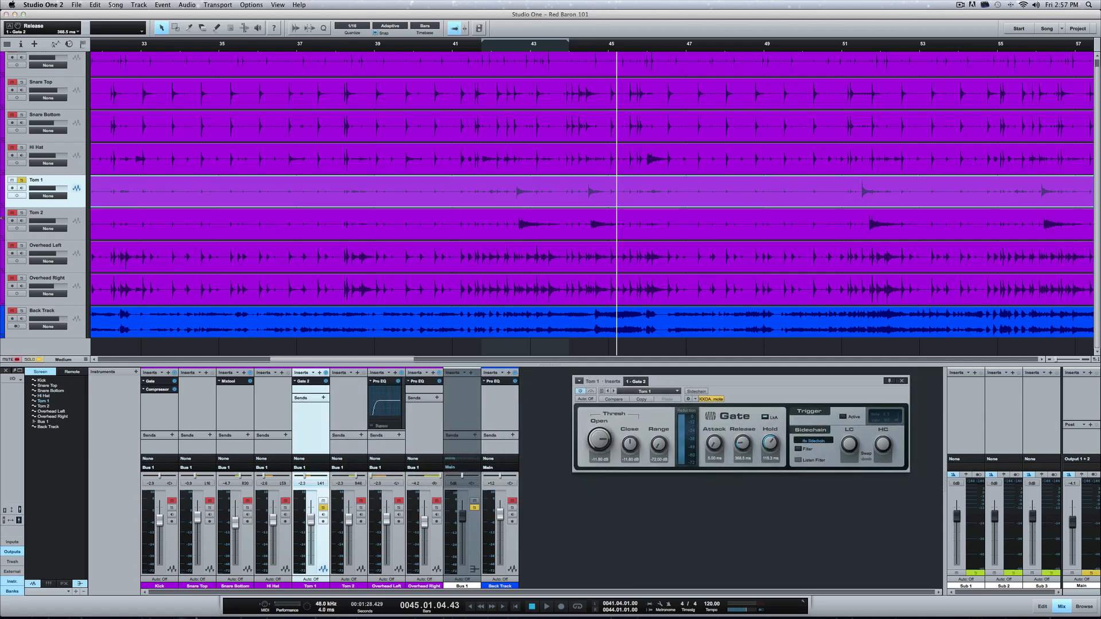
- Select and solo Tom 2, and play it looped from 41.04.01.00 to 45.04.01.00
{"action": "left_click", "coordinate": [47, 216]}
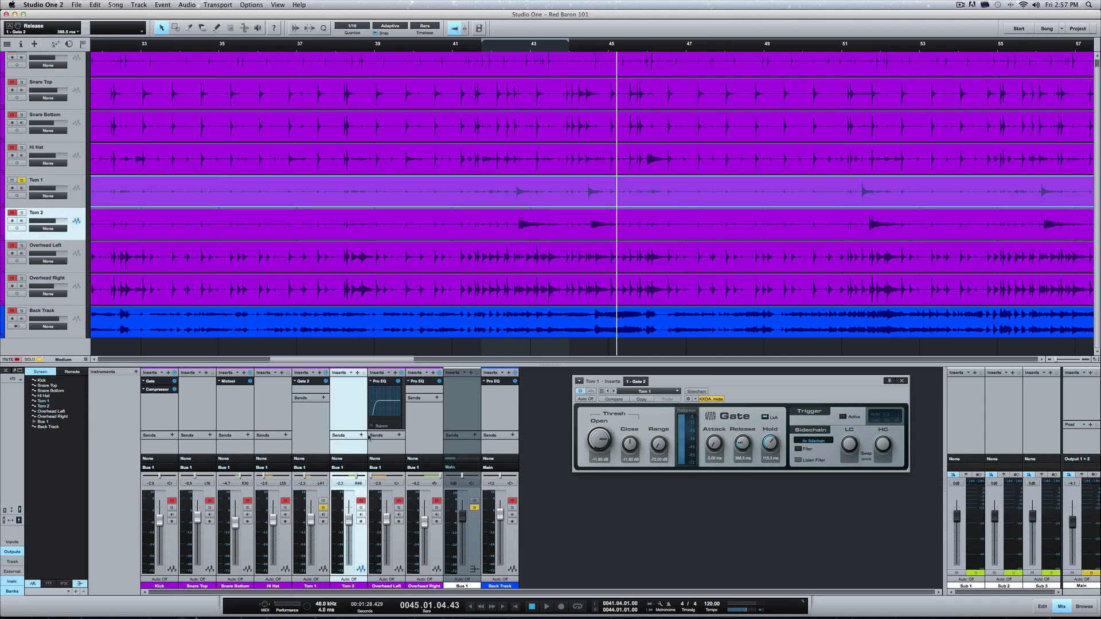
{"action": "left_click", "coordinate": [356, 374]}
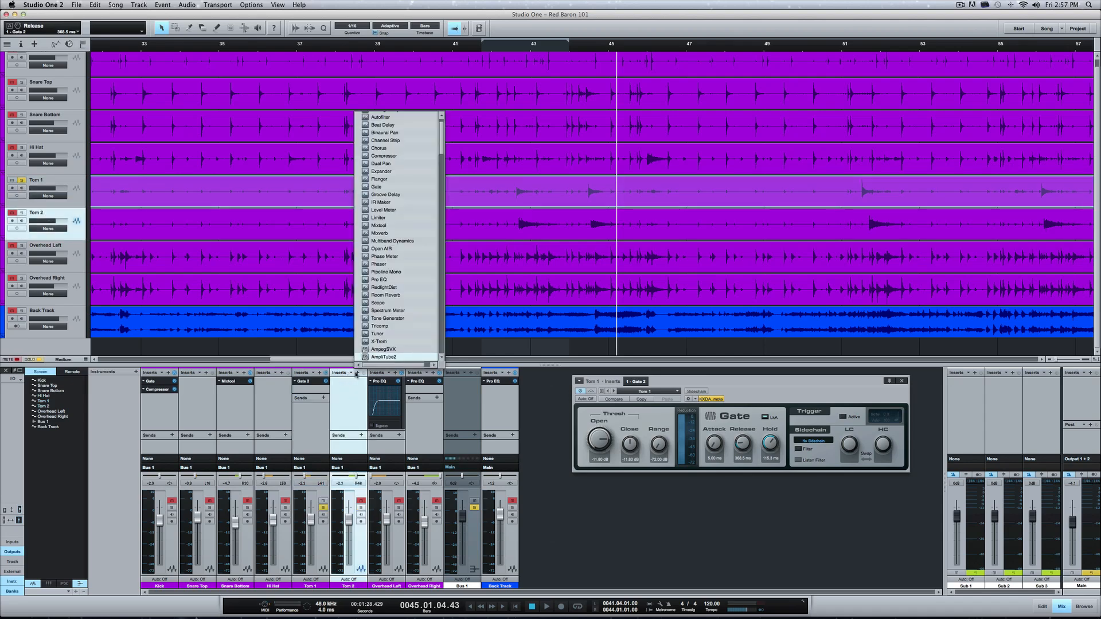
{"action": "left_click", "coordinate": [359, 508]}
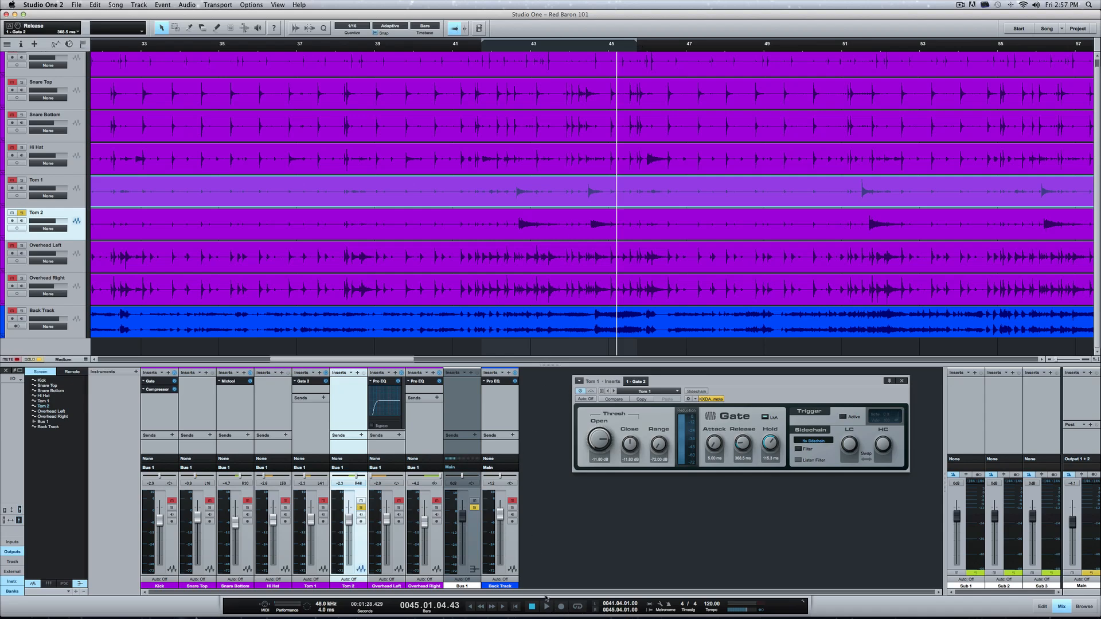
{"action": "left_click", "coordinate": [579, 610]}
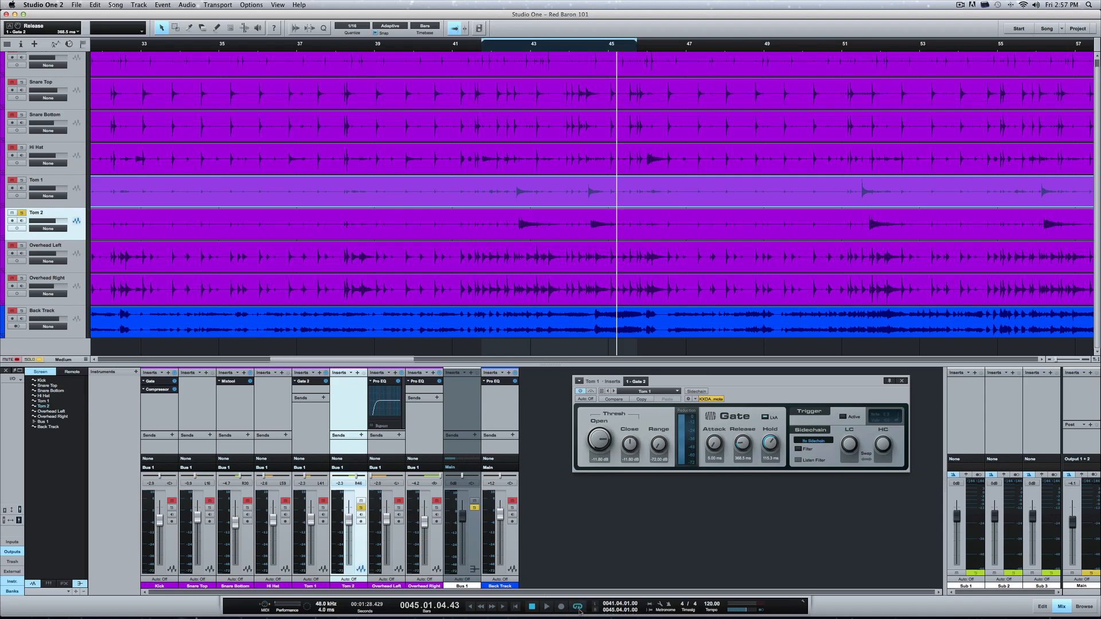
{"action": "left_click", "coordinate": [545, 607]}
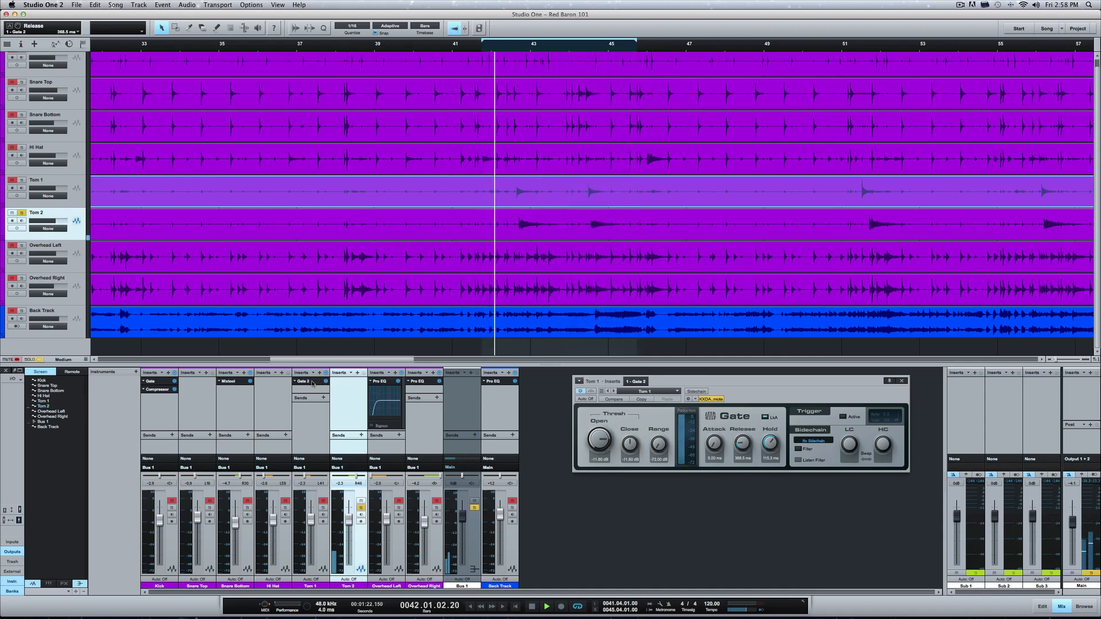
- Copy the Tom 1 gate onto the Tom 2 channel and raise its open threshold to about -8.2 dB
{"action": "left_click_drag", "start_coordinate": [313, 383], "coordinate": [344, 387]}
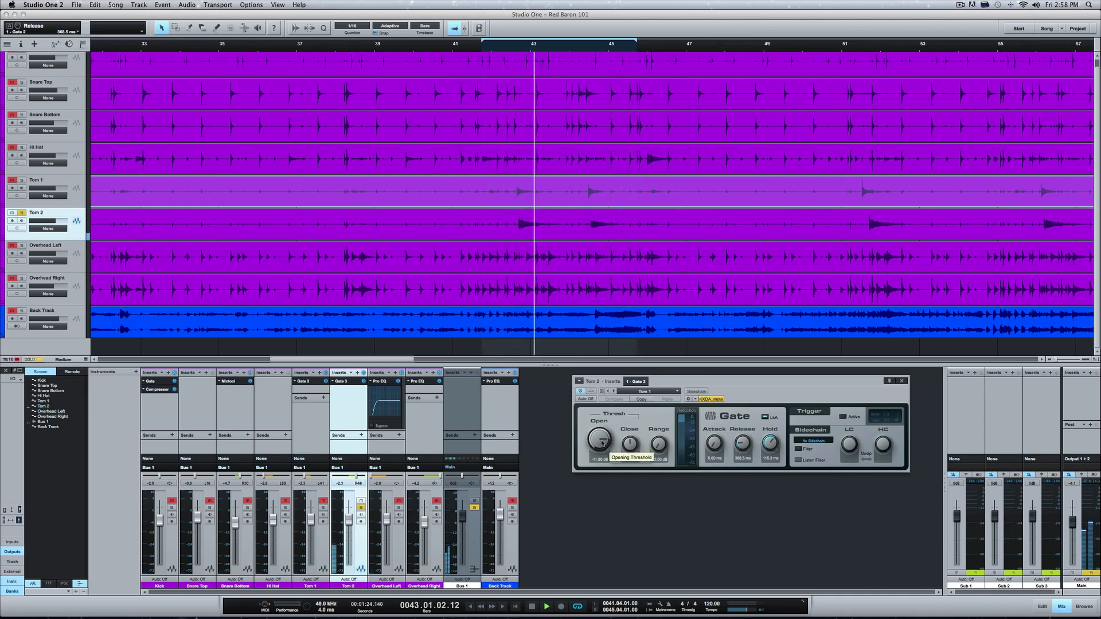
{"action": "left_click_drag", "start_coordinate": [601, 440], "coordinate": [600, 435]}
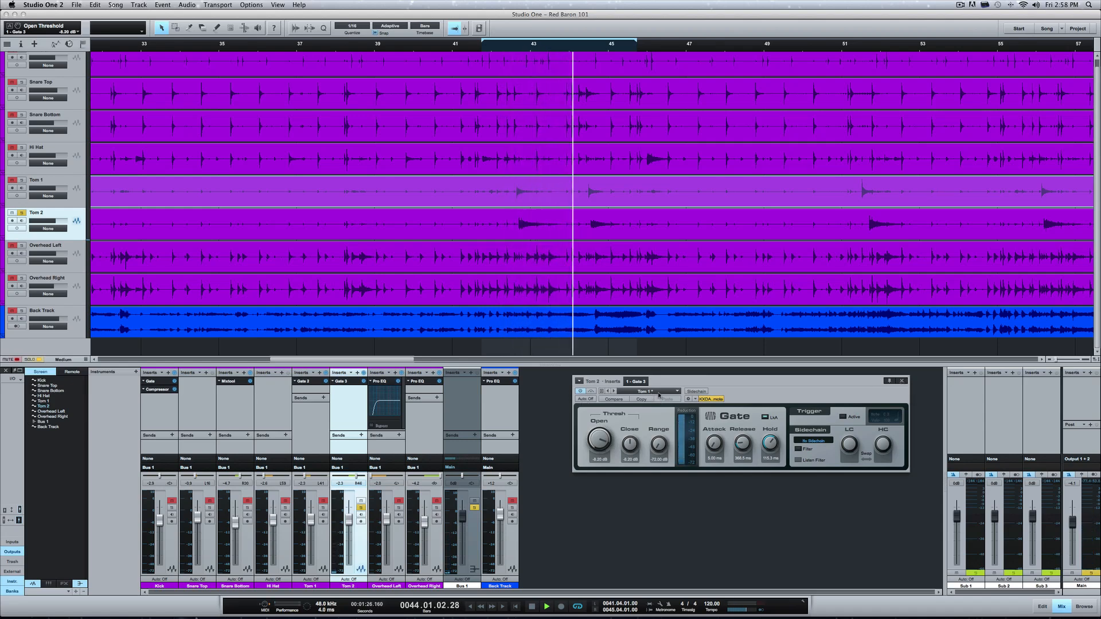
- Store the Tom 2 gate settings as a preset named Tom 2 and close the gate window
{"action": "left_click", "coordinate": [627, 393]}
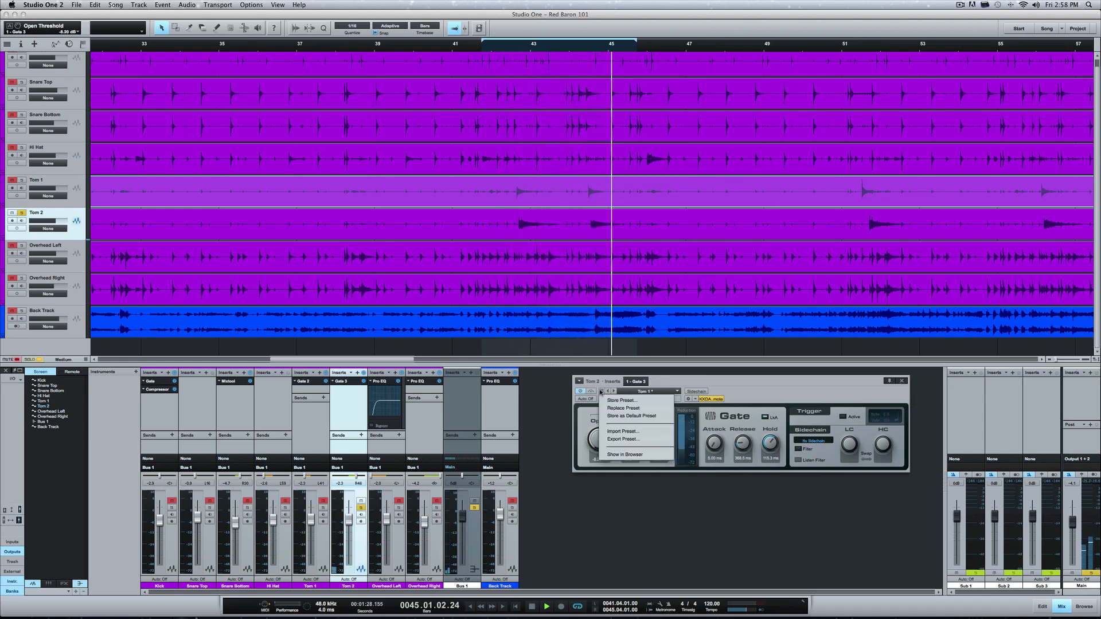
{"action": "left_click", "coordinate": [620, 400]}
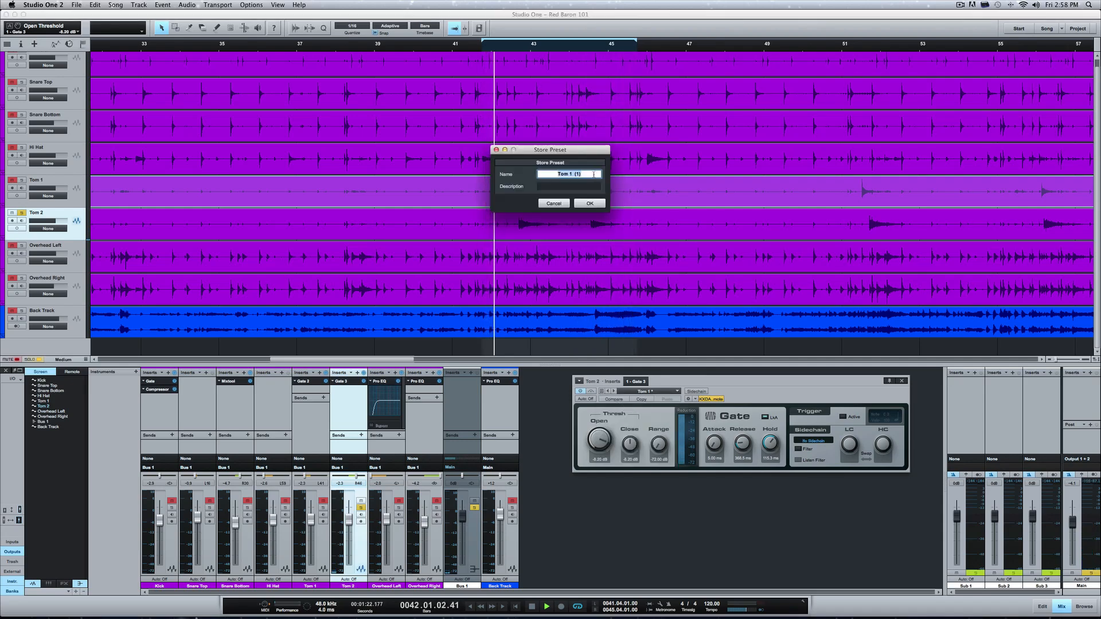
{"action": "key", "text": "BackSpace"}
{"action": "key", "text": "BackSpace"}
{"action": "key", "text": "BackSpace"}
{"action": "key", "text": "BackSpace"}
{"action": "key", "text": "BackSpace"}
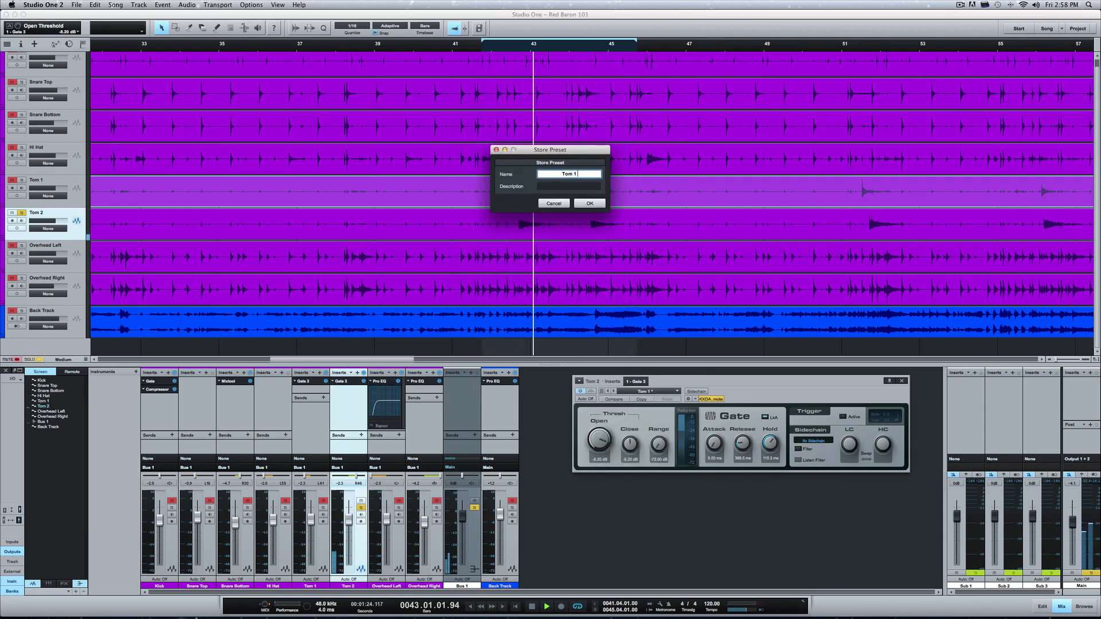
{"action": "type", "text": "2"}
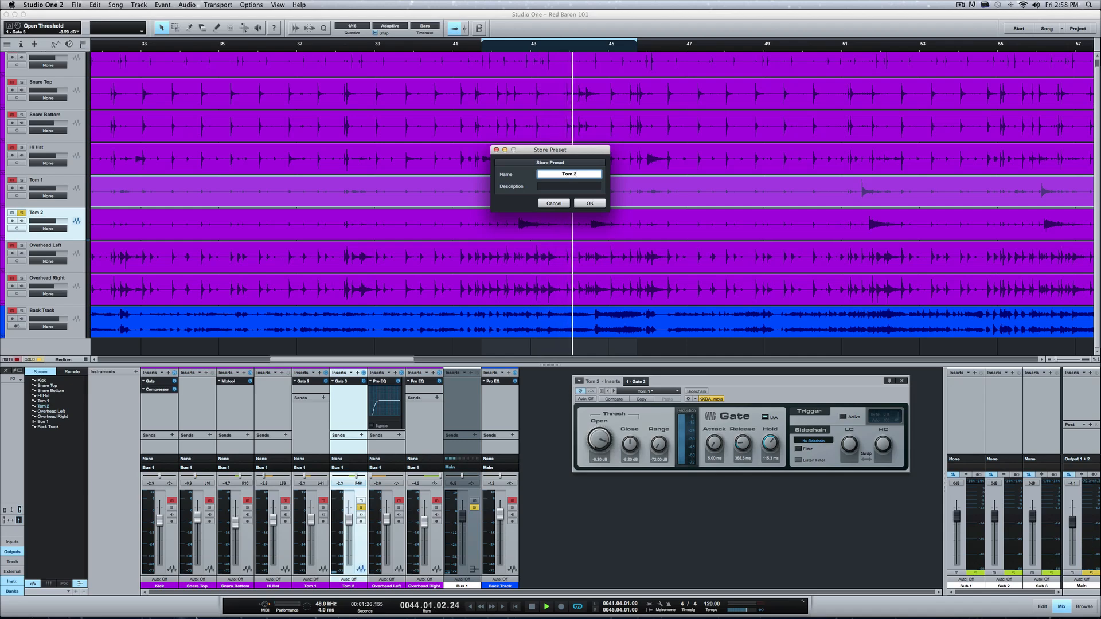
{"action": "left_click", "coordinate": [588, 203]}
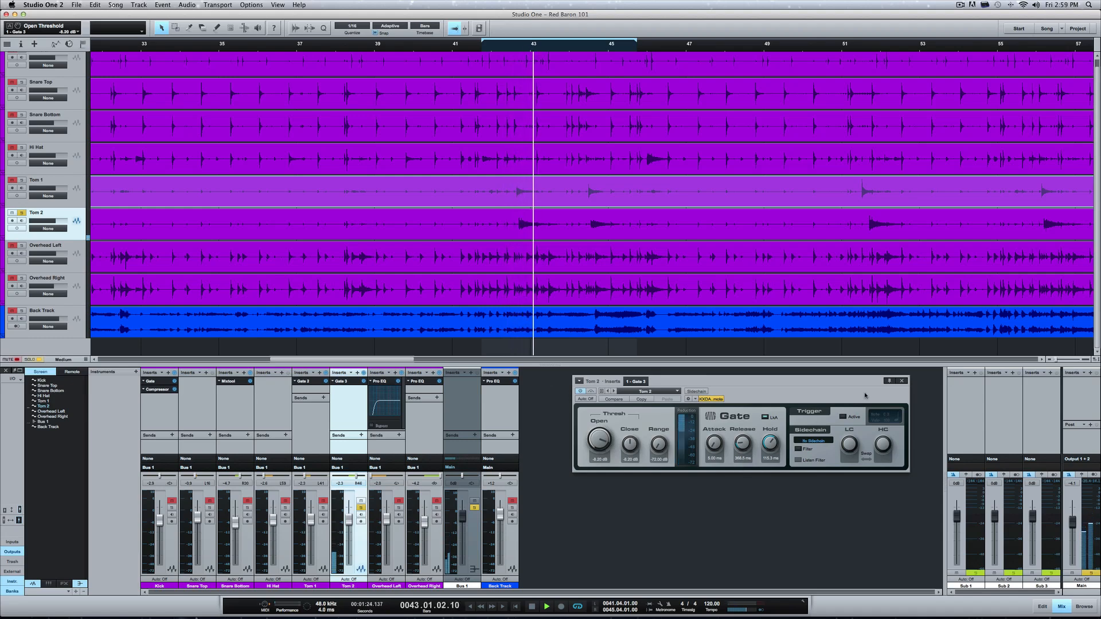
{"action": "left_click", "coordinate": [901, 380]}
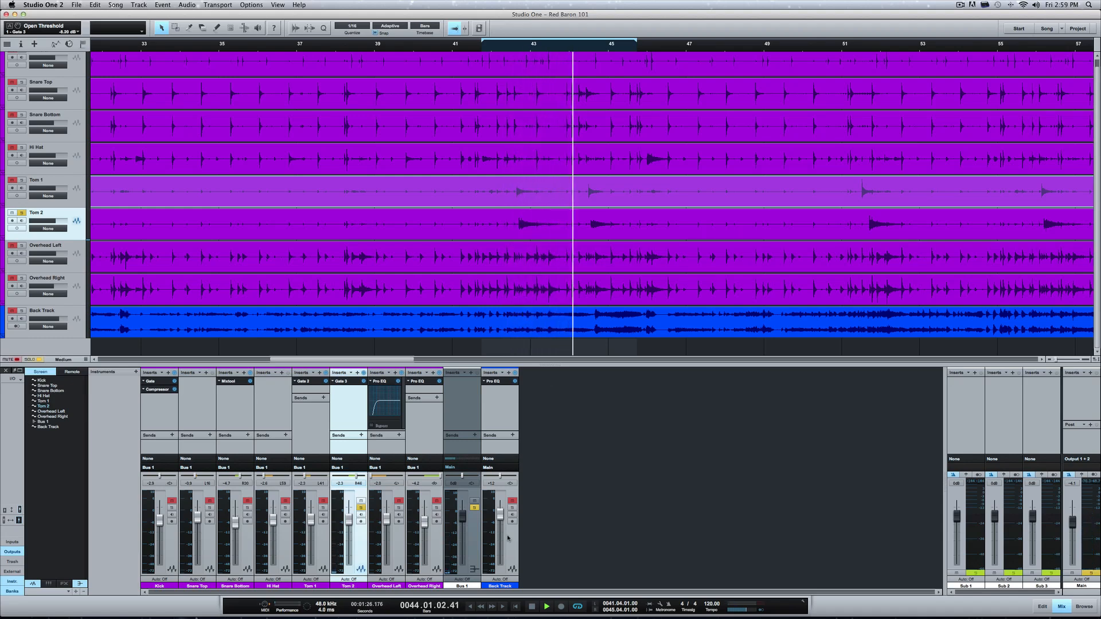
- Take Tom 2 out of solo and play all the drums from just before bar 36
{"action": "left_click", "coordinate": [360, 508]}
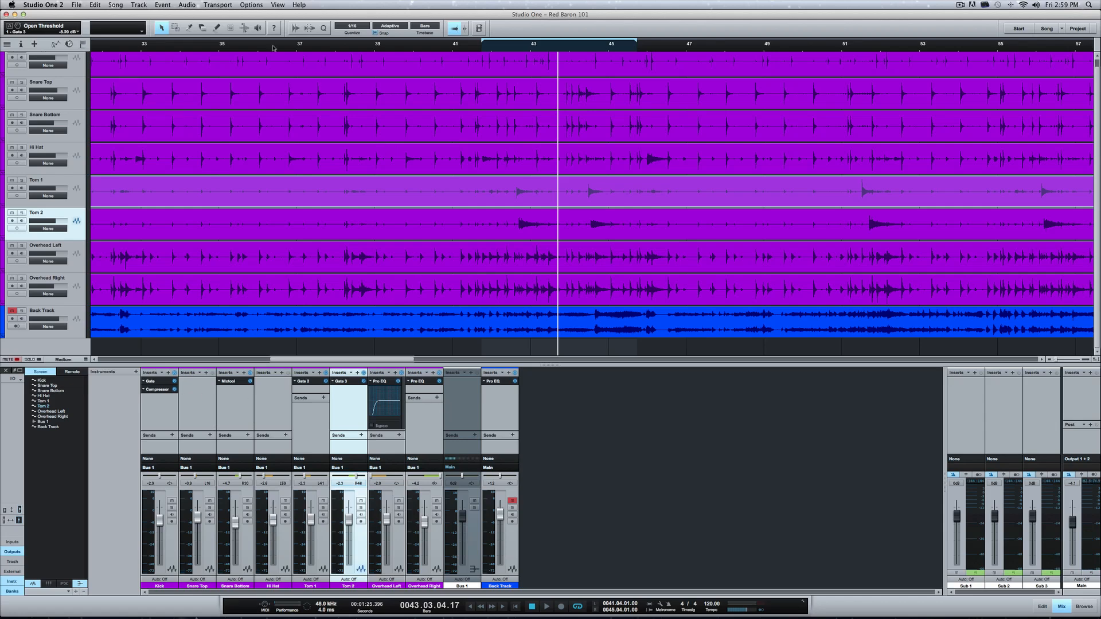
{"action": "left_click", "coordinate": [247, 50]}
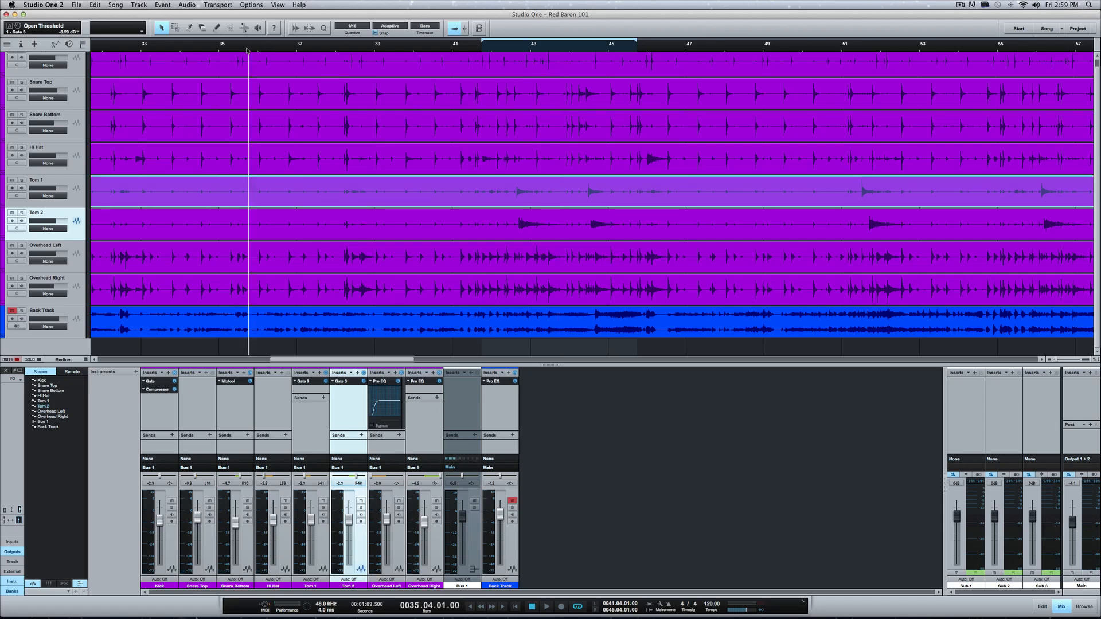
{"action": "key", "text": "space"}
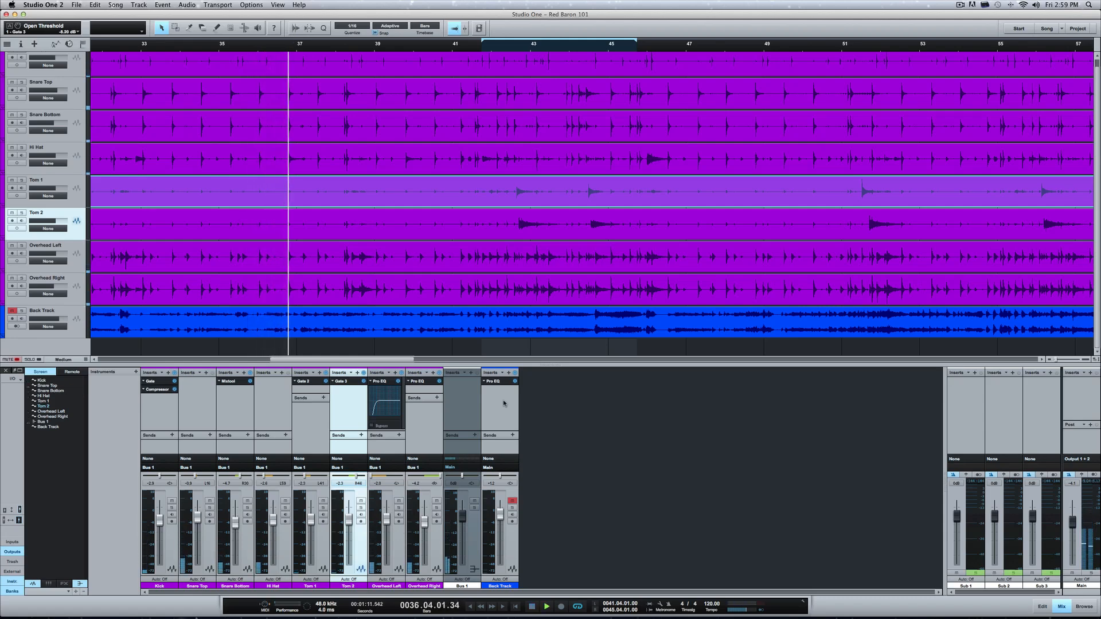
- Unmute the Back Track, lower its volume to -1.4 dB against the drums, and stop playback
{"action": "left_click", "coordinate": [512, 501]}
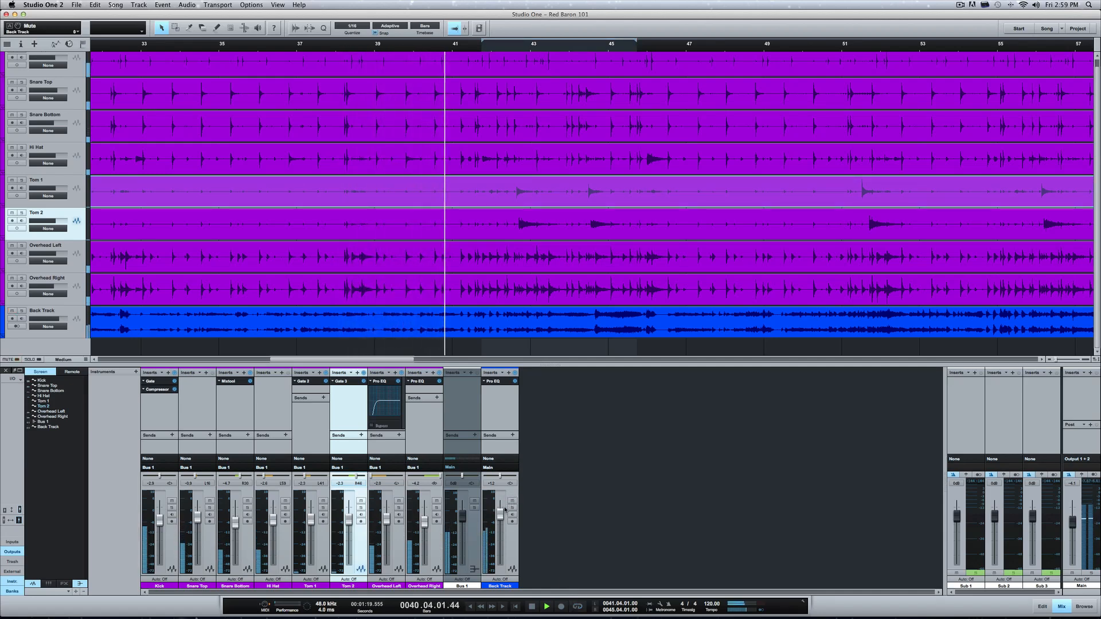
{"action": "left_click_drag", "start_coordinate": [500, 514], "coordinate": [499, 520]}
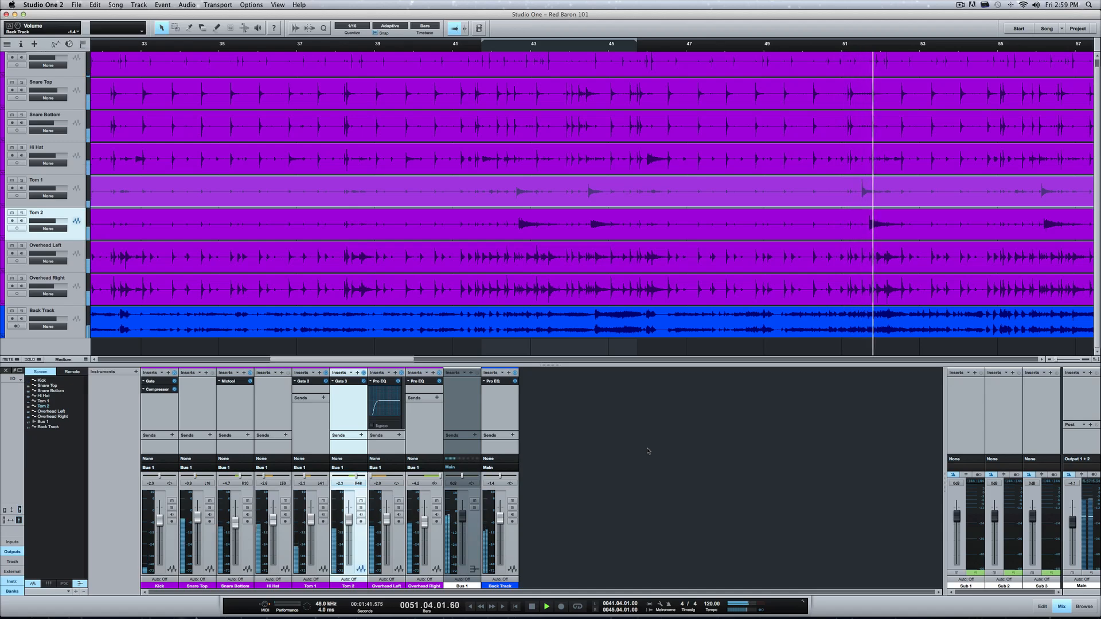
{"action": "key", "text": "space"}
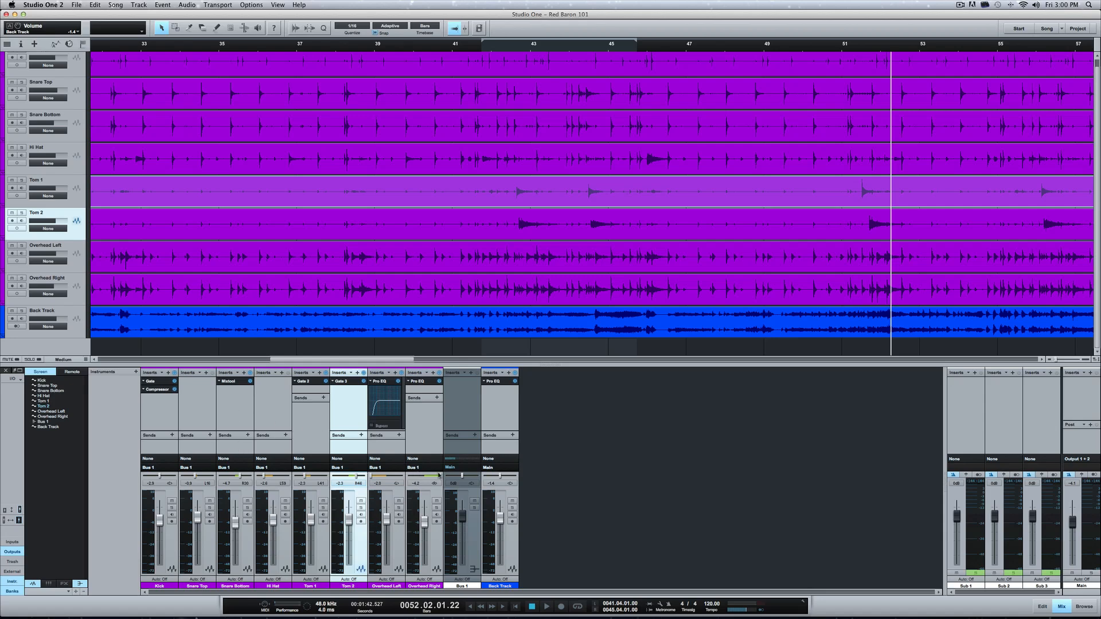
- Insert Multiband Dynamics on Bus 1 and position its window in the empty mixer area
{"action": "left_click", "coordinate": [470, 374]}
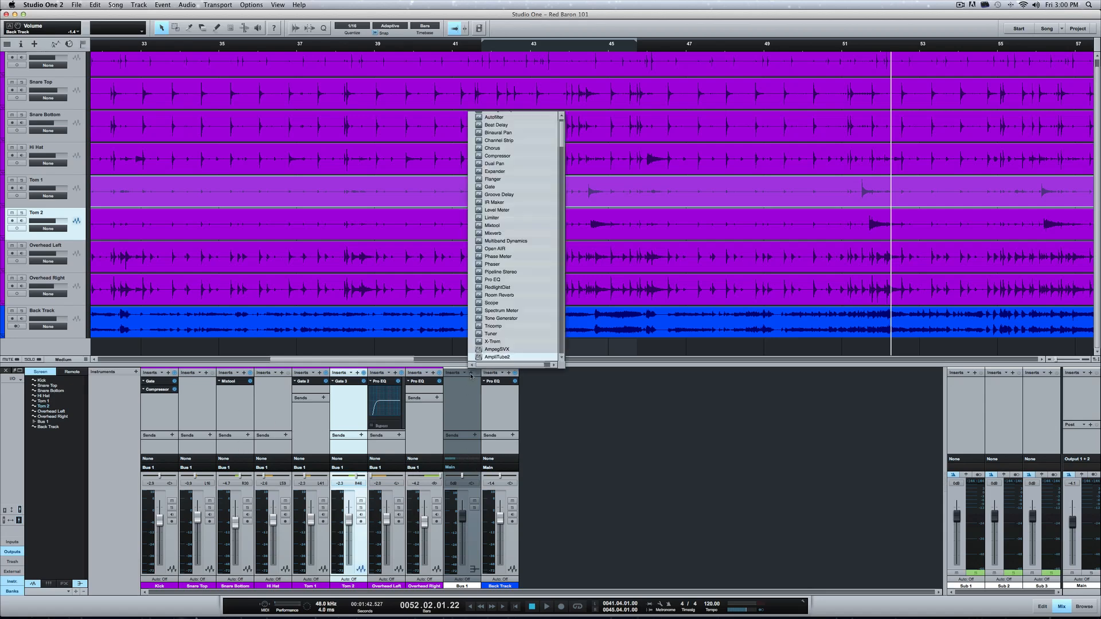
{"action": "left_click", "coordinate": [495, 241]}
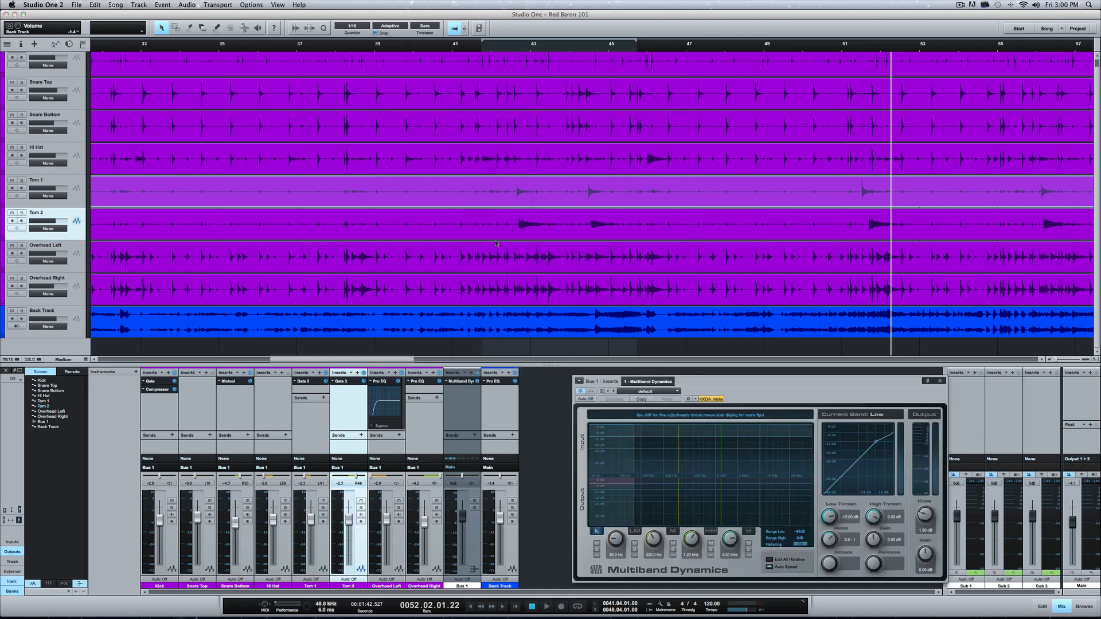
{"action": "left_click_drag", "start_coordinate": [749, 379], "coordinate": [720, 365]}
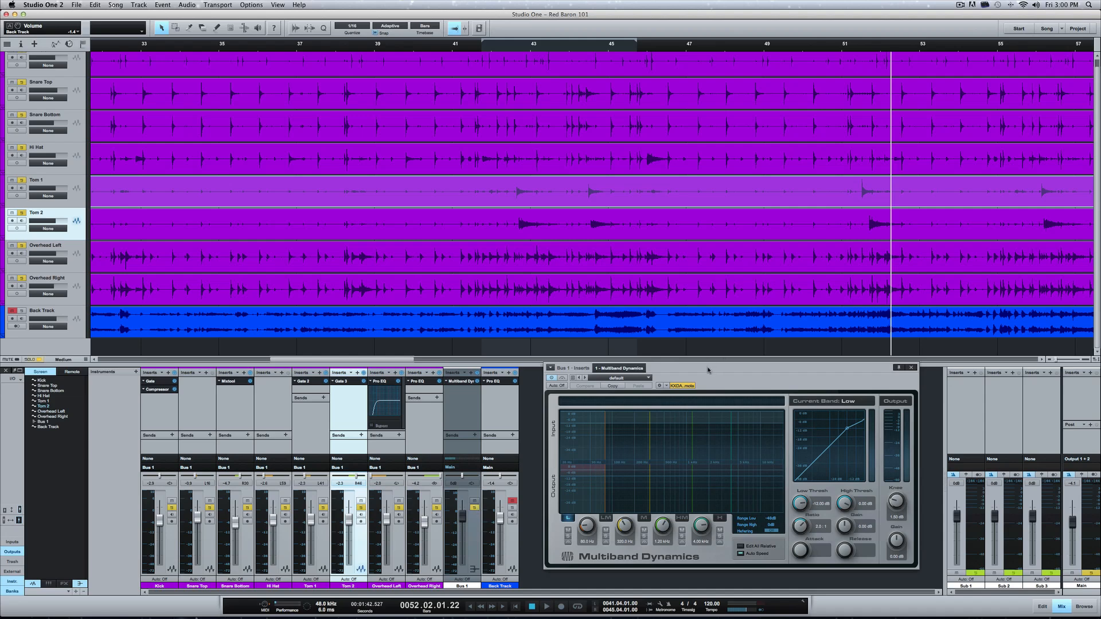
{"action": "left_click_drag", "start_coordinate": [708, 370], "coordinate": [707, 374]}
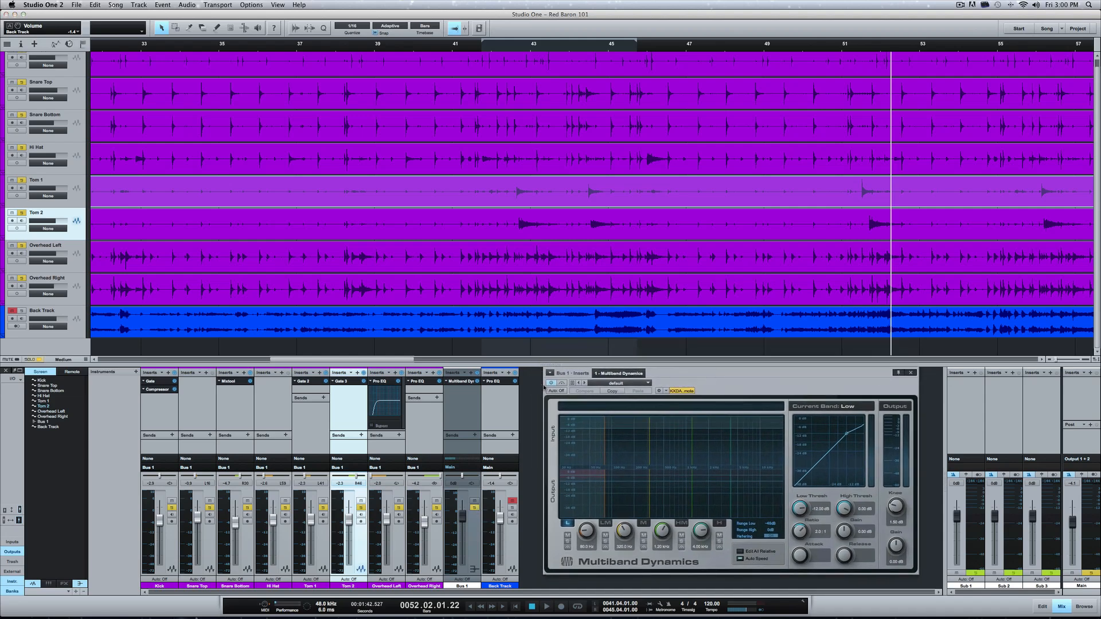
- Load the Drum Subgroup preset from the Mix presets into the Bus 1 Multiband Dynamics
{"action": "left_click", "coordinate": [609, 384]}
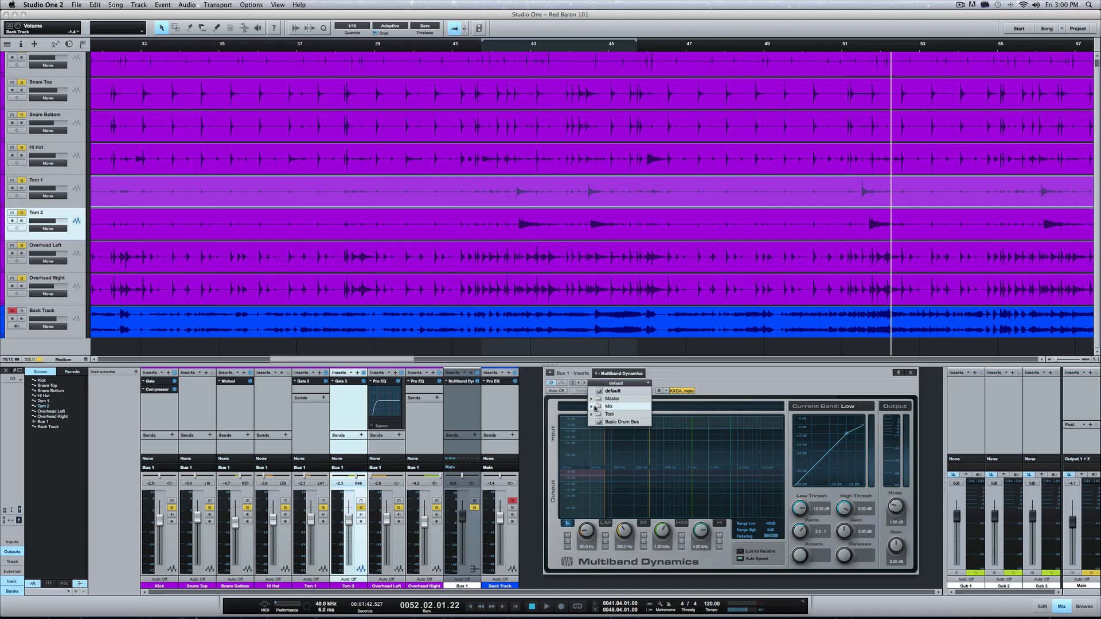
{"action": "left_click", "coordinate": [595, 408]}
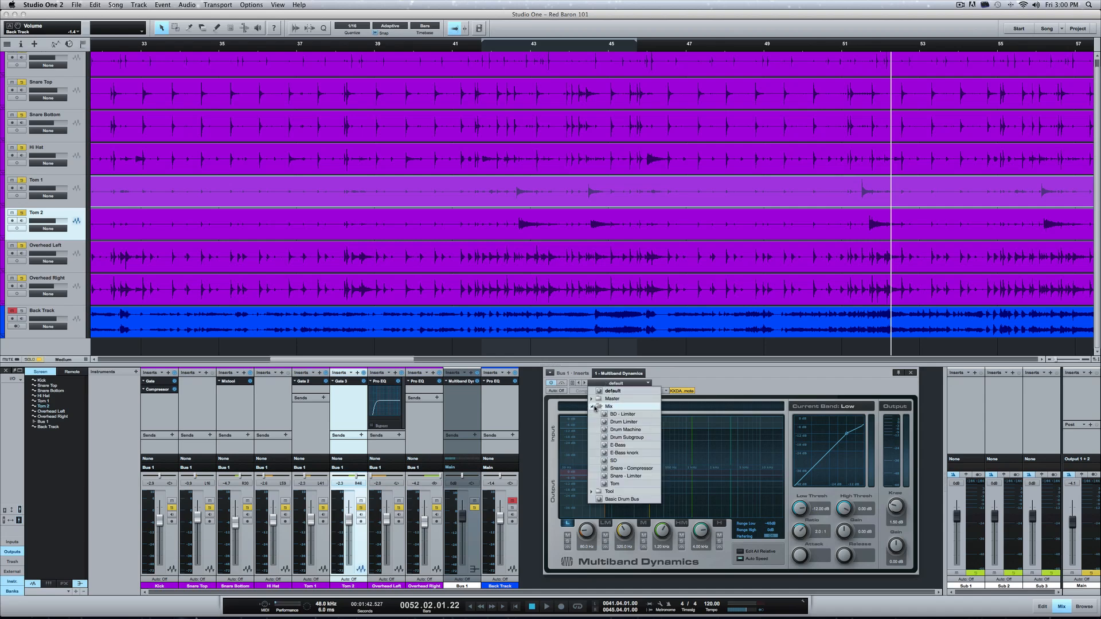
{"action": "left_click", "coordinate": [619, 438]}
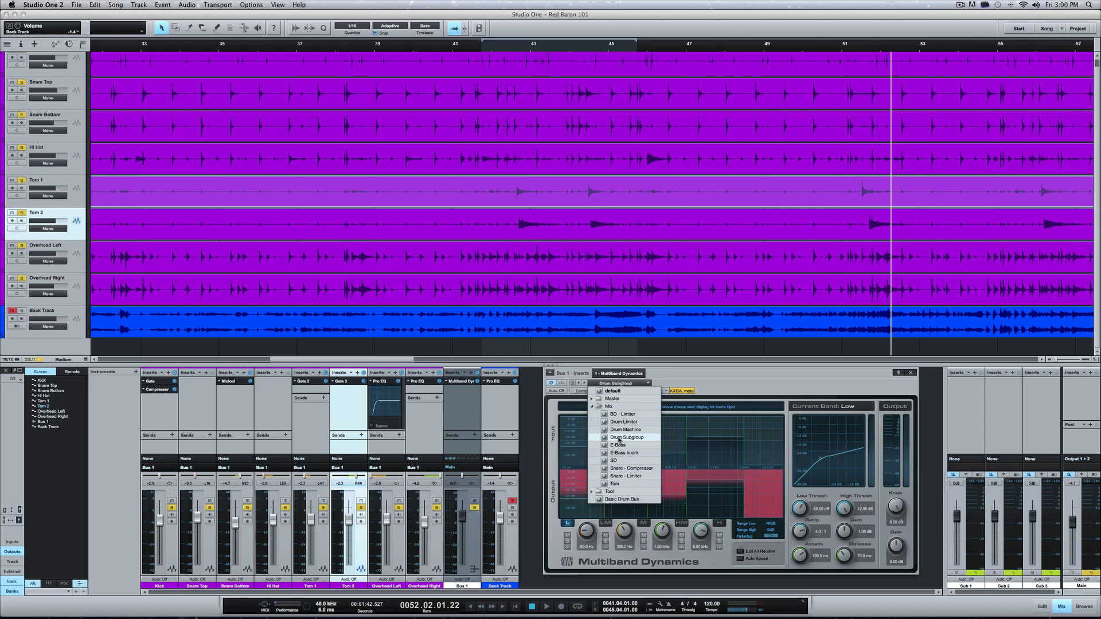
{"action": "left_click", "coordinate": [687, 379]}
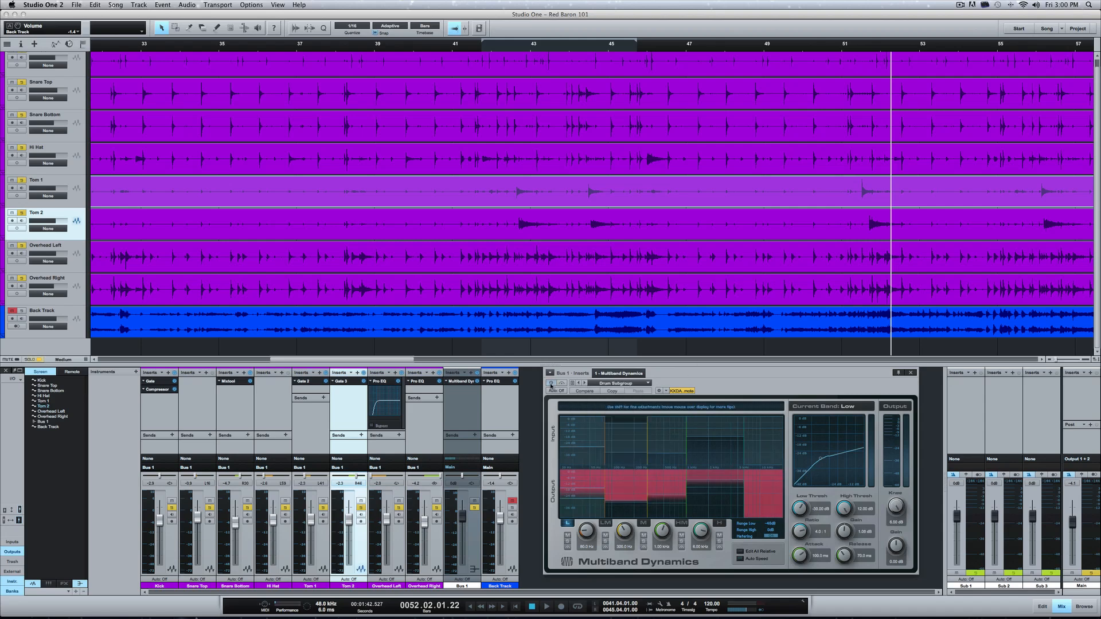
- Play the drums from about bar 38 and compare the Multiband Dynamics bypassed and active, ending with it active and playback stopped
{"action": "left_click", "coordinate": [550, 383]}
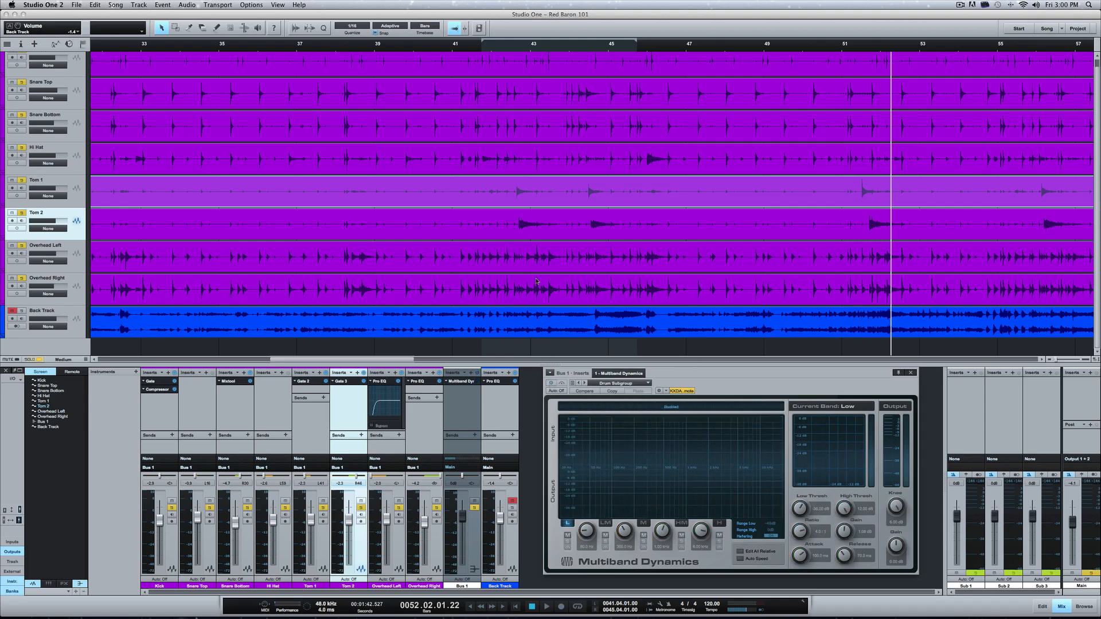
{"action": "left_click", "coordinate": [336, 51]}
{"action": "key", "text": "space"}
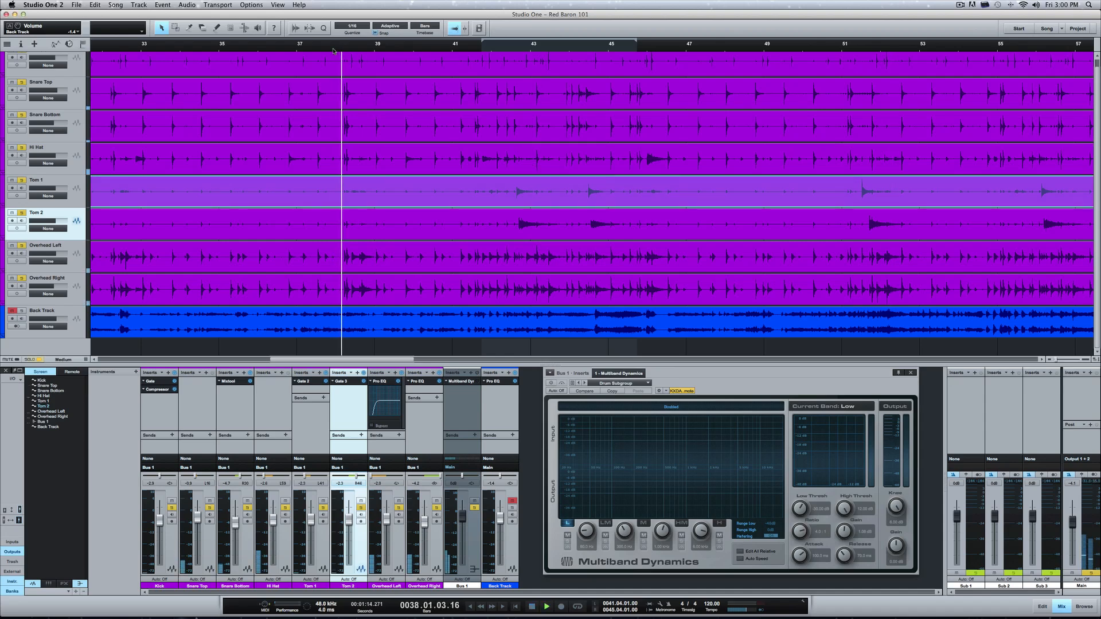
{"action": "left_click", "coordinate": [551, 383]}
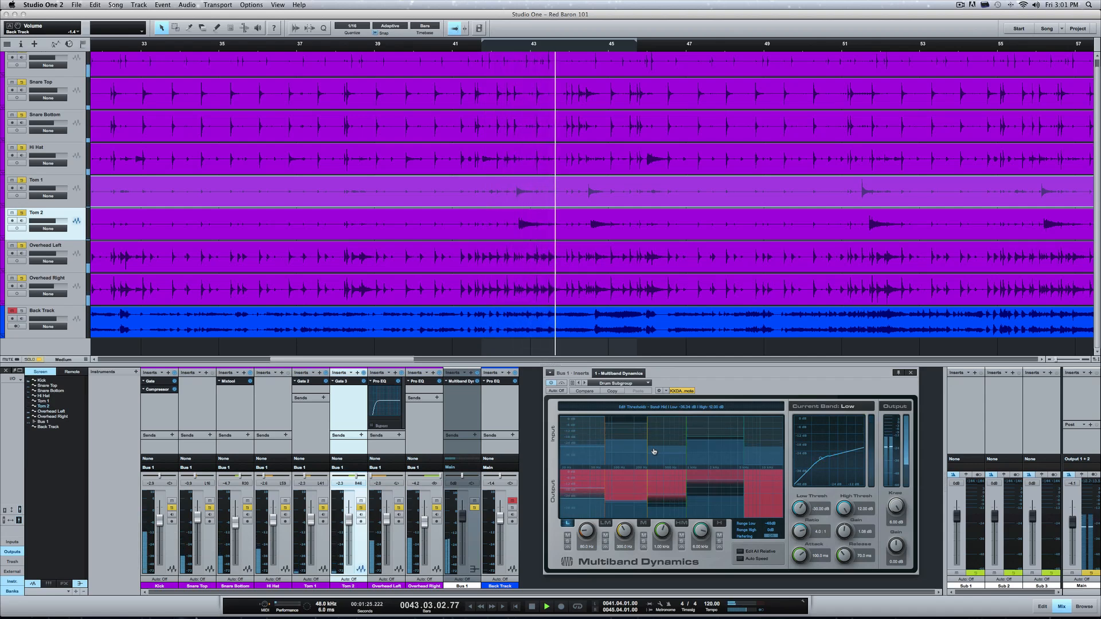
{"action": "key", "text": "space"}
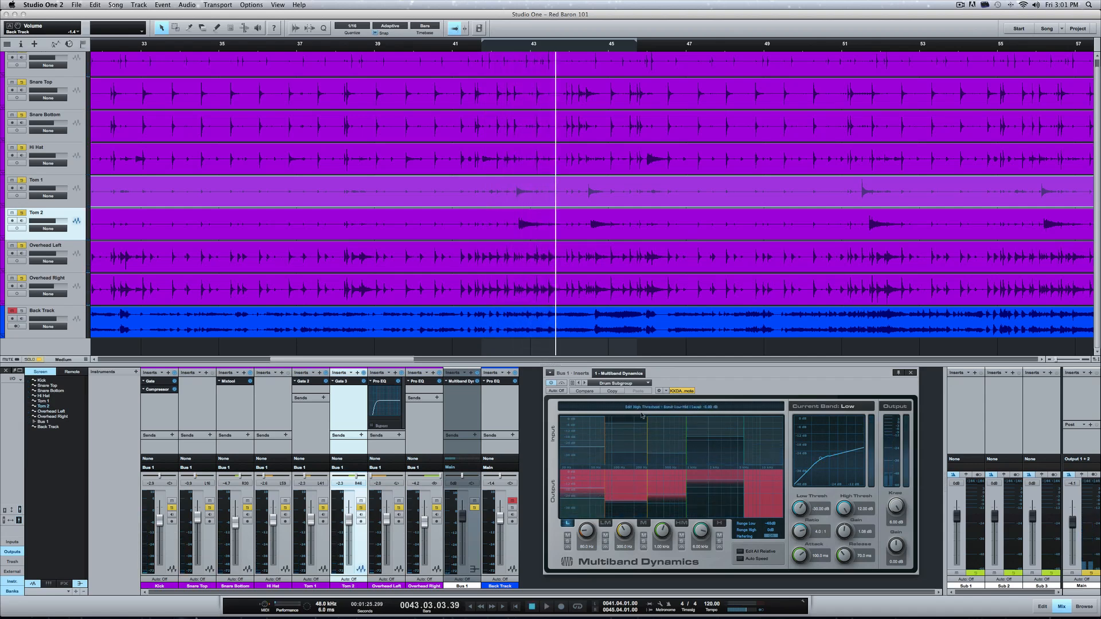
- Load the default preset into the Bus 1 Multiband Dynamics, audition it briefly, and move its window over the arrangement
{"action": "left_click", "coordinate": [648, 384]}
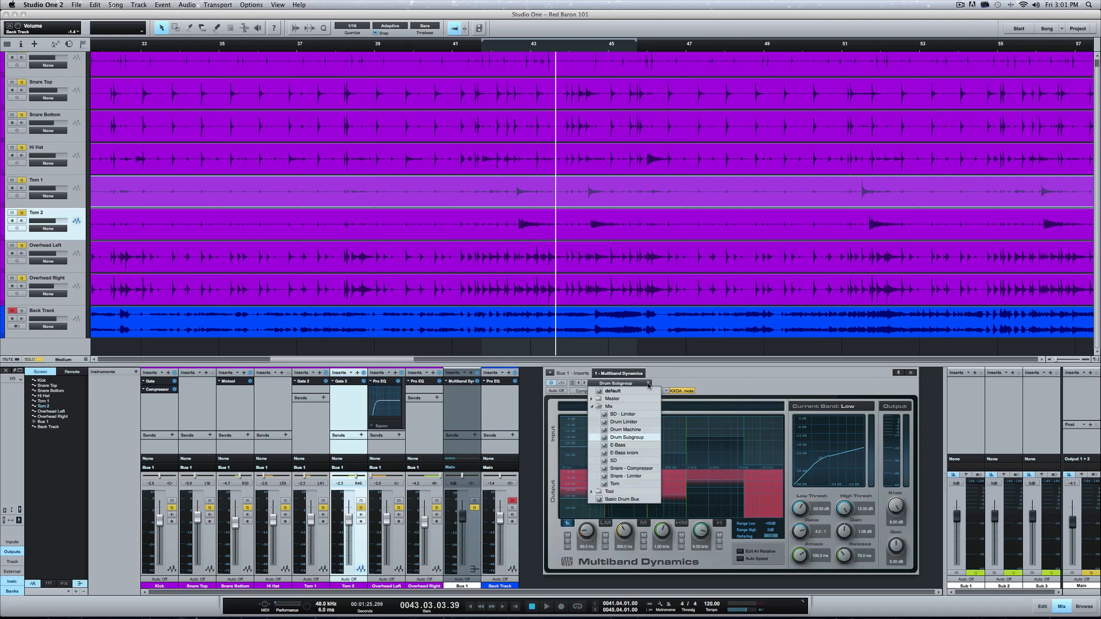
{"action": "left_click", "coordinate": [617, 391]}
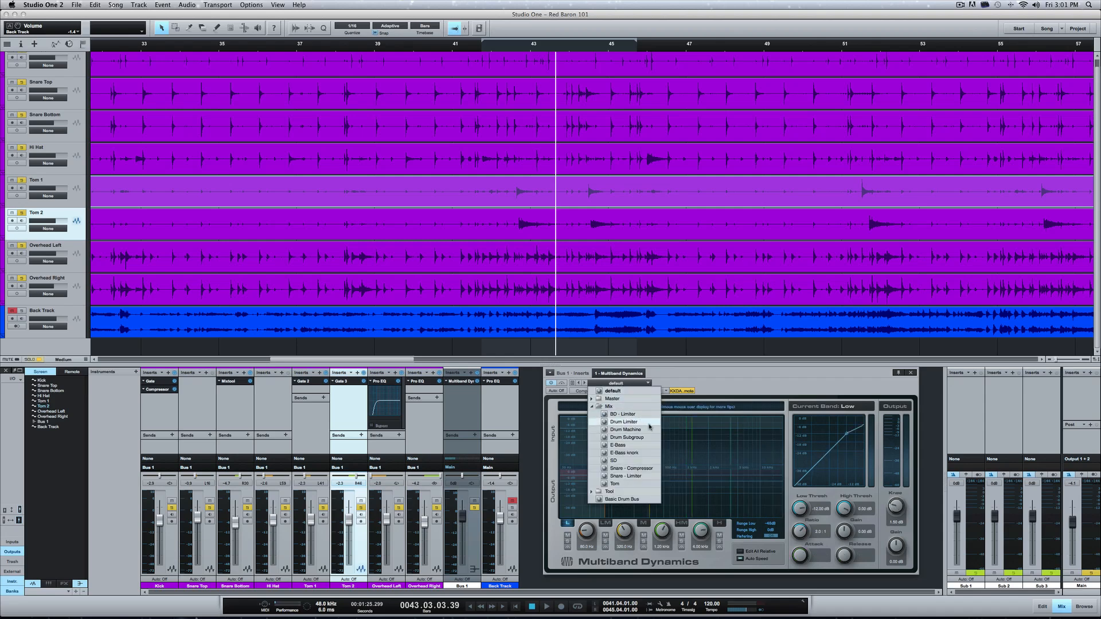
{"action": "left_click", "coordinate": [709, 394]}
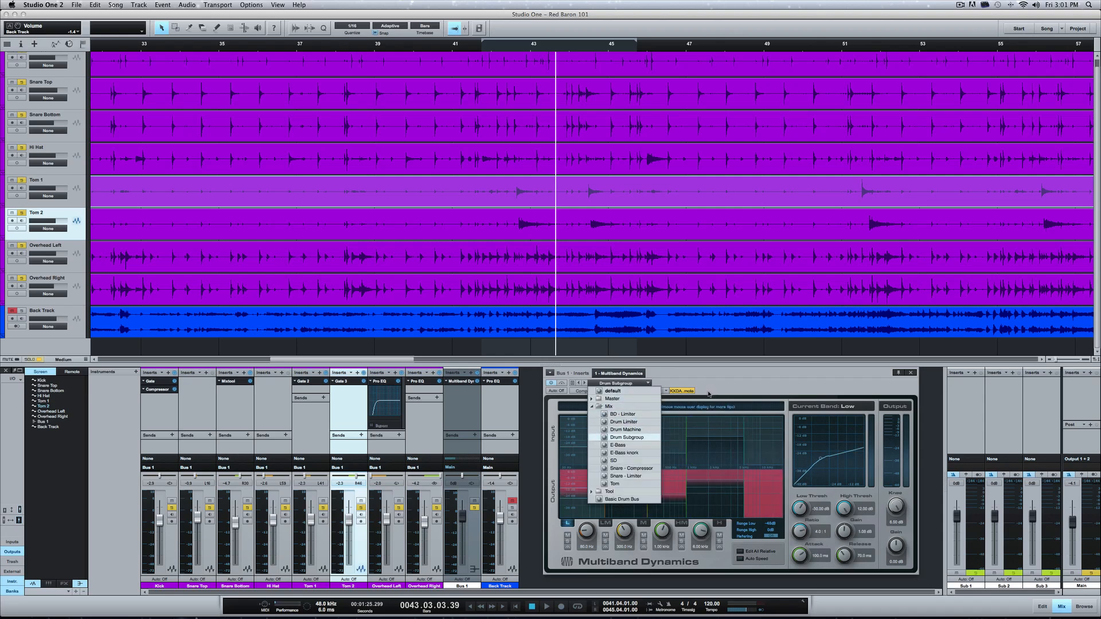
{"action": "left_click", "coordinate": [613, 391]}
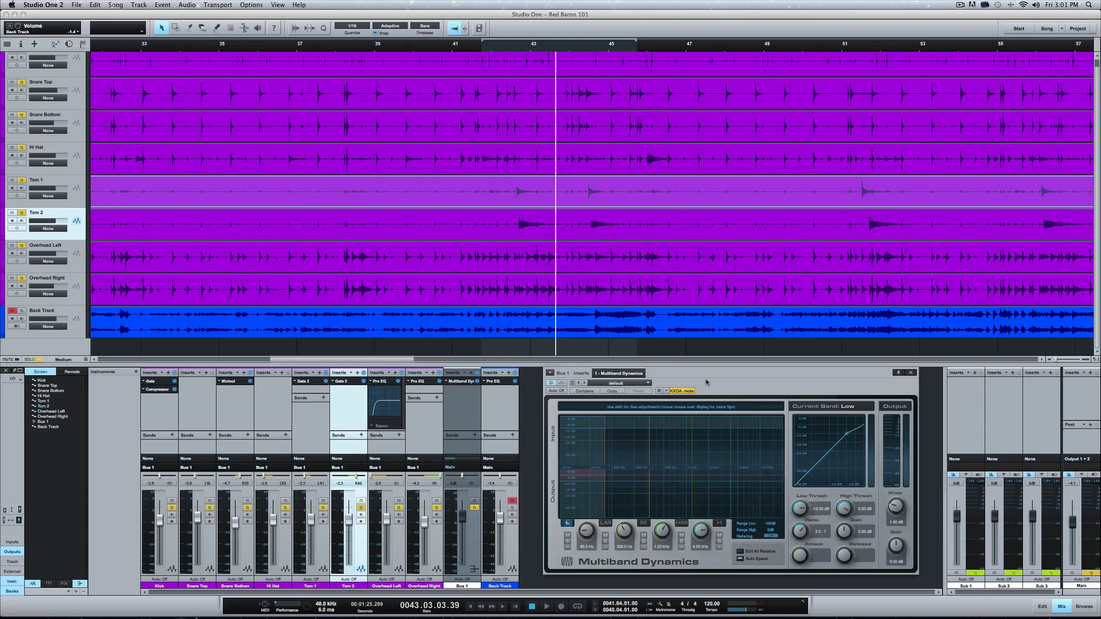
{"action": "key", "text": "space"}
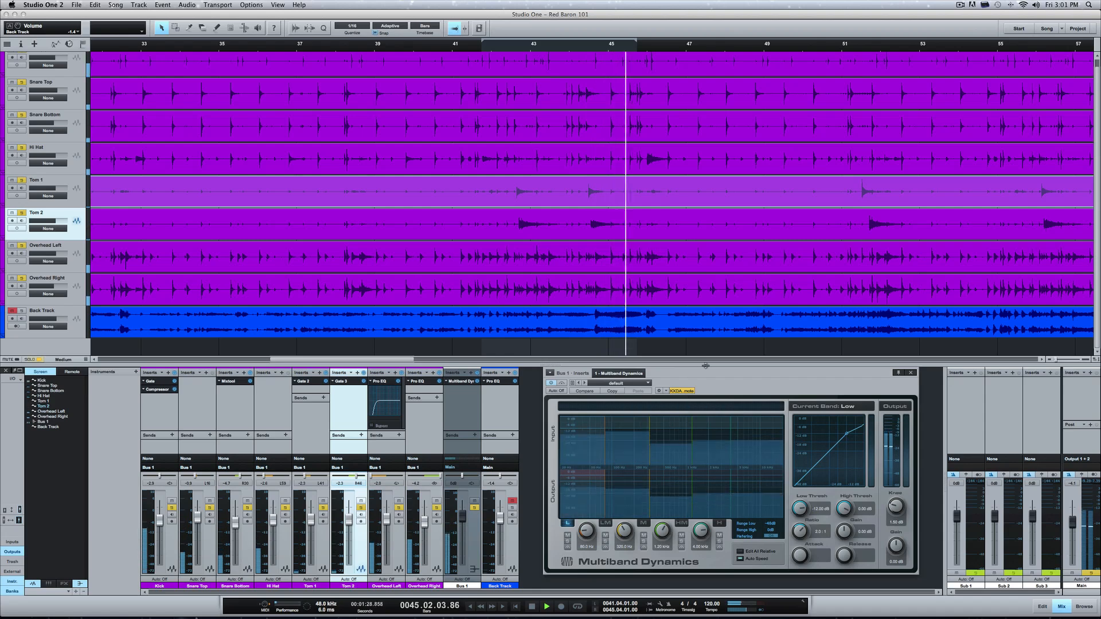
{"action": "left_click_drag", "start_coordinate": [707, 373], "coordinate": [489, 160]}
{"action": "key", "text": "space"}
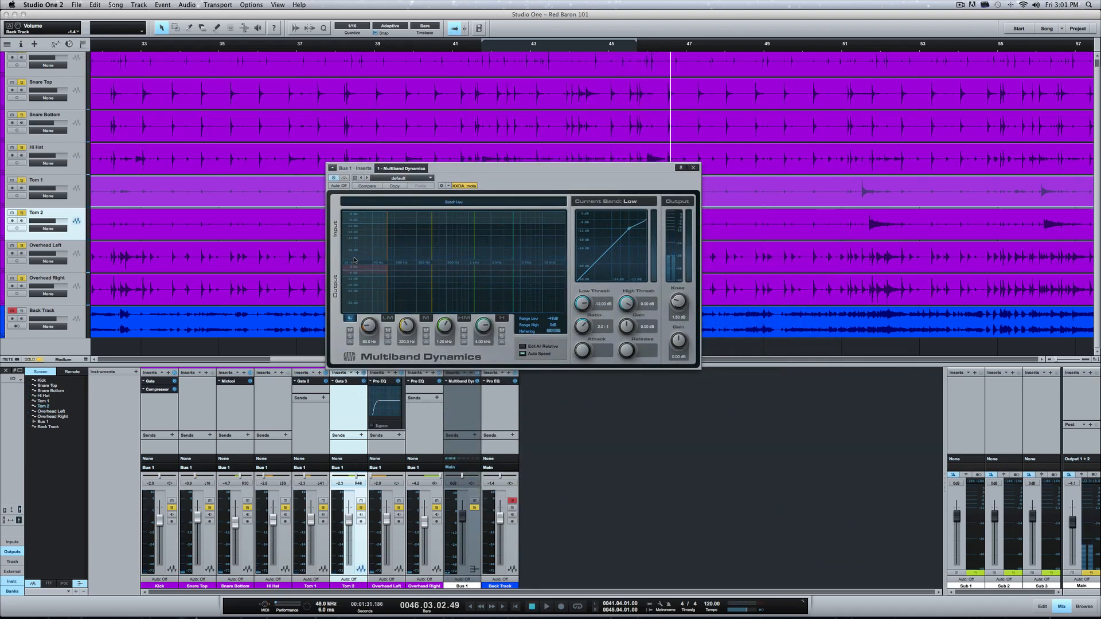
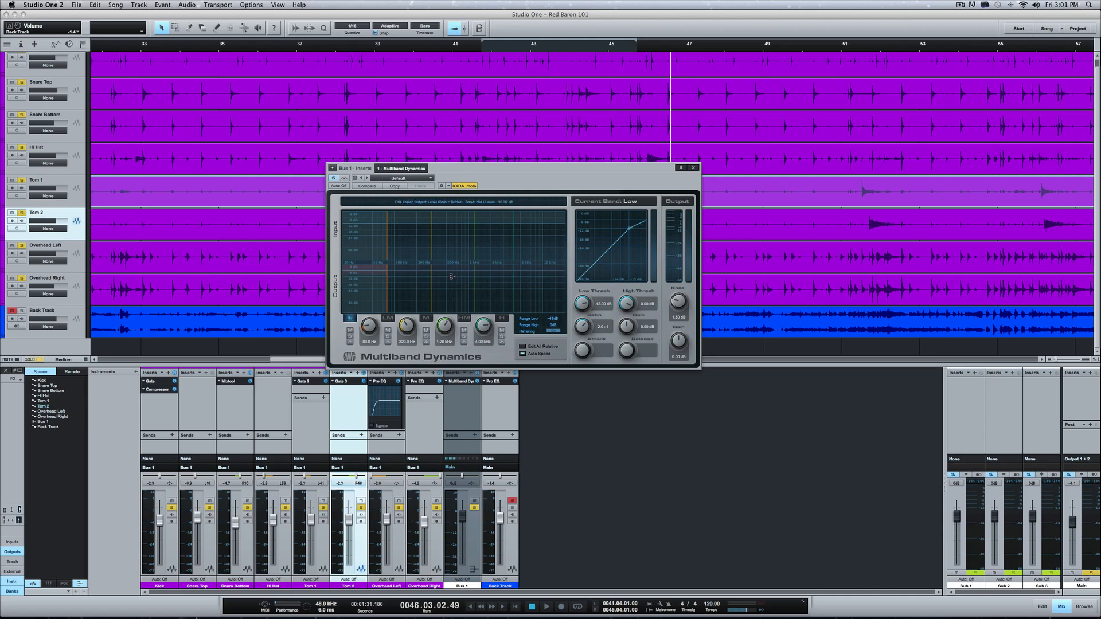
- While the drums play, set the Multiband Dynamics gain to about -11.7 dB on Mid, 6.4 dB on Low and 3 dB on High
{"action": "key", "text": "space"}
{"action": "mouse_move", "coordinate": [451, 277]}
{"action": "left_mouse_down"}
{"action": "mouse_move", "coordinate": [452, 298]}
{"action": "mouse_move", "coordinate": [449, 277]}
{"action": "left_mouse_up"}
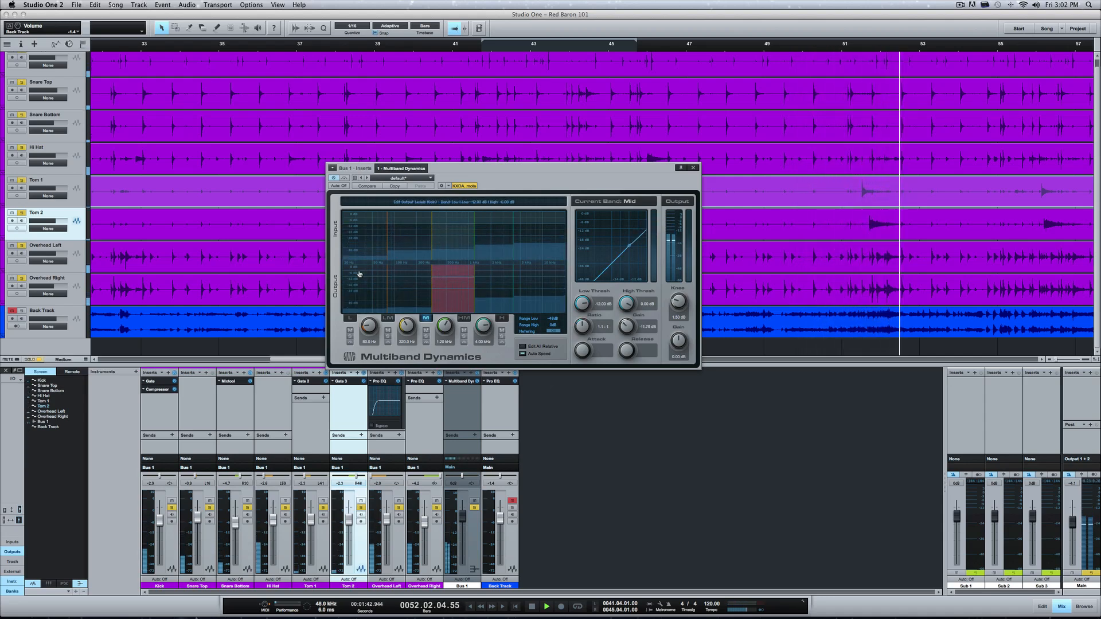
{"action": "left_click_drag", "start_coordinate": [360, 274], "coordinate": [360, 270]}
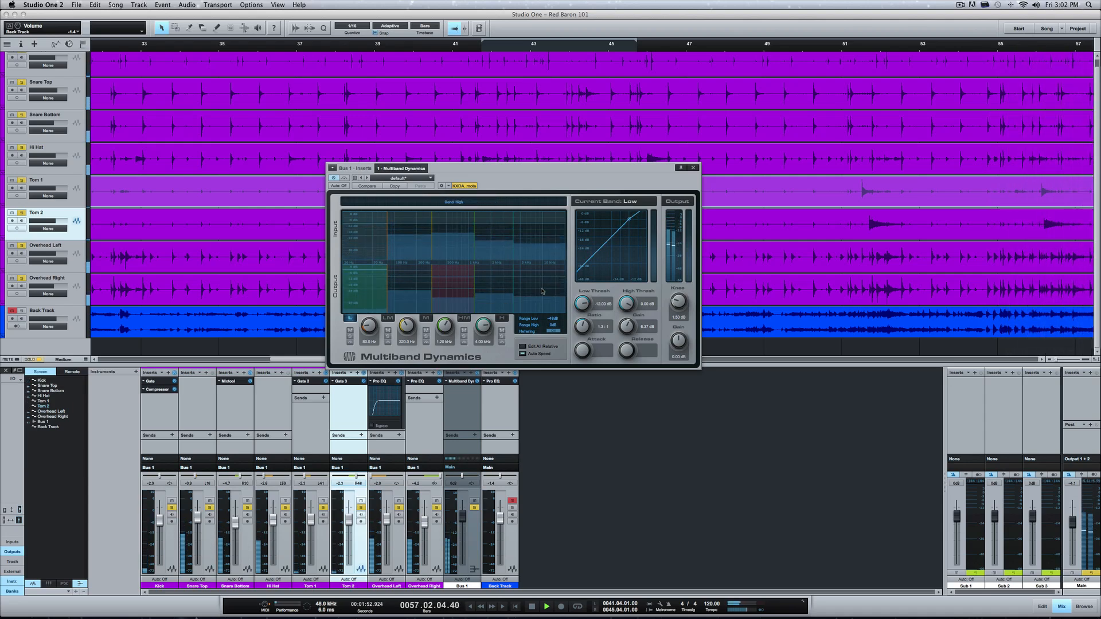
{"action": "left_click", "coordinate": [530, 266]}
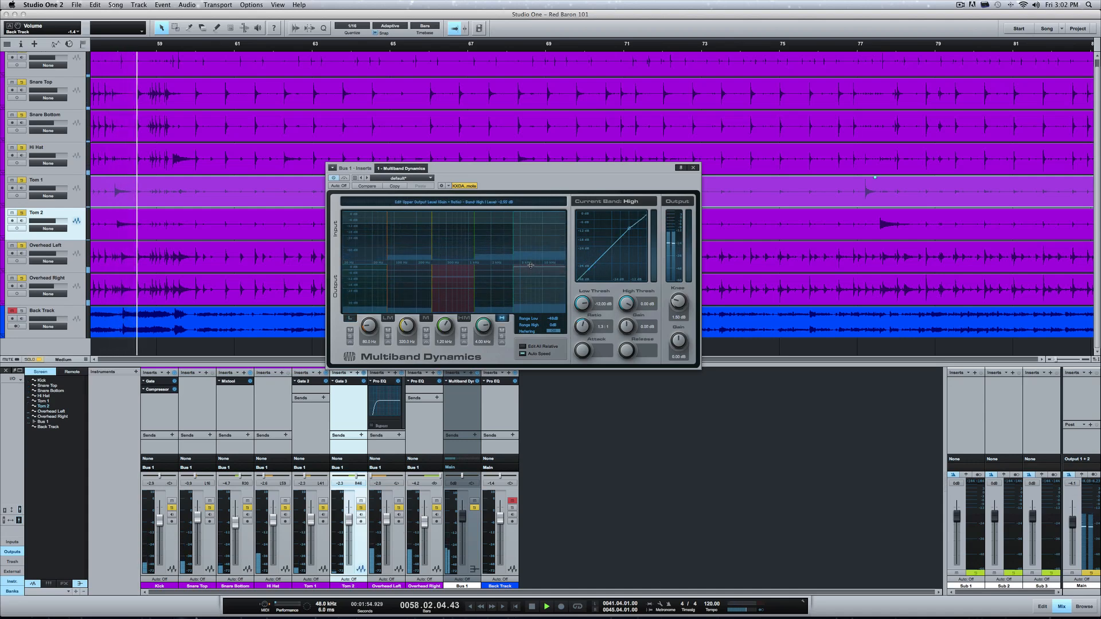
{"action": "mouse_move", "coordinate": [530, 266]}
{"action": "left_mouse_down"}
{"action": "mouse_move", "coordinate": [516, 282]}
{"action": "mouse_move", "coordinate": [545, 281]}
{"action": "mouse_move", "coordinate": [476, 281]}
{"action": "mouse_move", "coordinate": [516, 281]}
{"action": "left_mouse_up"}
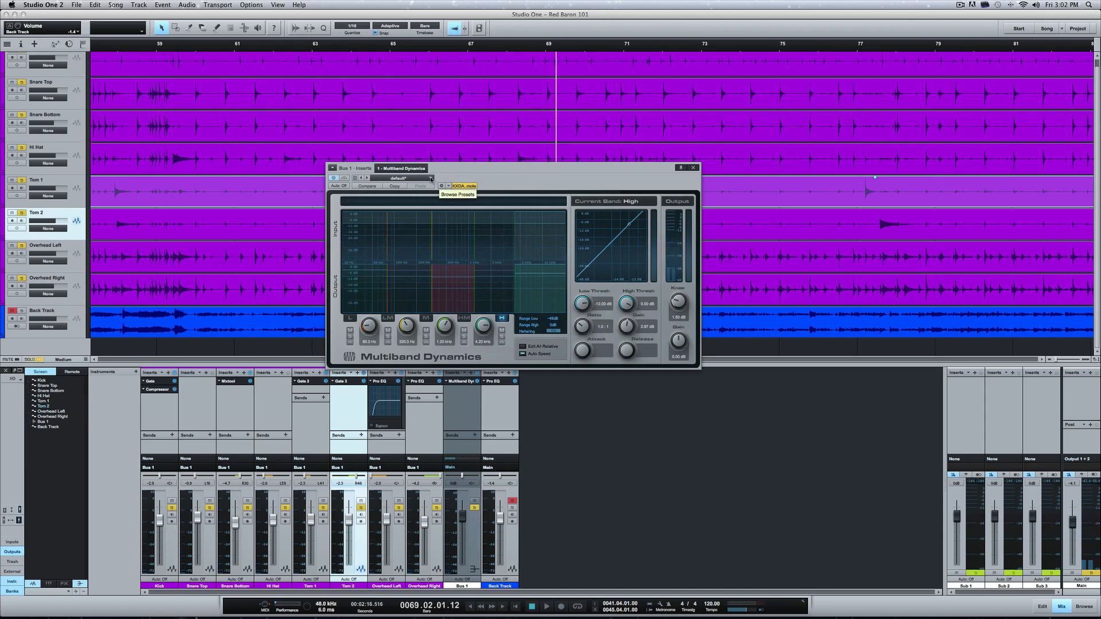
- Store the Multiband Dynamics settings as the preset "MCJ DRM MIX" and return the window to the empty mixer area
{"action": "left_click", "coordinate": [431, 180]}
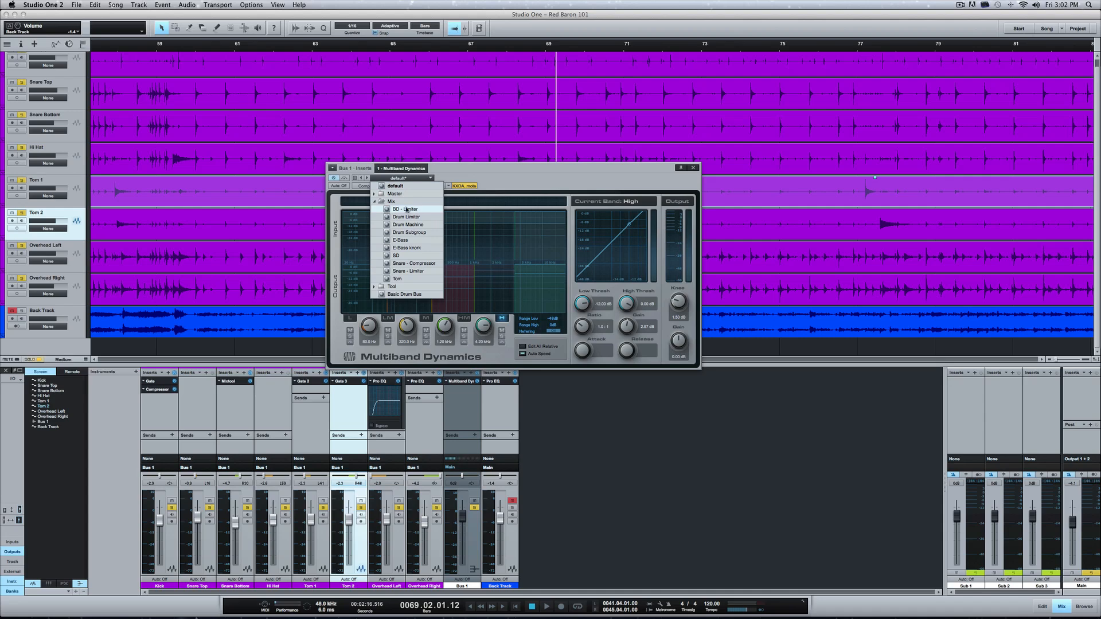
{"action": "left_click", "coordinate": [482, 170]}
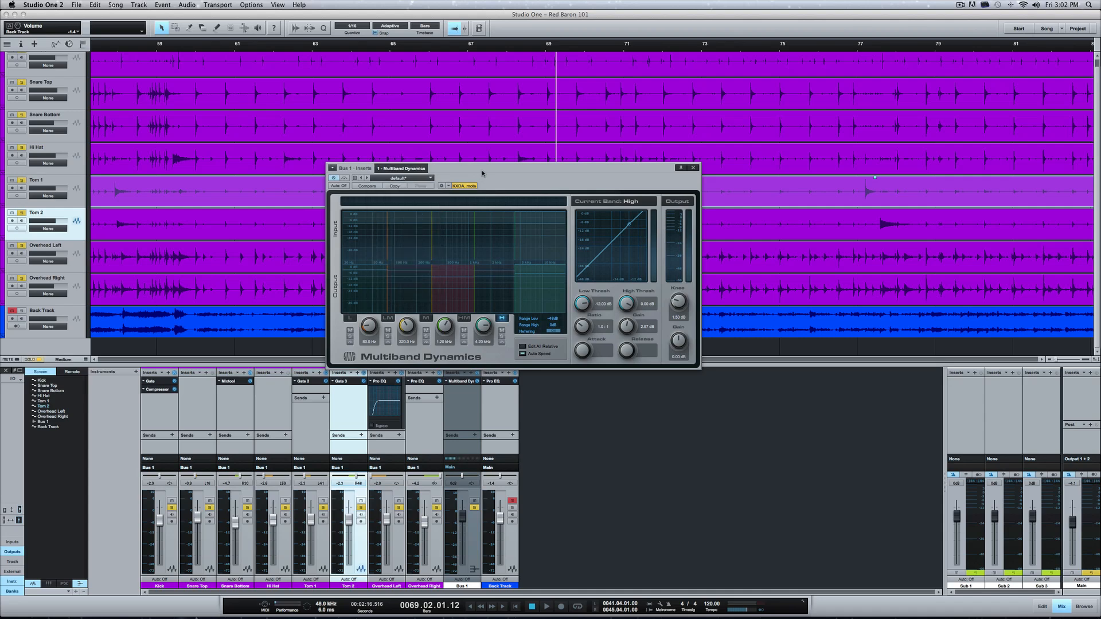
{"action": "left_click", "coordinate": [355, 178]}
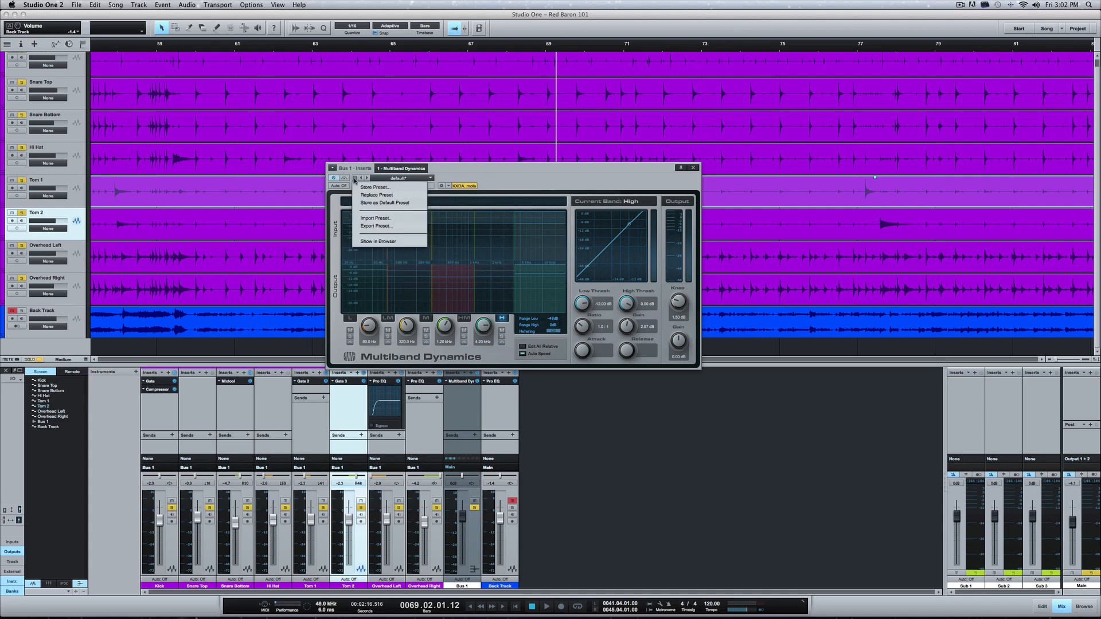
{"action": "left_click", "coordinate": [381, 188]}
{"action": "type", "text": "MCJ M"}
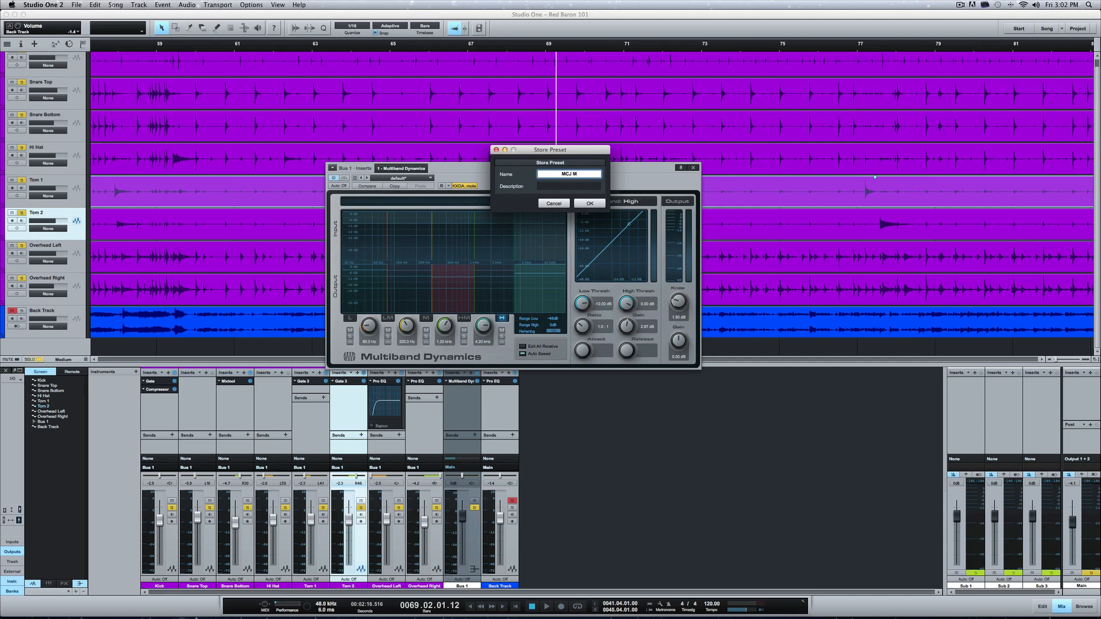
{"action": "key", "text": "BackSpace"}
{"action": "type", "text": "DRM MIX"}
{"action": "left_click", "coordinate": [601, 204]}
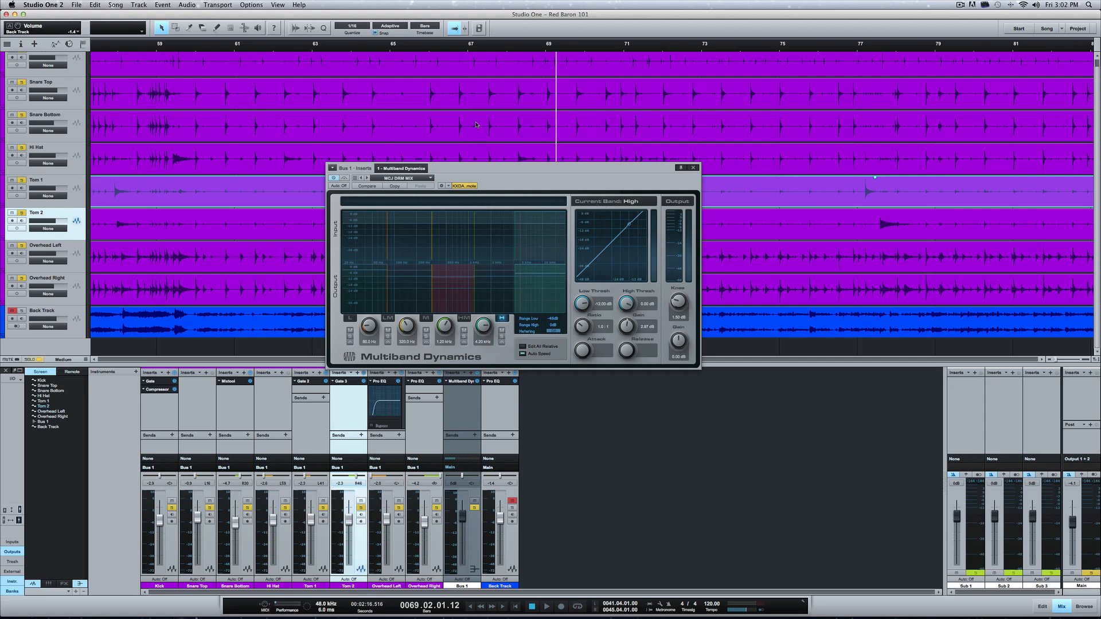
{"action": "left_click_drag", "start_coordinate": [475, 171], "coordinate": [678, 379]}
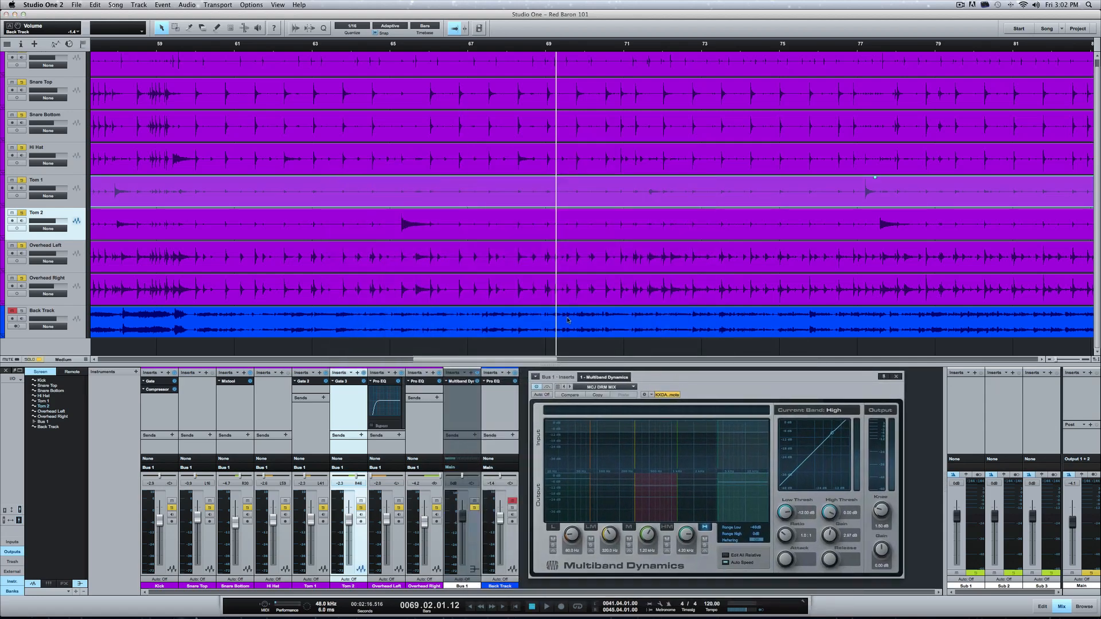
- Play from about bar 58 with the Back Track unmuted, lowering Hi Hat to about -16 dB and raising Snare Top slightly
{"action": "left_click", "coordinate": [157, 52]}
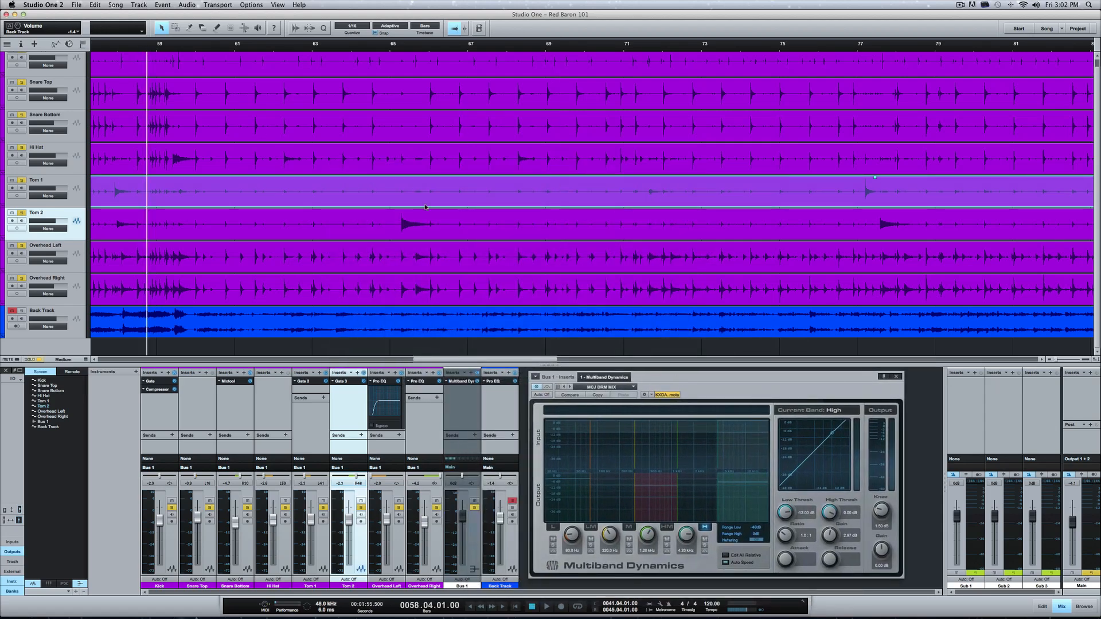
{"action": "left_click", "coordinate": [511, 501]}
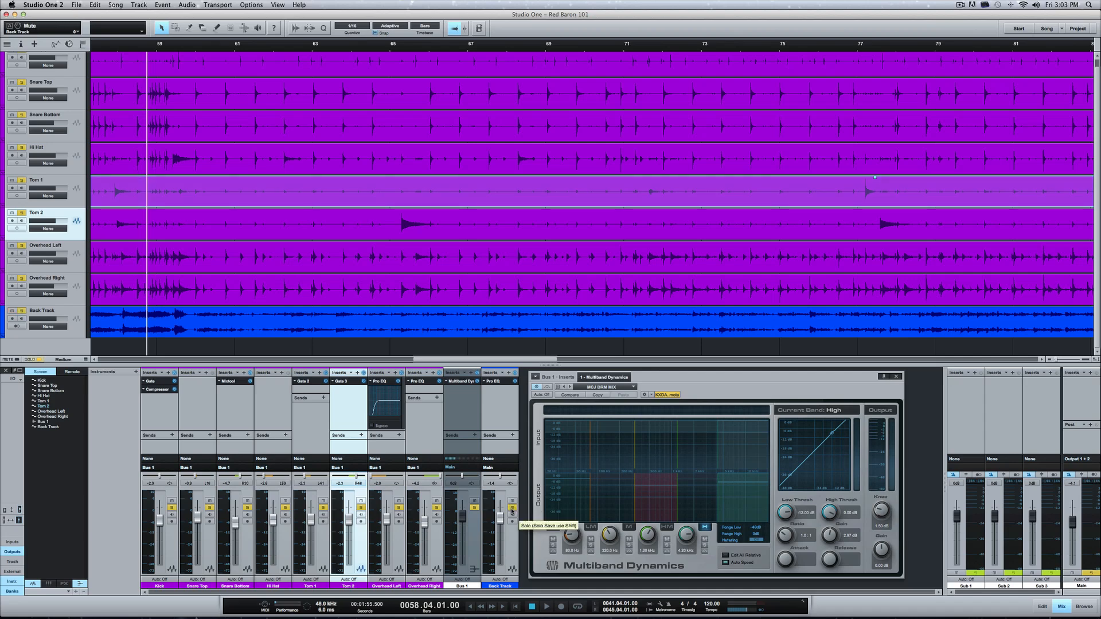
{"action": "key", "text": "space"}
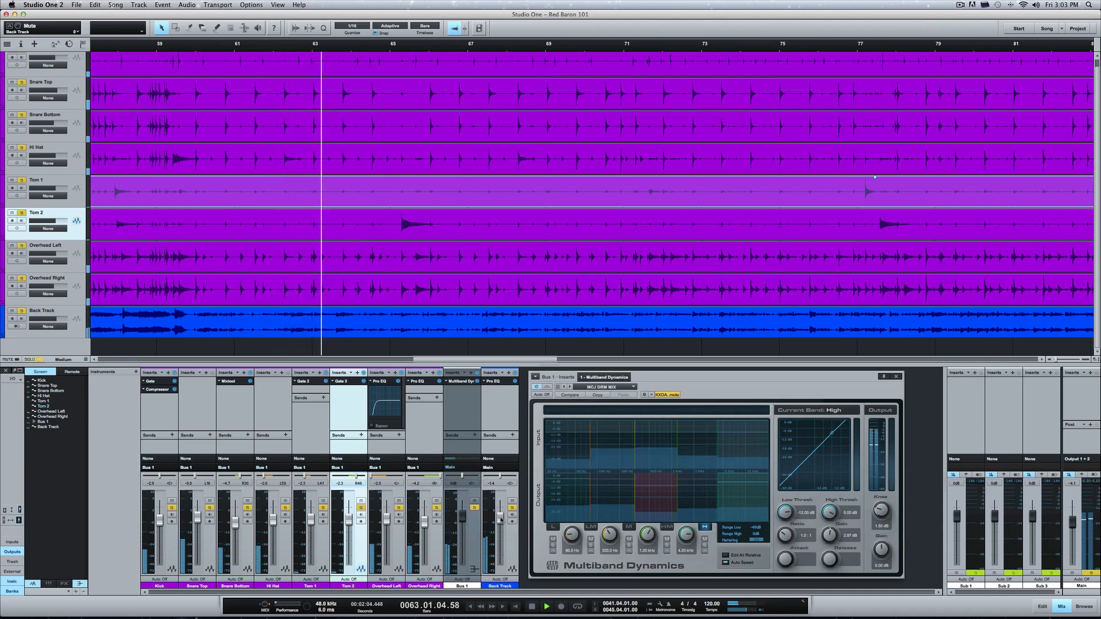
{"action": "left_click_drag", "start_coordinate": [275, 520], "coordinate": [273, 535]}
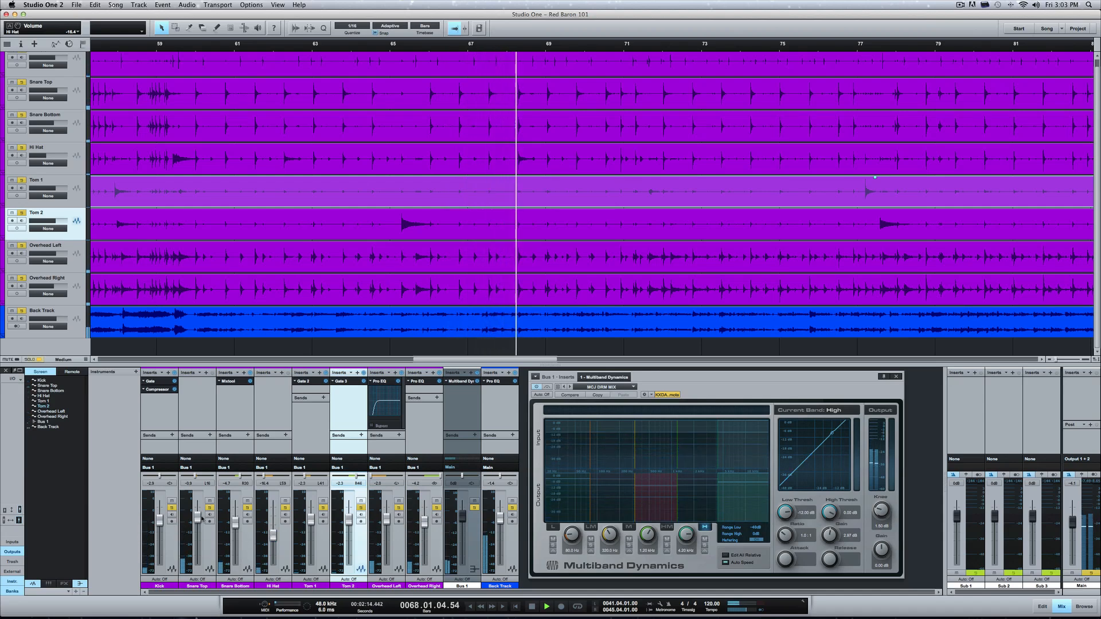
{"action": "left_click_drag", "start_coordinate": [198, 519], "coordinate": [198, 517]}
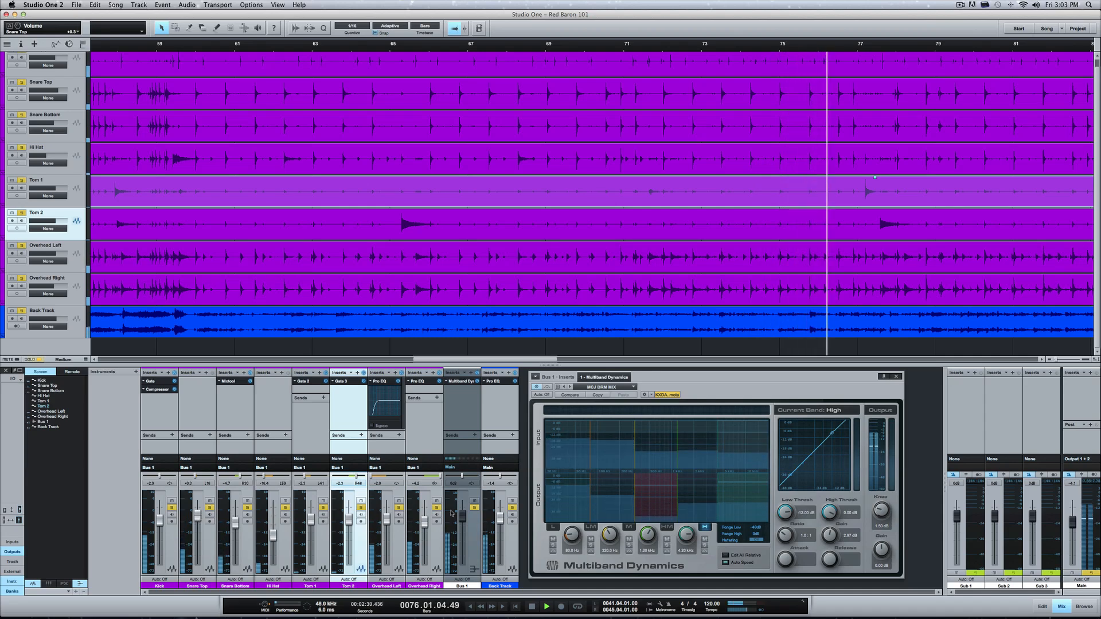
- Close the Multiband Dynamics window and clear the Back Track mute and the Bus 1 solo
{"action": "left_click", "coordinate": [895, 377]}
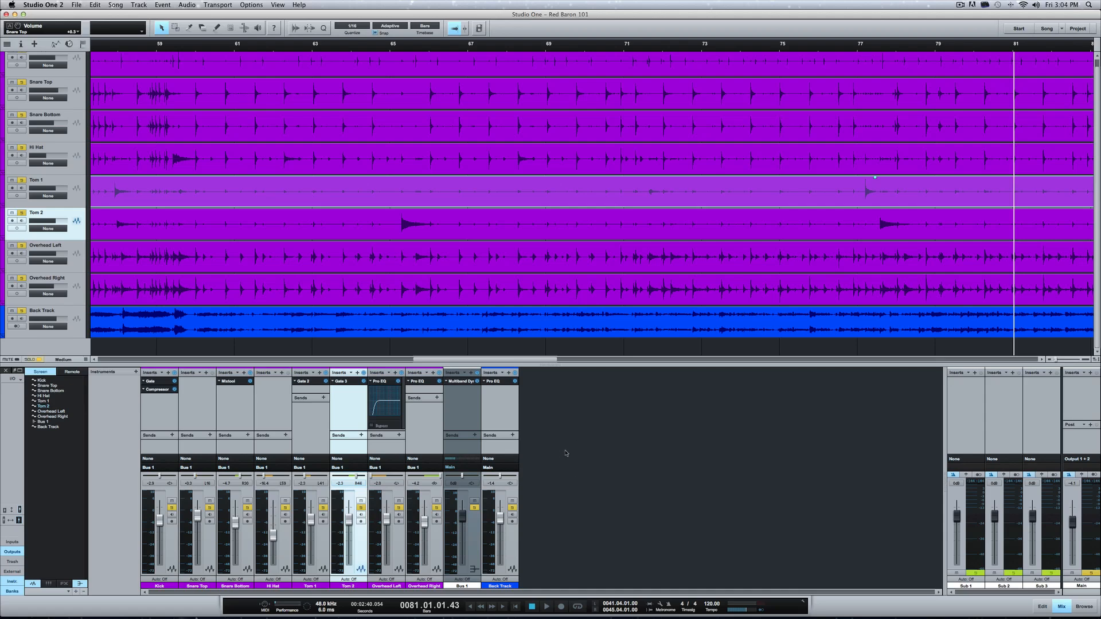
{"action": "left_click", "coordinate": [511, 502]}
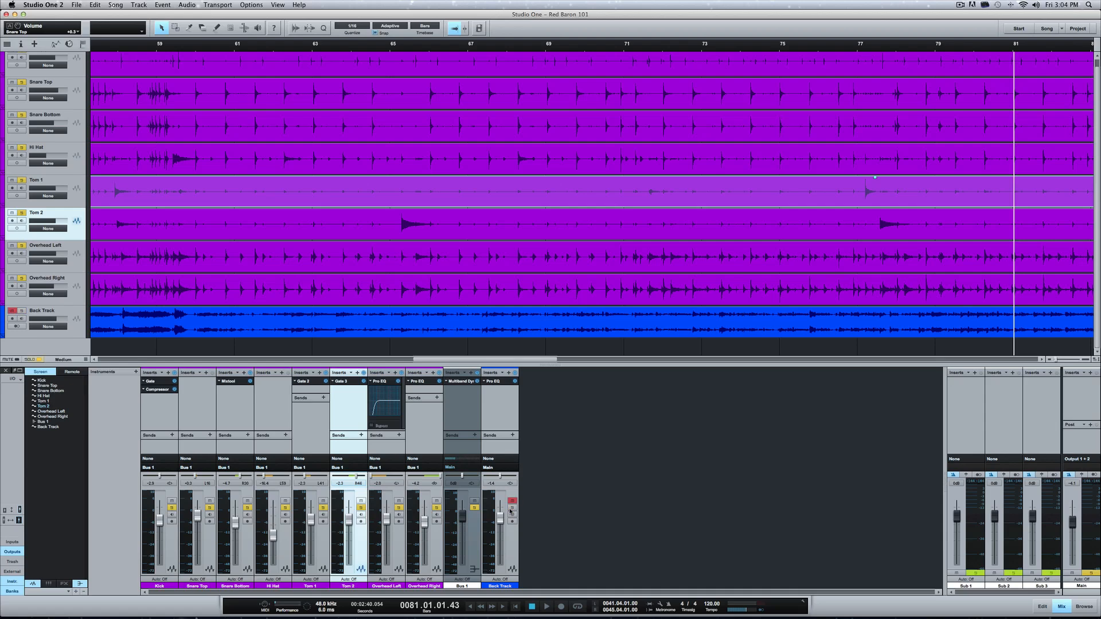
{"action": "left_click", "coordinate": [474, 508]}
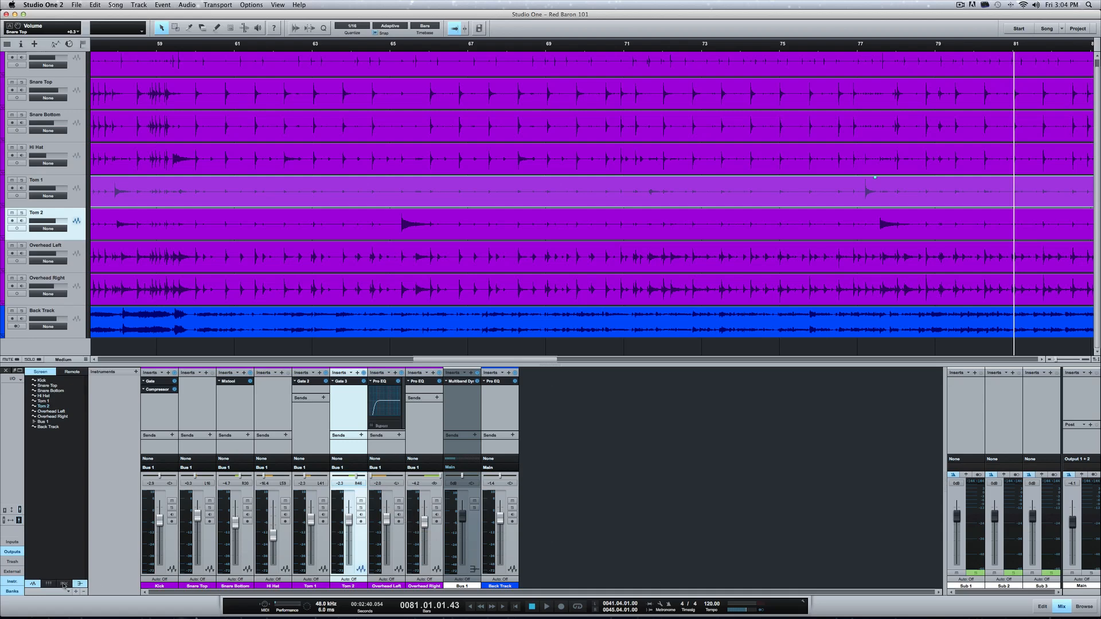
- Add an FX channel to the mixer and place it after the Back Track channel
{"action": "right_click", "coordinate": [548, 509]}
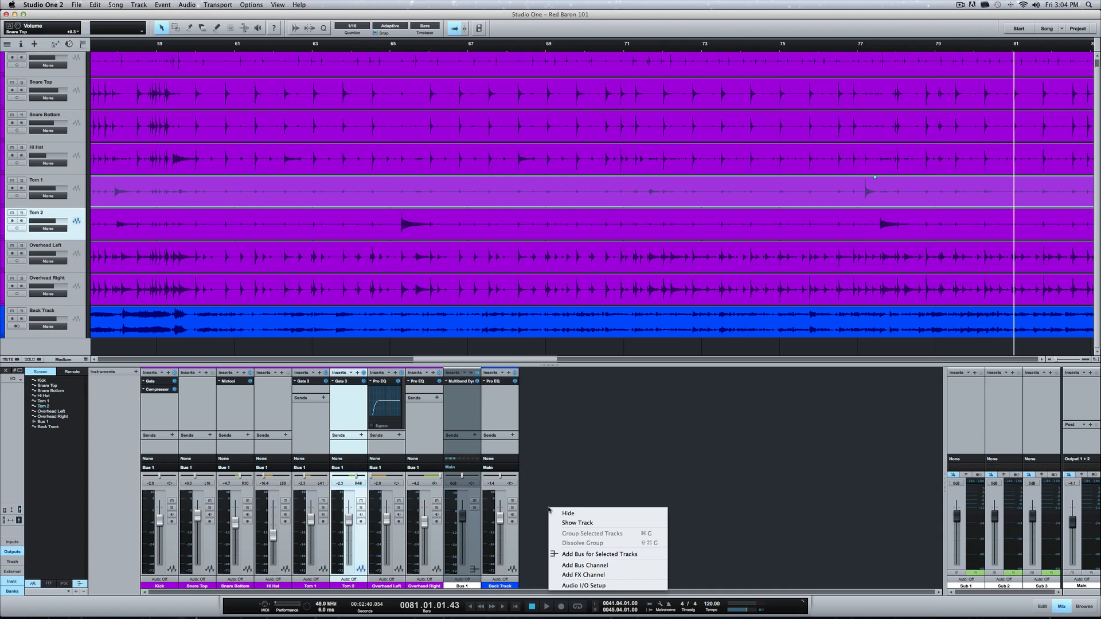
{"action": "left_click", "coordinate": [601, 575]}
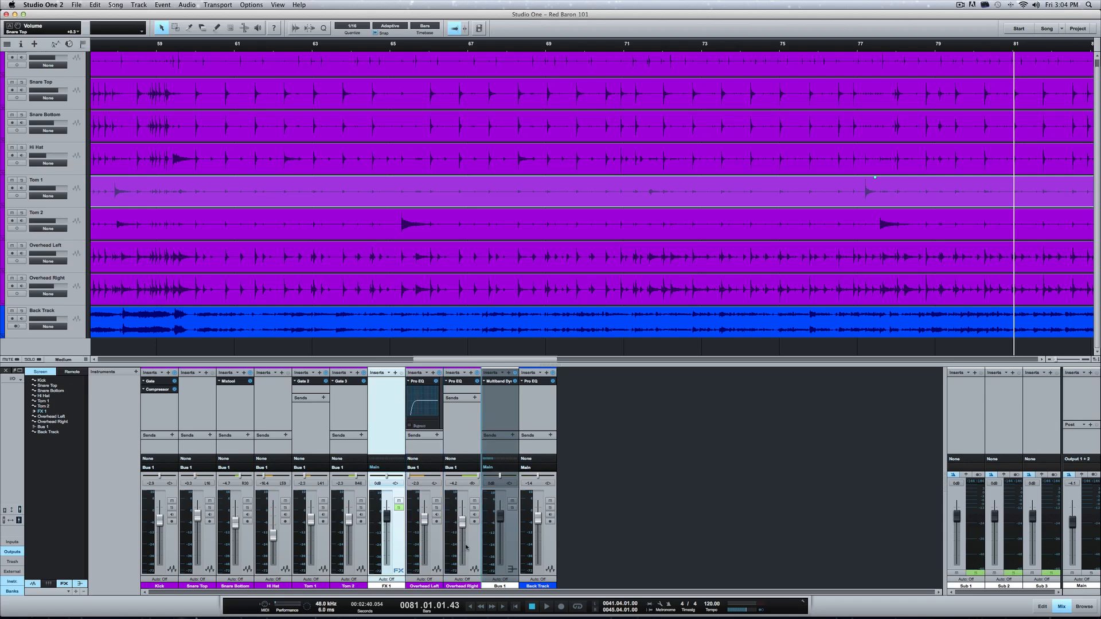
{"action": "left_click_drag", "start_coordinate": [465, 548], "coordinate": [574, 555]}
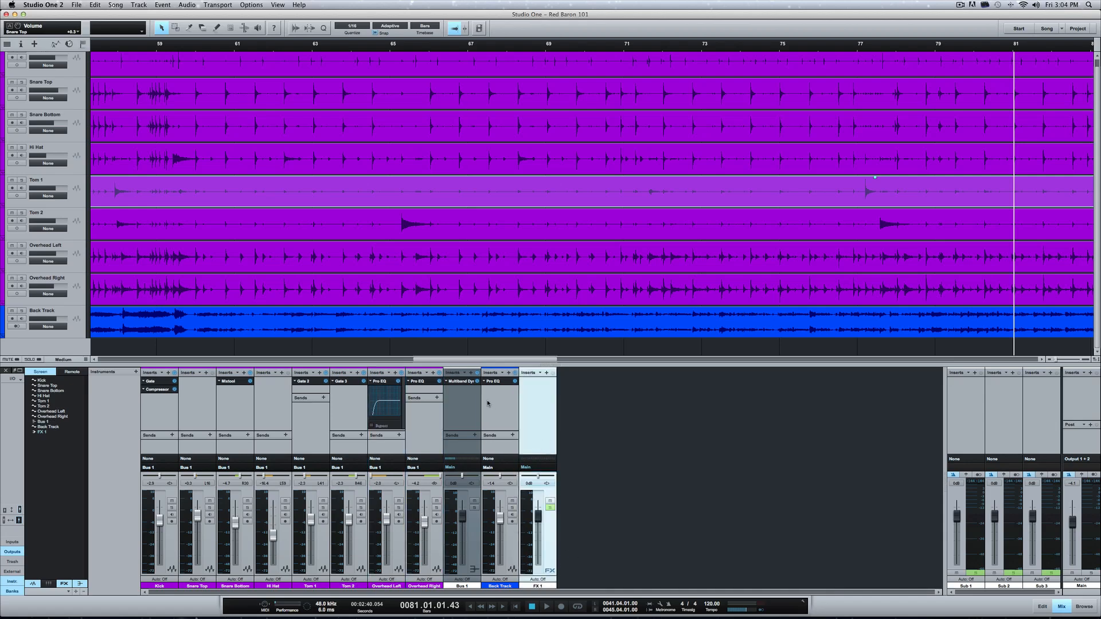
- Insert Room Reverb on the FX 1 channel and move its window clear of the channel strips
{"action": "left_click", "coordinate": [547, 373]}
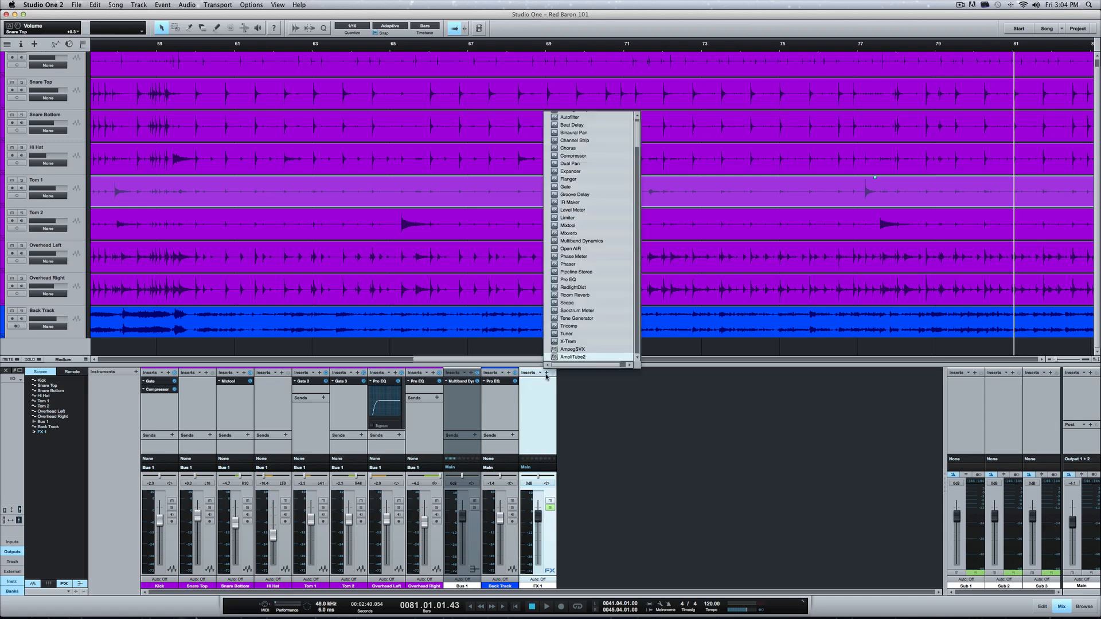
{"action": "left_click", "coordinate": [580, 295]}
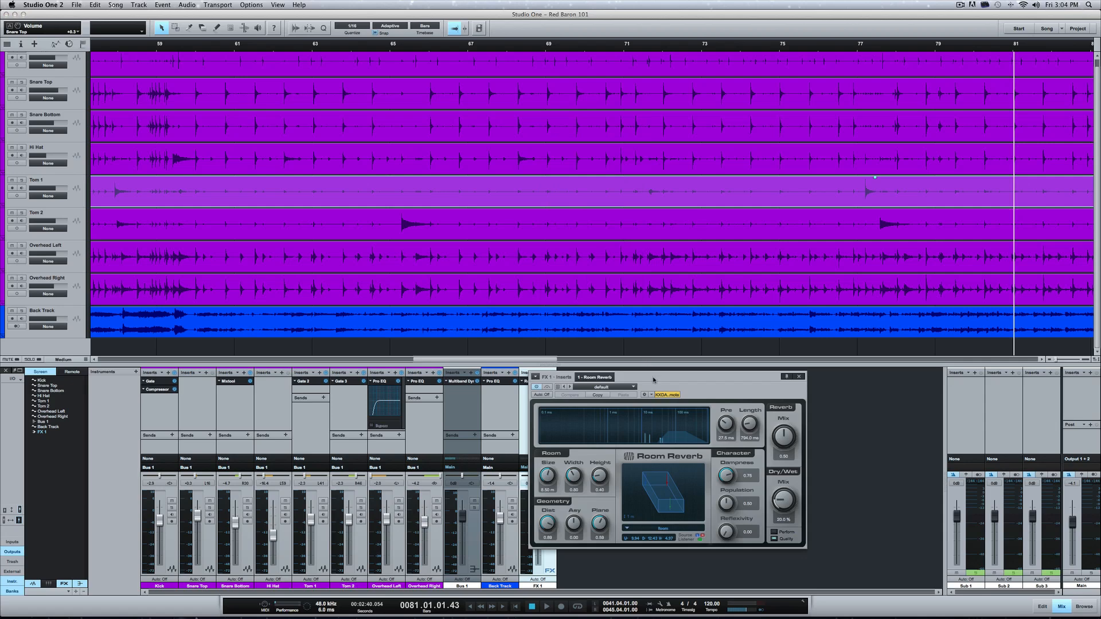
{"action": "left_click_drag", "start_coordinate": [653, 382], "coordinate": [750, 271]}
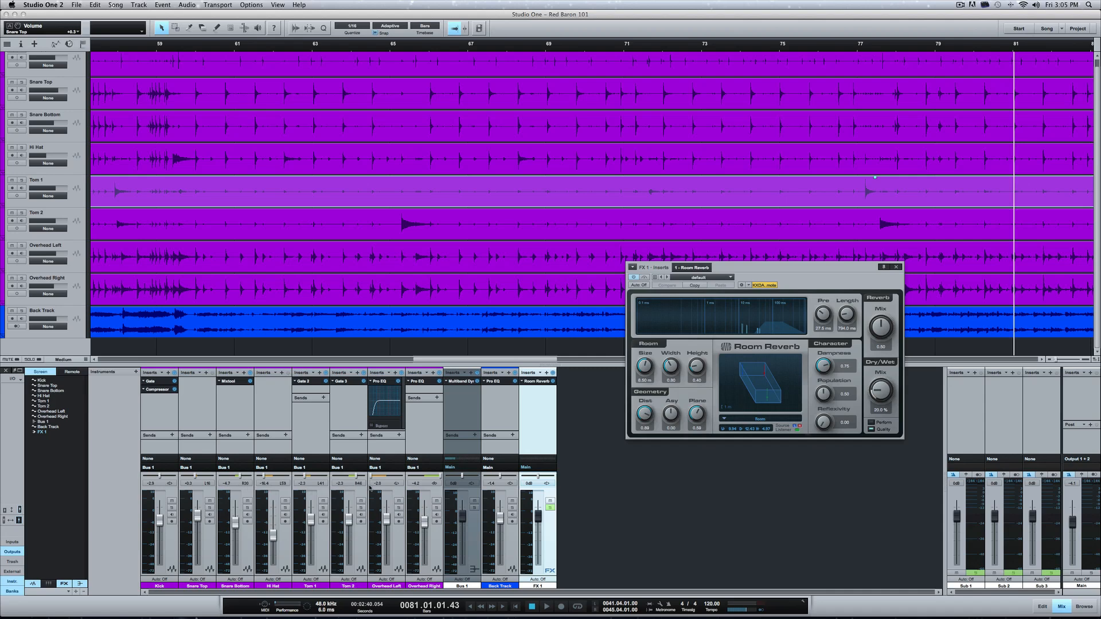
- Add a send from Overhead Left to FX 1 and enlarge the mixer area vertically
{"action": "left_click", "coordinate": [398, 436]}
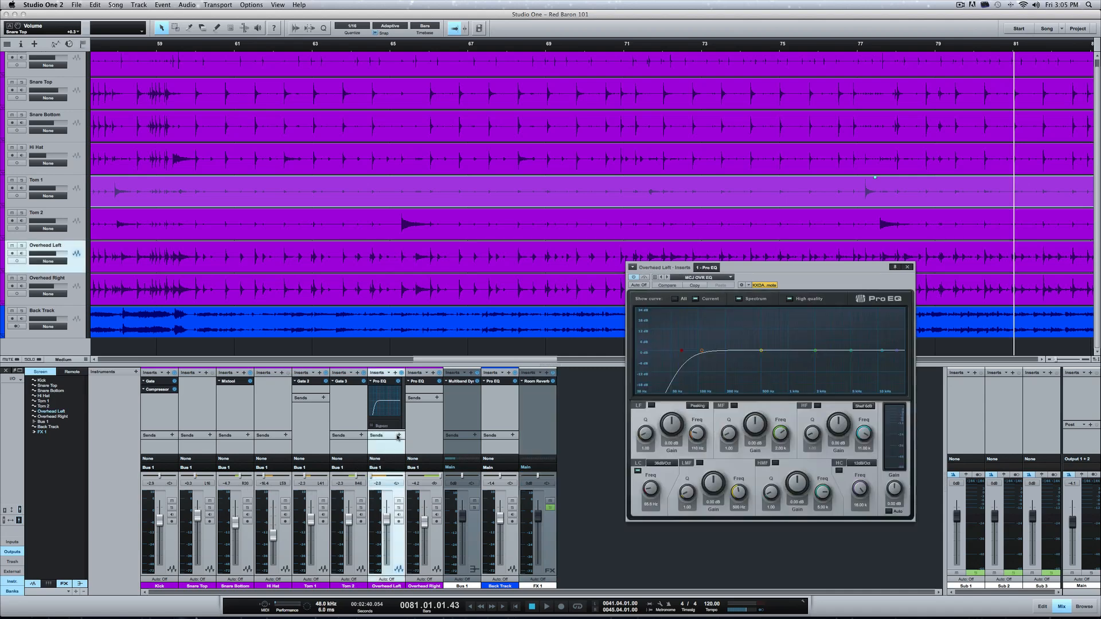
{"action": "left_click", "coordinate": [399, 436]}
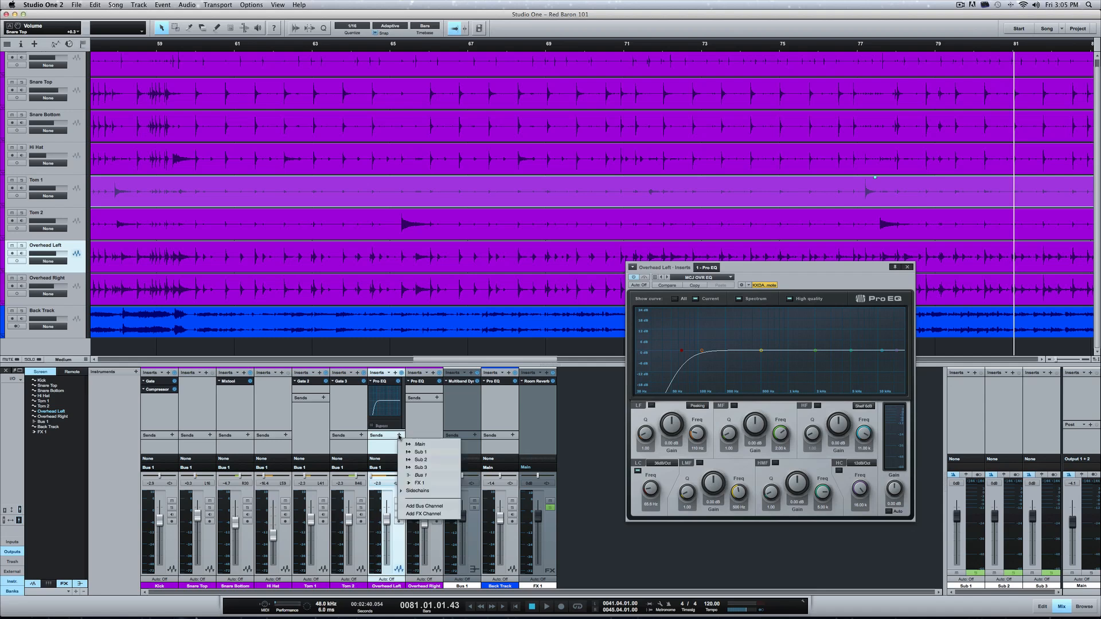
{"action": "left_click", "coordinate": [435, 483]}
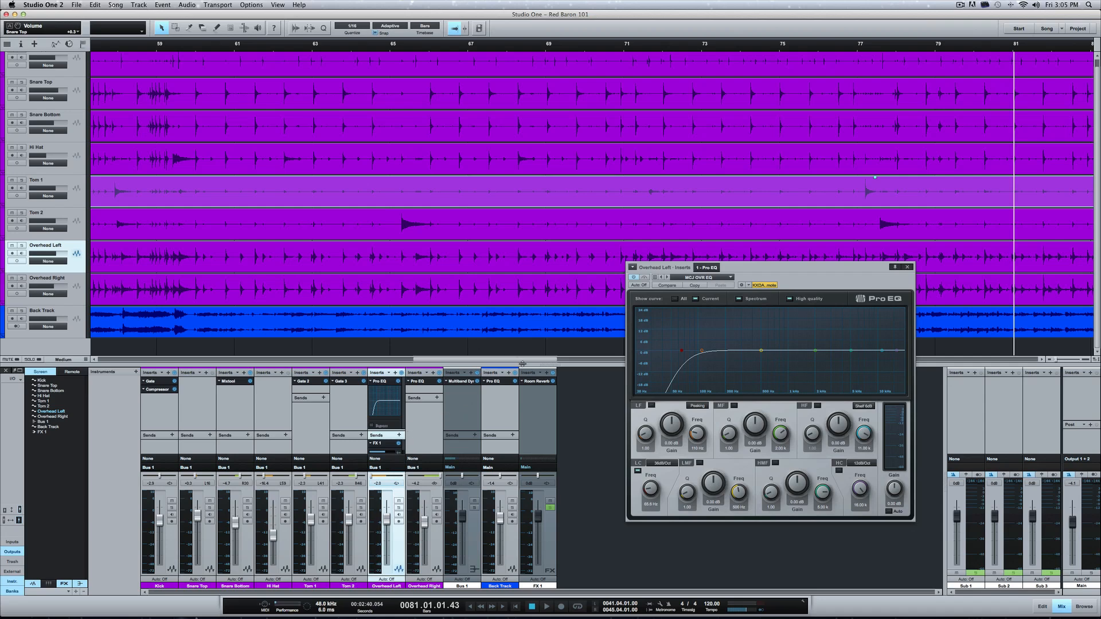
{"action": "left_click_drag", "start_coordinate": [522, 363], "coordinate": [519, 282]}
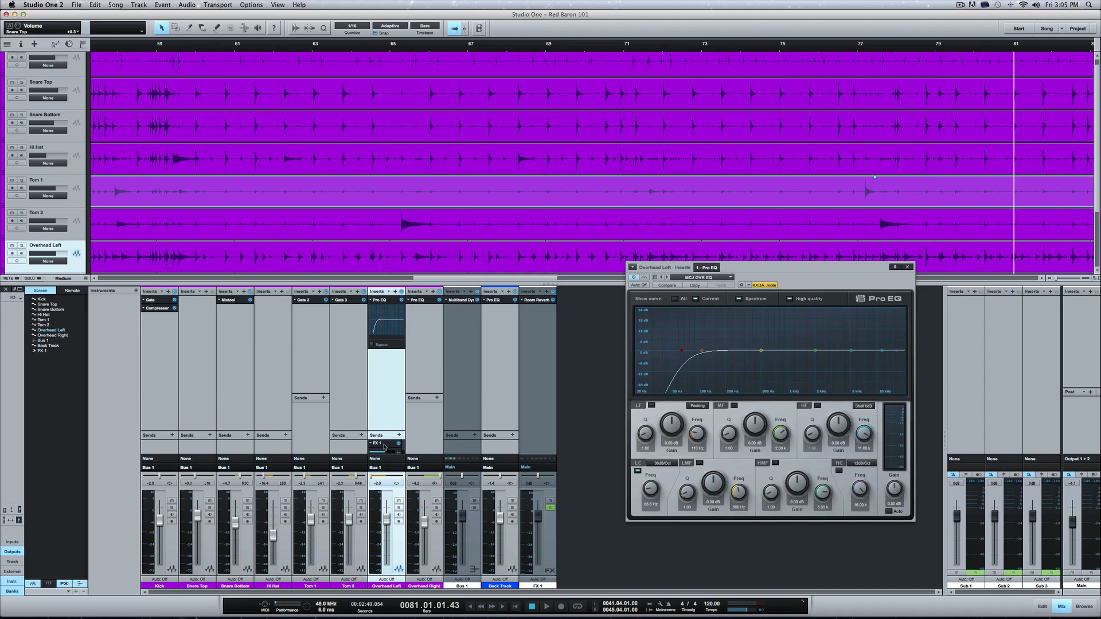
- Copy the FX 1 send from Overhead Left to Overhead Right, and solo Bus 1
{"action": "left_click_drag", "start_coordinate": [384, 447], "coordinate": [430, 432]}
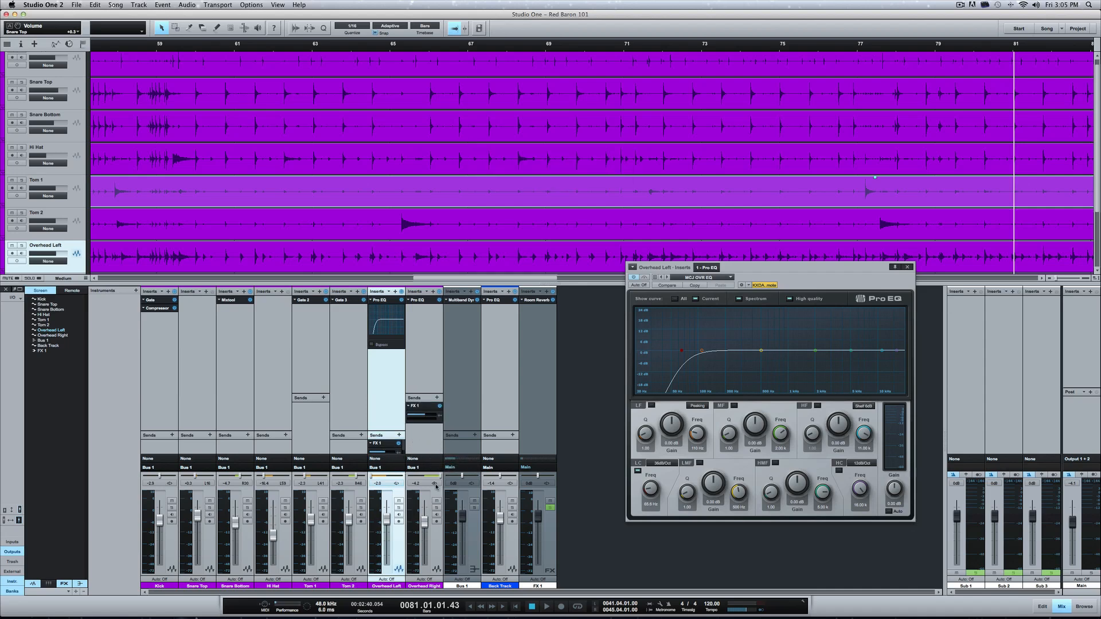
{"action": "left_click", "coordinate": [474, 508]}
{"action": "right_click", "coordinate": [552, 508]}
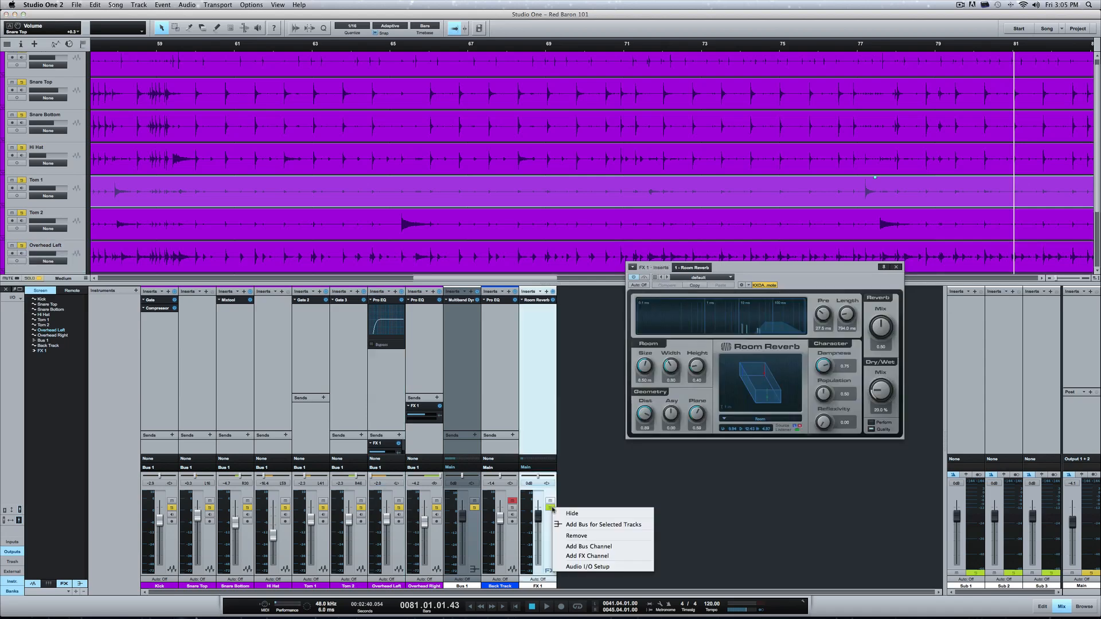
{"action": "left_click", "coordinate": [643, 475]}
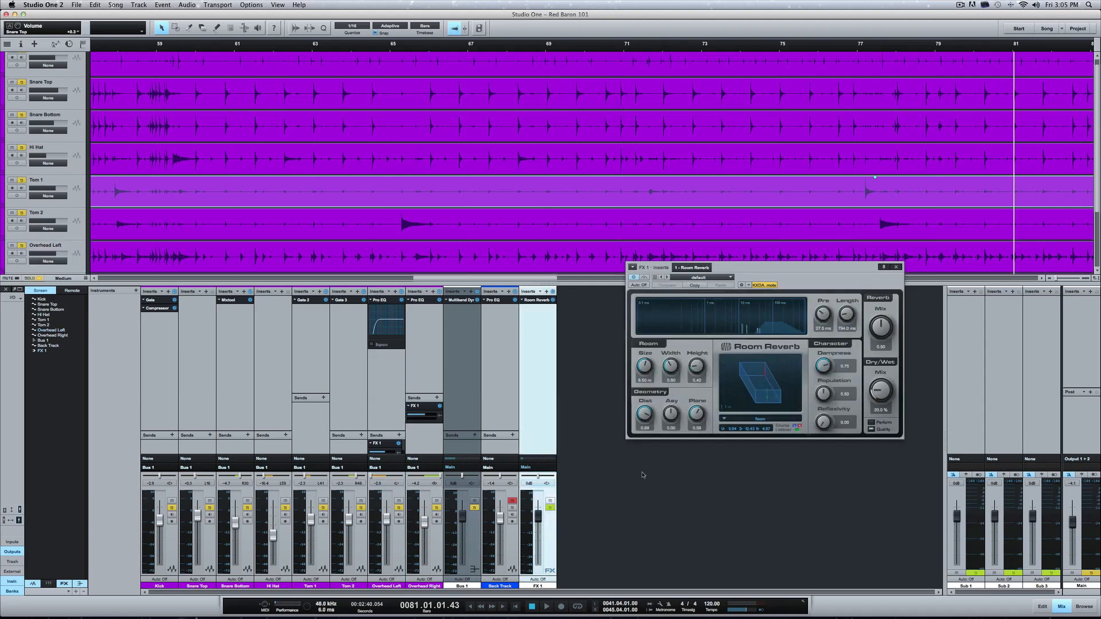
- Set Room Reverb's reverb mix to 1.00 while the song plays, and clear the Bus 1 solo
{"action": "key", "text": "space"}
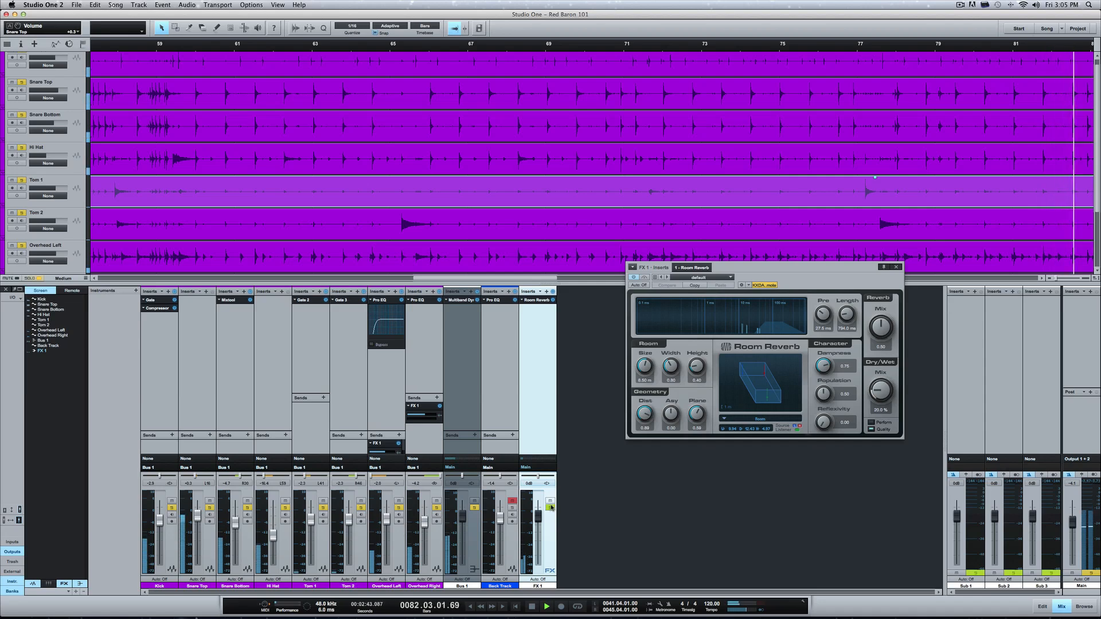
{"action": "left_click_drag", "start_coordinate": [887, 332], "coordinate": [861, 244]}
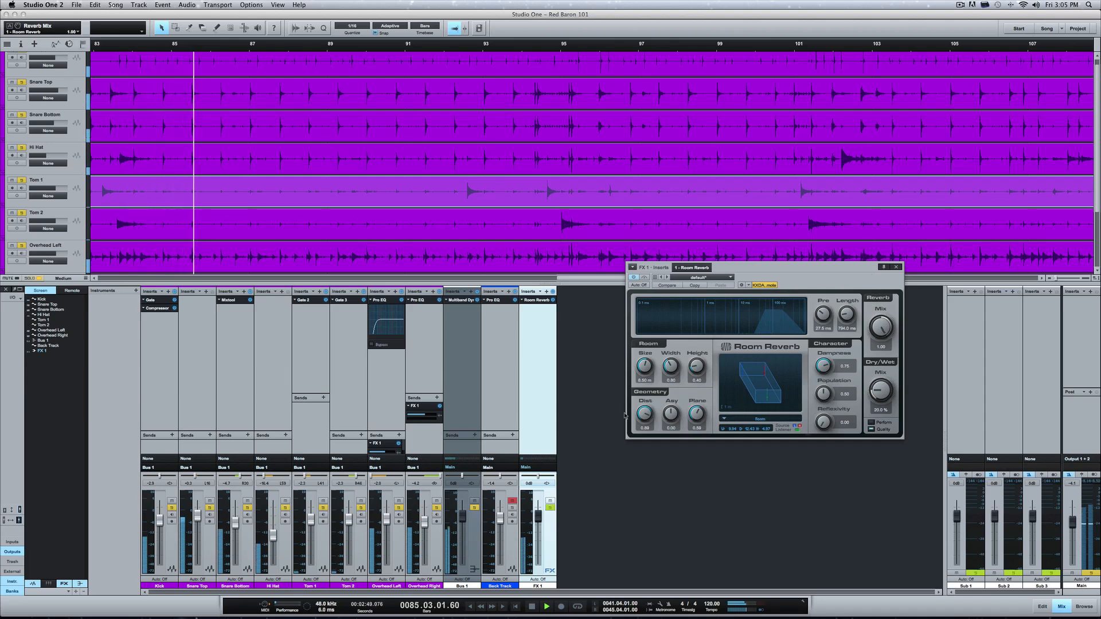
{"action": "left_click", "coordinate": [474, 508]}
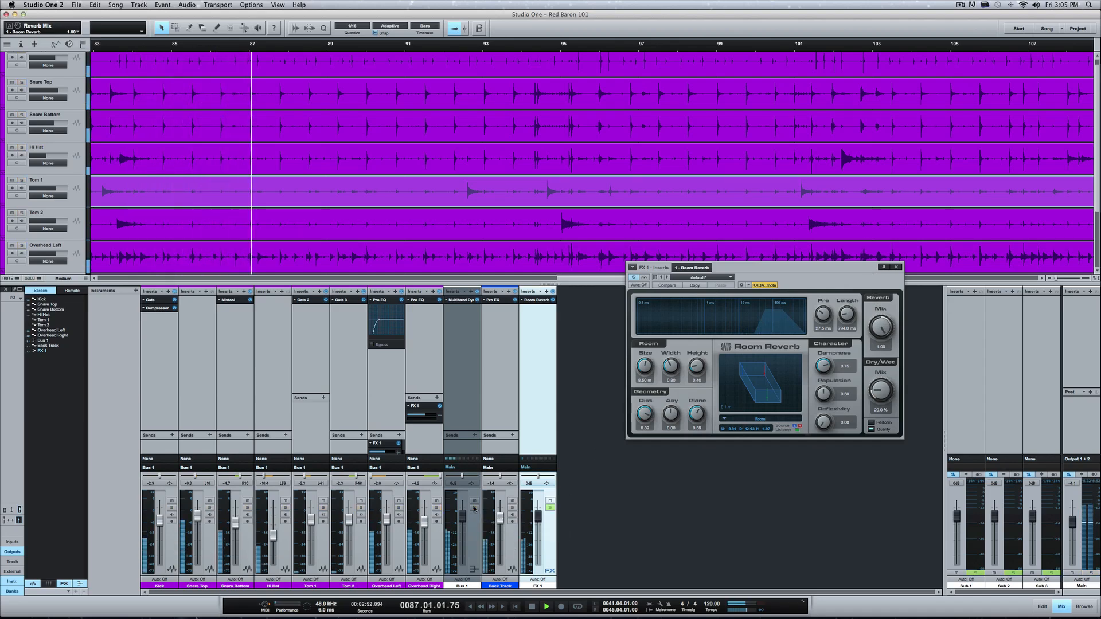
- Solo the FX 1 channel while setting Room Reverb's dry/wet mix to 100 %, and clear the solo
{"action": "left_click", "coordinate": [549, 507]}
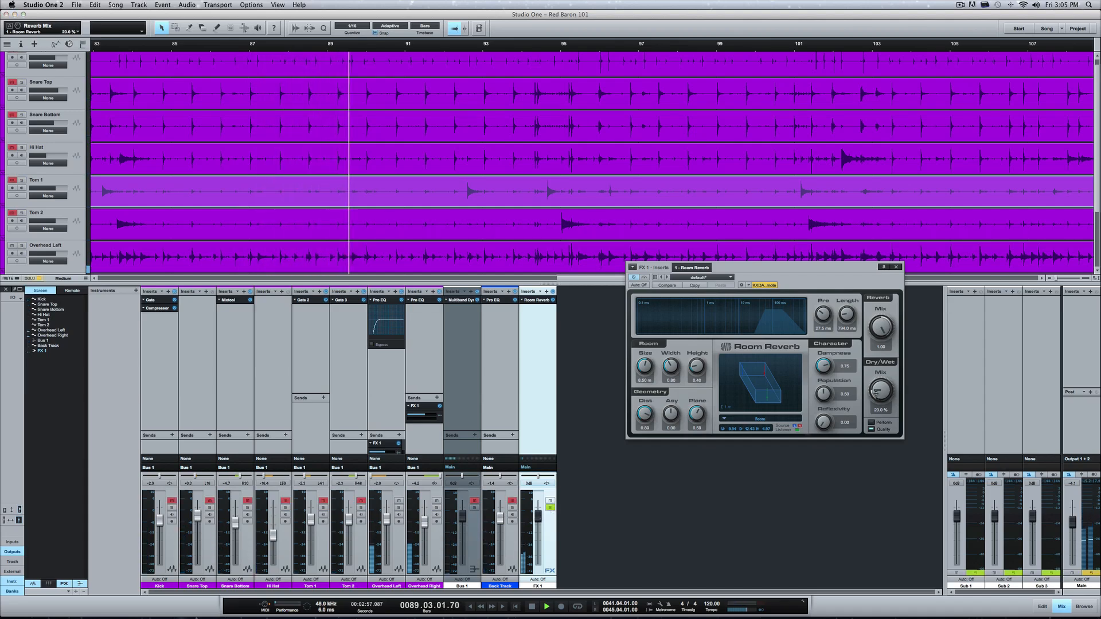
{"action": "left_click_drag", "start_coordinate": [880, 393], "coordinate": [865, 300]}
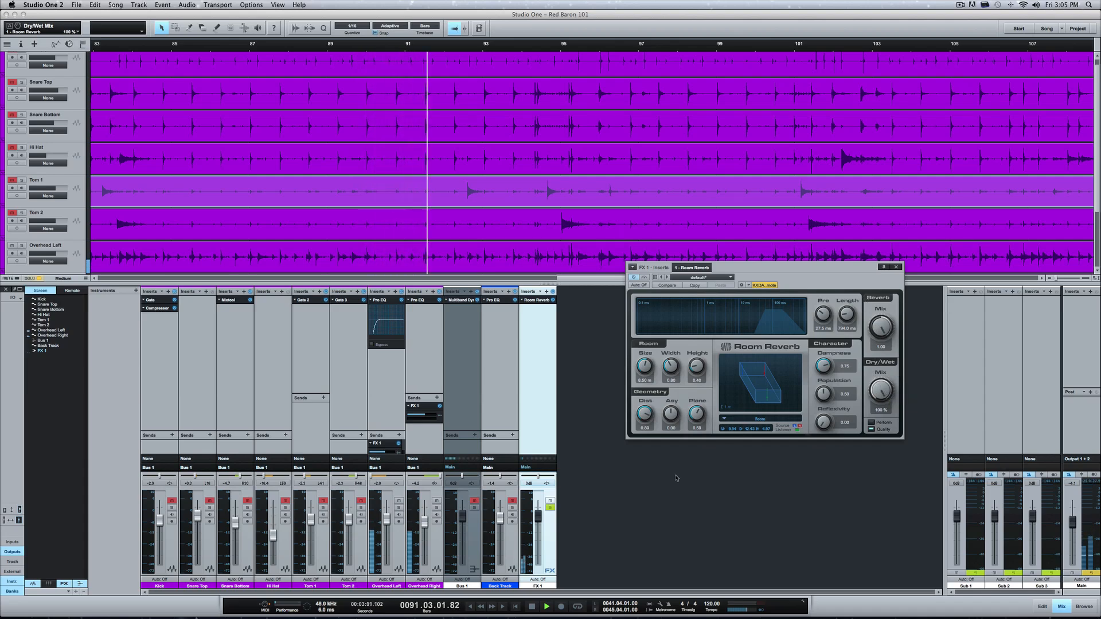
{"action": "left_click", "coordinate": [550, 508]}
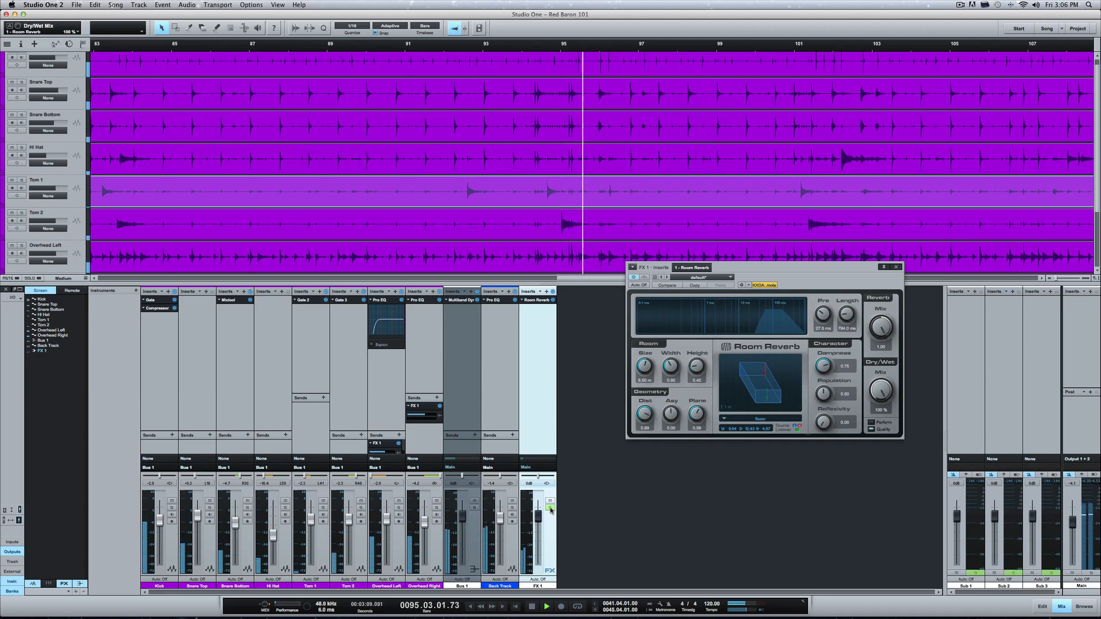
- Raise the FX 1 fader to +4.1 dB during playback, and close the Room Reverb window once playback is stopped
{"action": "left_click_drag", "start_coordinate": [538, 516], "coordinate": [538, 509]}
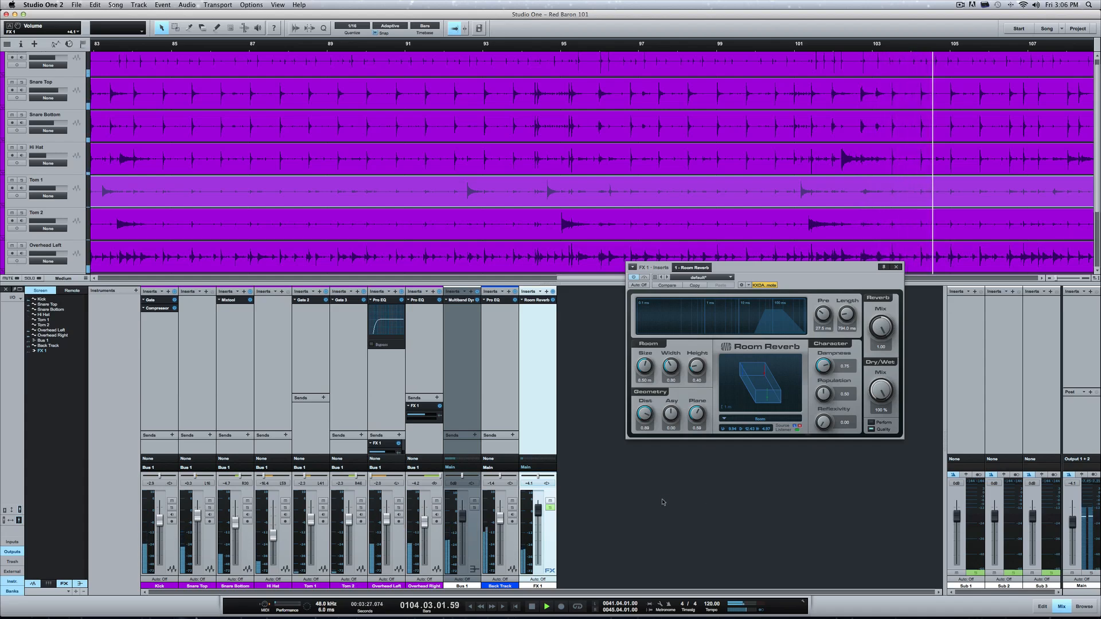
{"action": "key", "text": "space"}
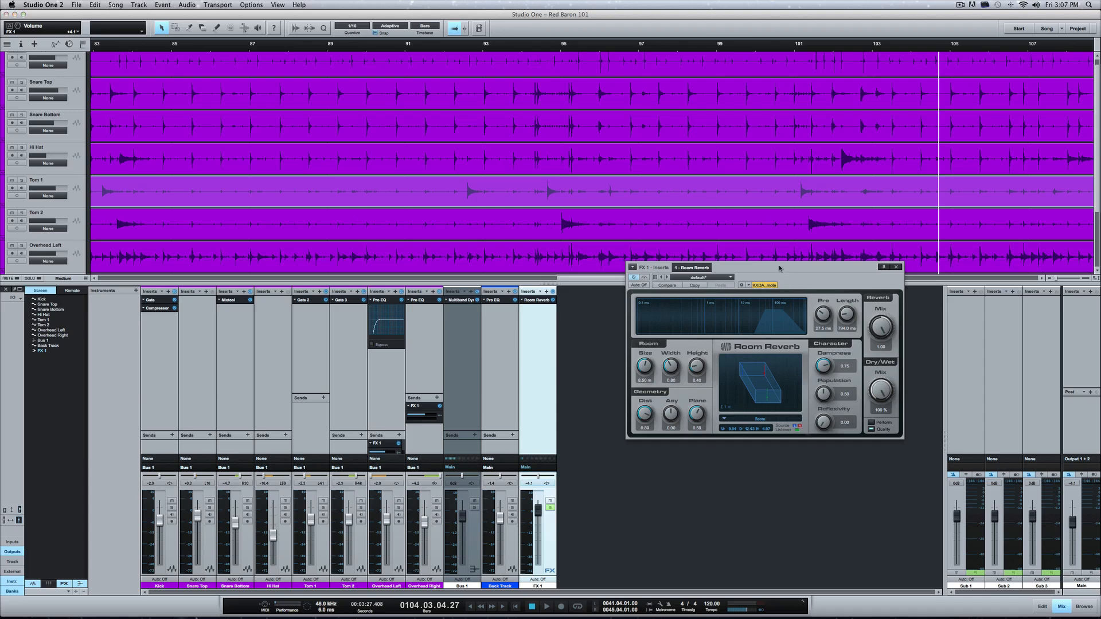
{"action": "left_click_drag", "start_coordinate": [778, 266], "coordinate": [735, 308]}
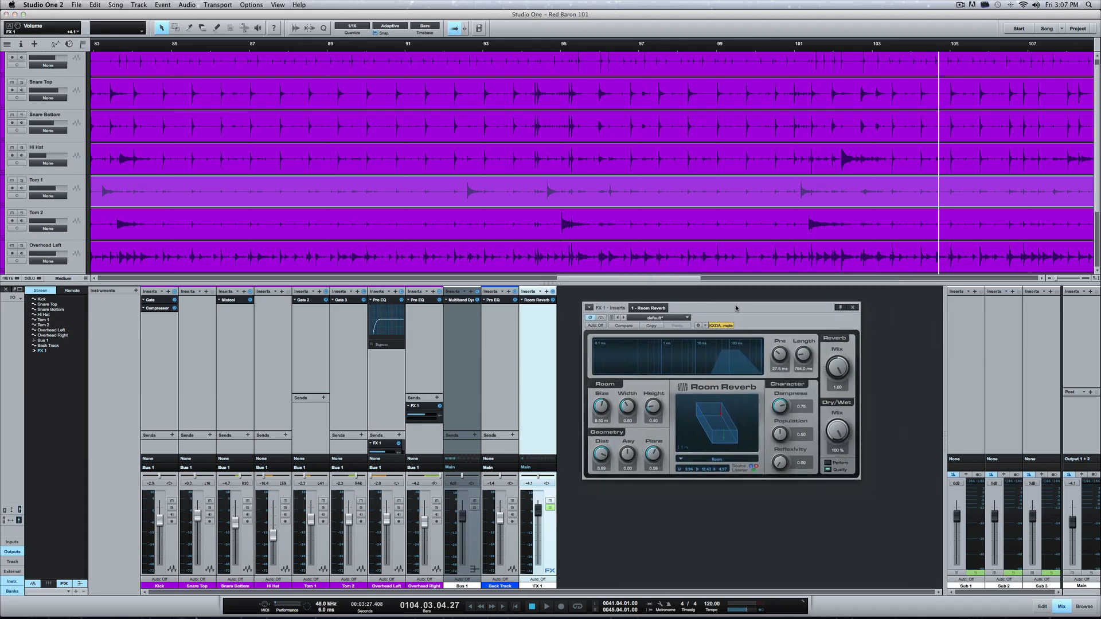
{"action": "left_click", "coordinate": [854, 309]}
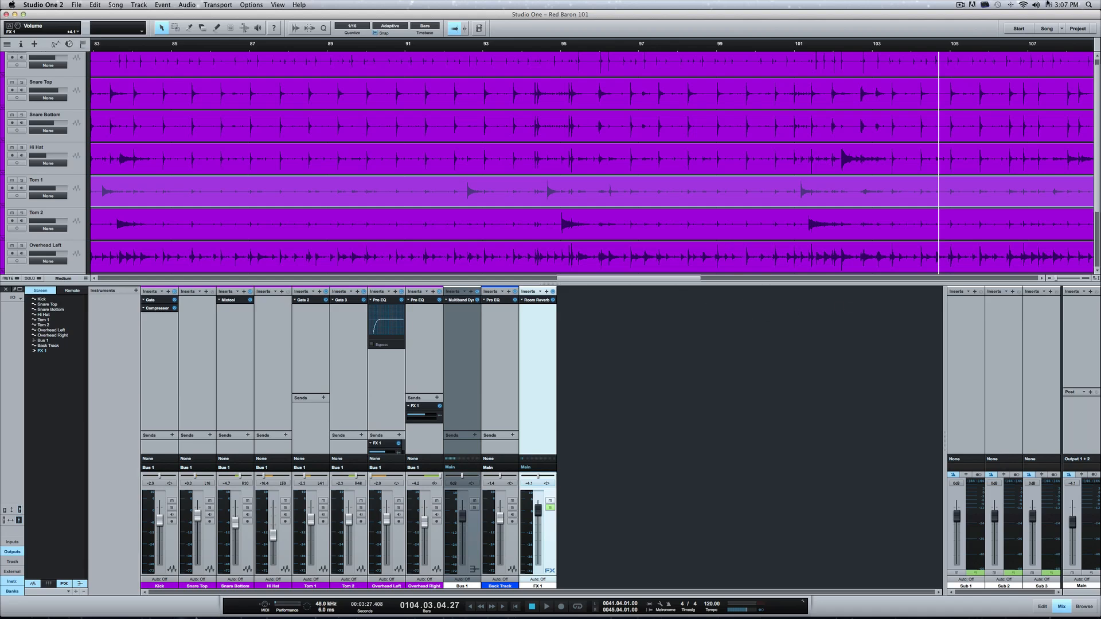
{"action": "left_click", "coordinate": [959, 5]}
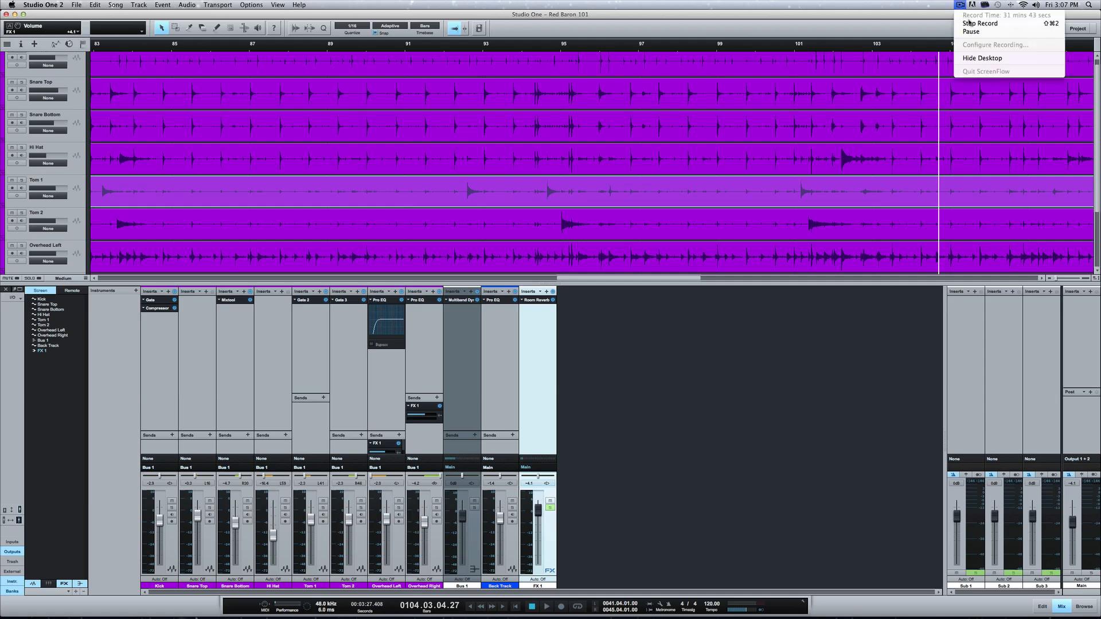